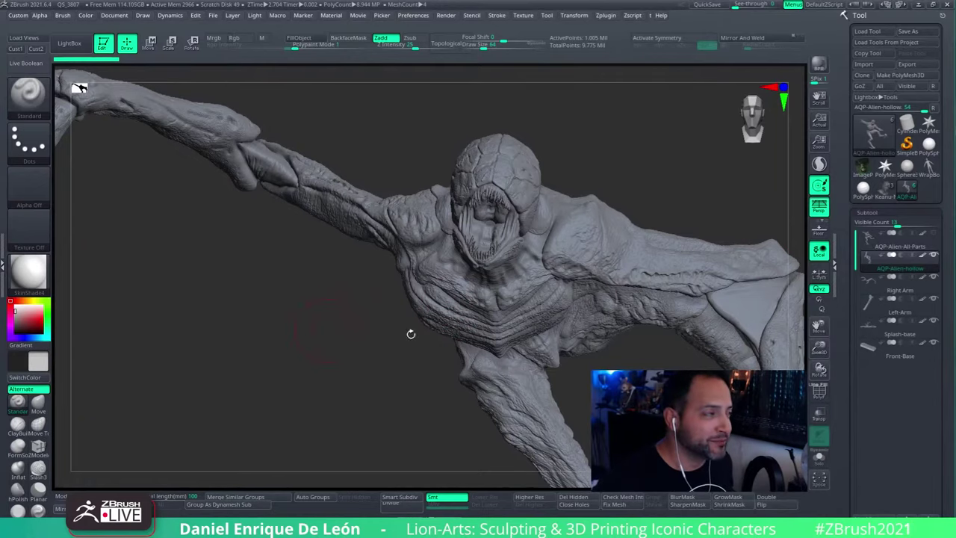
# - Zoom out and orbit to show the whole clawed alien, from its arm down to its legs and base
pyautogui.moveTo(245, 342)
pyautogui.mouseDown()
pyautogui.moveTo(330, 315)
pyautogui.moveTo(363, 228)
pyautogui.moveTo(590, 157)
pyautogui.mouseUp()
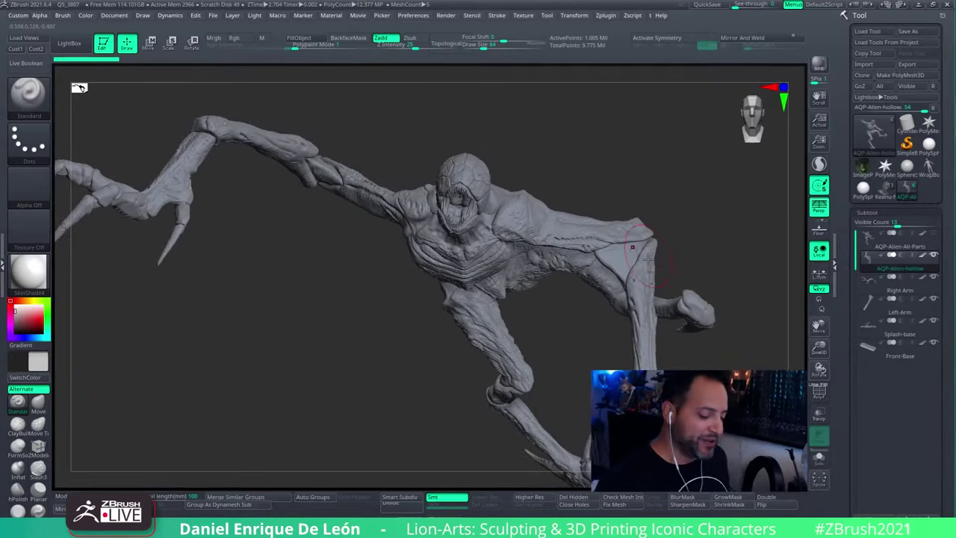
pyautogui.moveTo(648, 259)
pyautogui.mouseDown()
pyautogui.moveTo(570, 249)
pyautogui.moveTo(645, 268)
pyautogui.moveTo(648, 330)
pyautogui.moveTo(610, 273)
pyautogui.mouseUp()
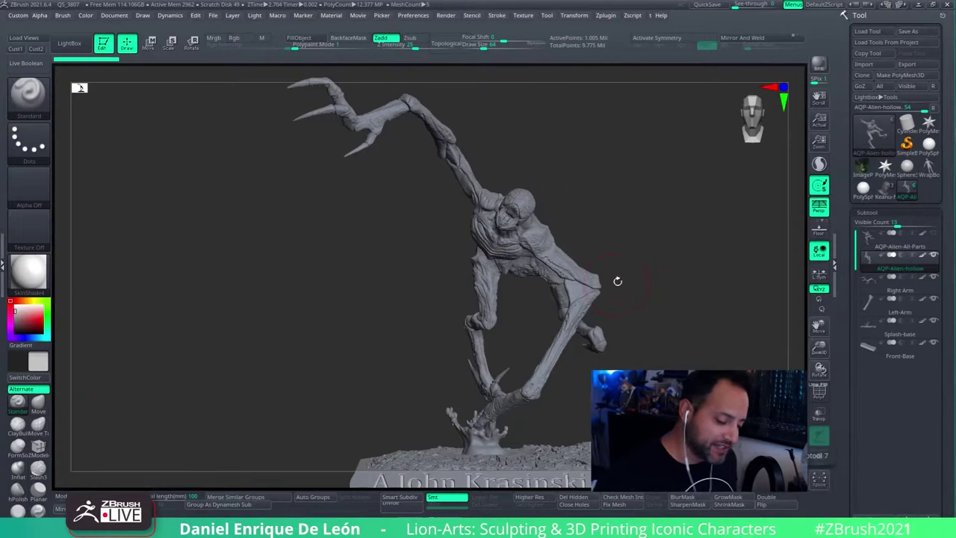
# - Orbit the statue so the 'A John Krasinski Film' base lettering is seen from several sides
pyautogui.moveTo(686, 296)
pyautogui.mouseDown()
pyautogui.moveTo(652, 278)
pyautogui.moveTo(619, 277)
pyautogui.moveTo(635, 247)
pyautogui.moveTo(657, 301)
pyautogui.mouseUp()
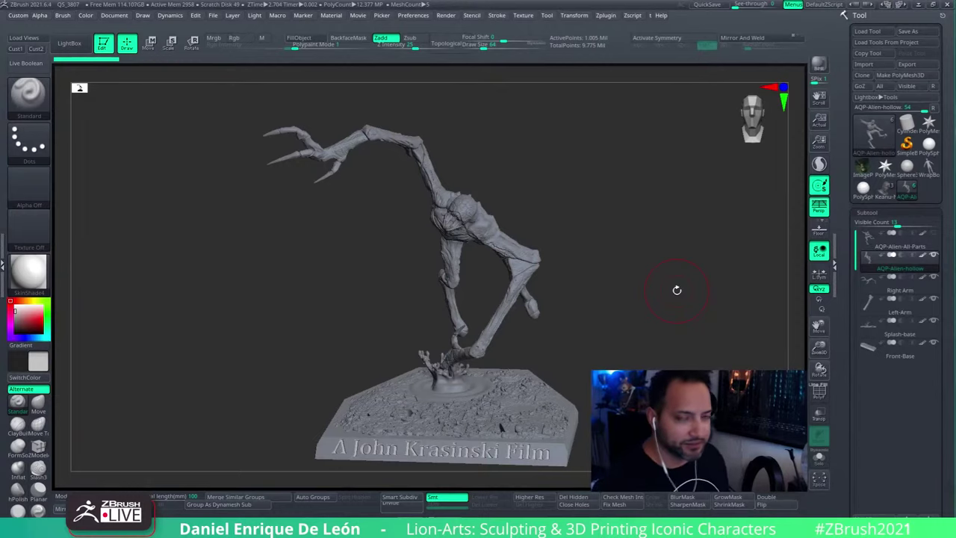
pyautogui.moveTo(617, 286)
pyautogui.mouseDown()
pyautogui.moveTo(631, 269)
pyautogui.moveTo(632, 246)
pyautogui.moveTo(616, 252)
pyautogui.moveTo(630, 224)
pyautogui.moveTo(634, 274)
pyautogui.moveTo(622, 325)
pyautogui.mouseUp()
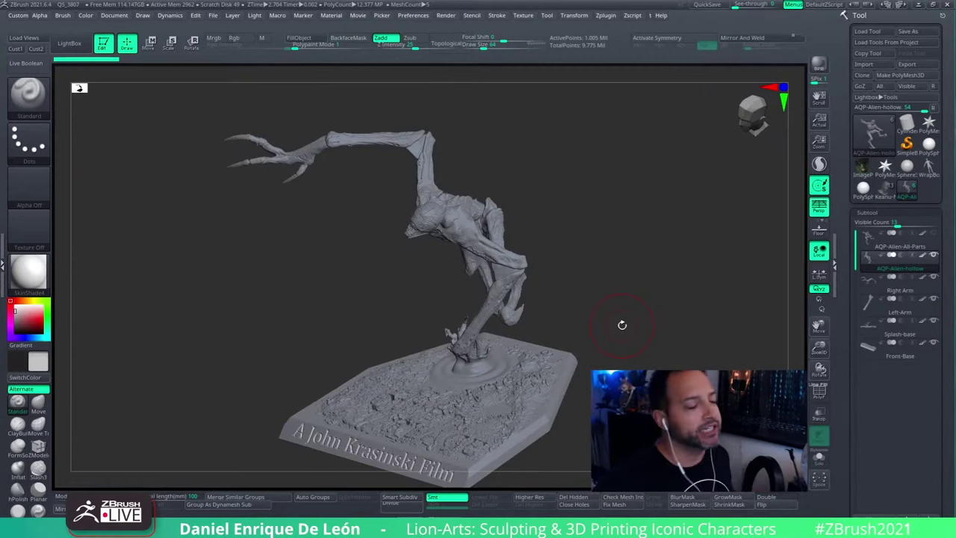
# - Shift, rotate and tilt the view to inspect the alien's head, torso and spiky back
pyautogui.moveTo(463, 216)
pyautogui.keyDown('alt'); pyautogui.mouseDown()
pyautogui.moveTo(482, 245)
pyautogui.moveTo(515, 233)
pyautogui.mouseUp(); pyautogui.keyUp('alt')
pyautogui.moveTo(516, 233)
pyautogui.mouseDown(button='right')
pyautogui.moveTo(483, 278)
pyautogui.moveTo(499, 257)
pyautogui.mouseUp(button='right')
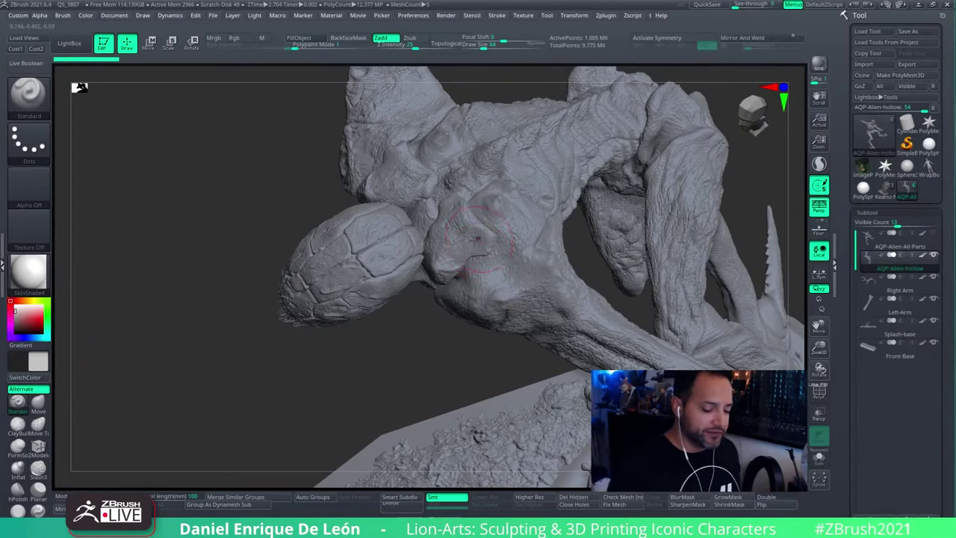
pyautogui.moveTo(479, 251); pyautogui.dragTo(475, 242, button='right')
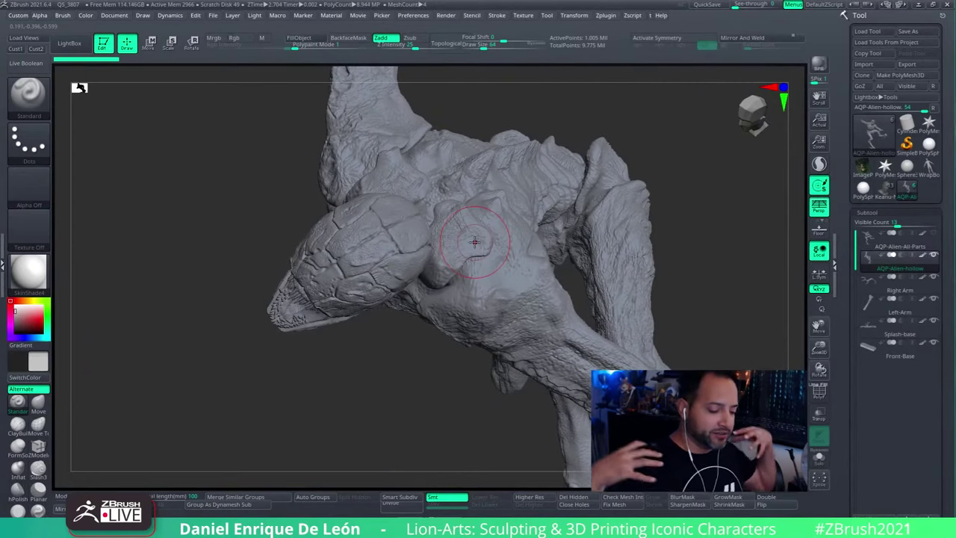
pyautogui.moveTo(475, 243); pyautogui.dragTo(474, 265, button='right')
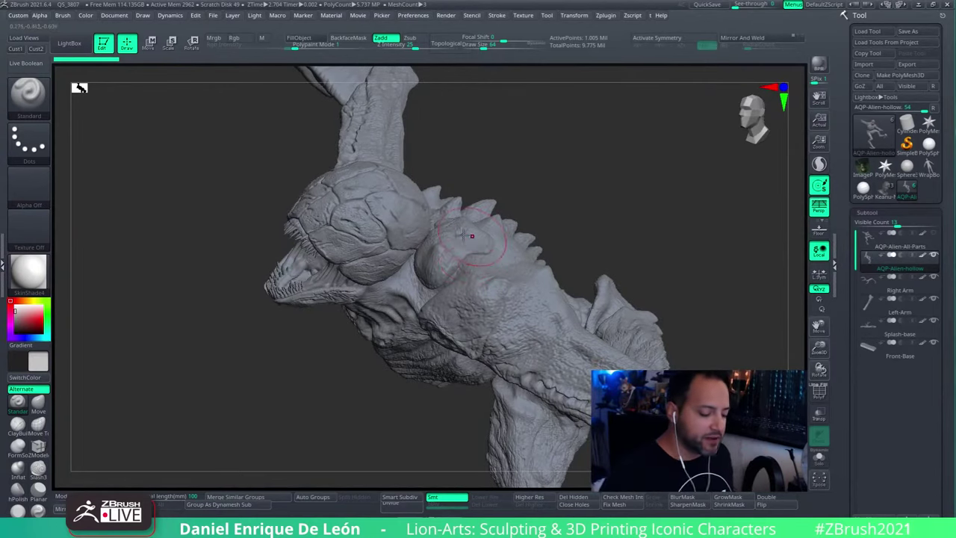
pyautogui.moveTo(474, 265); pyautogui.dragTo(476, 235, button='right')
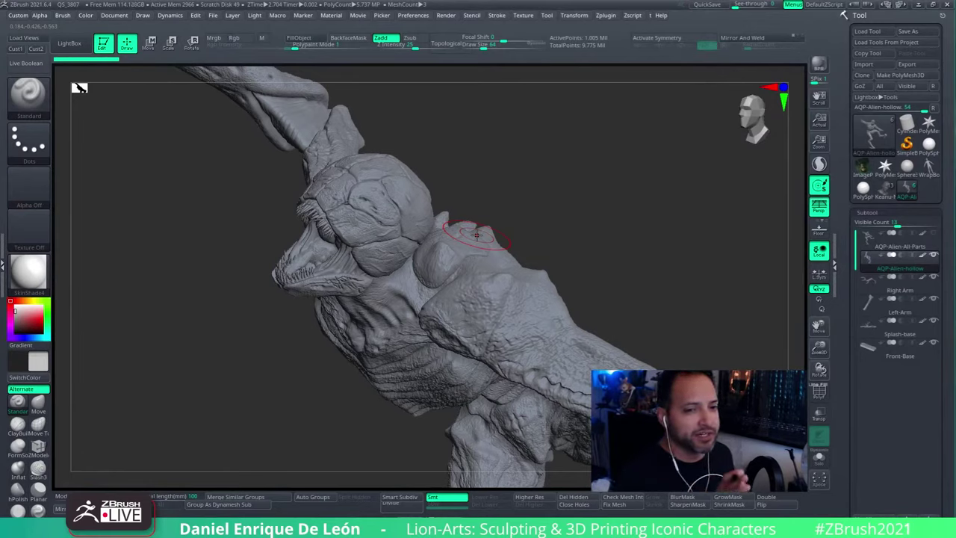
# - Rotate the head close-up to a side view of the toothed open jaw and ridged skull
pyautogui.moveTo(476, 235)
pyautogui.mouseDown(button='right')
pyautogui.moveTo(501, 241)
pyautogui.moveTo(489, 239)
pyautogui.mouseUp(button='right')
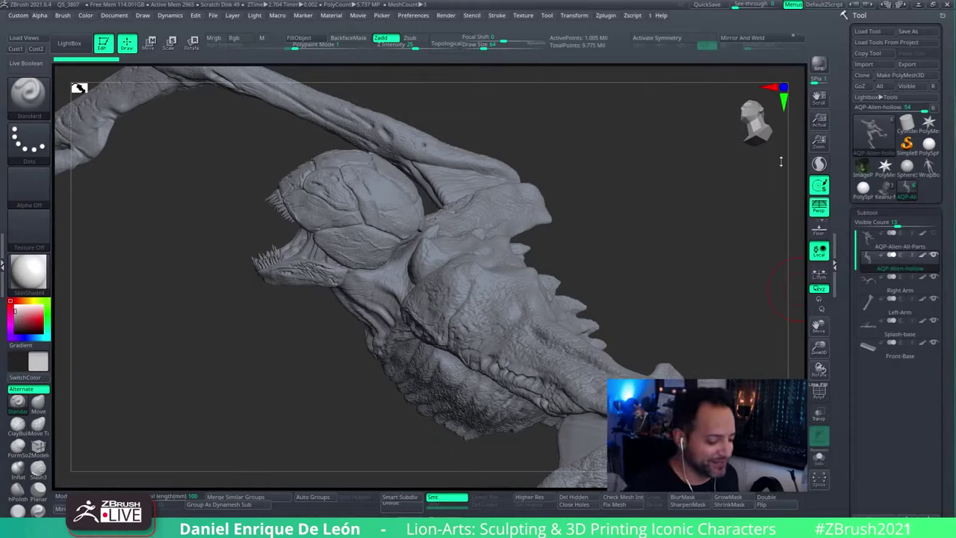
pyautogui.moveTo(685, 256); pyautogui.dragTo(728, 246)
pyautogui.moveTo(818, 325); pyautogui.dragTo(807, 307)
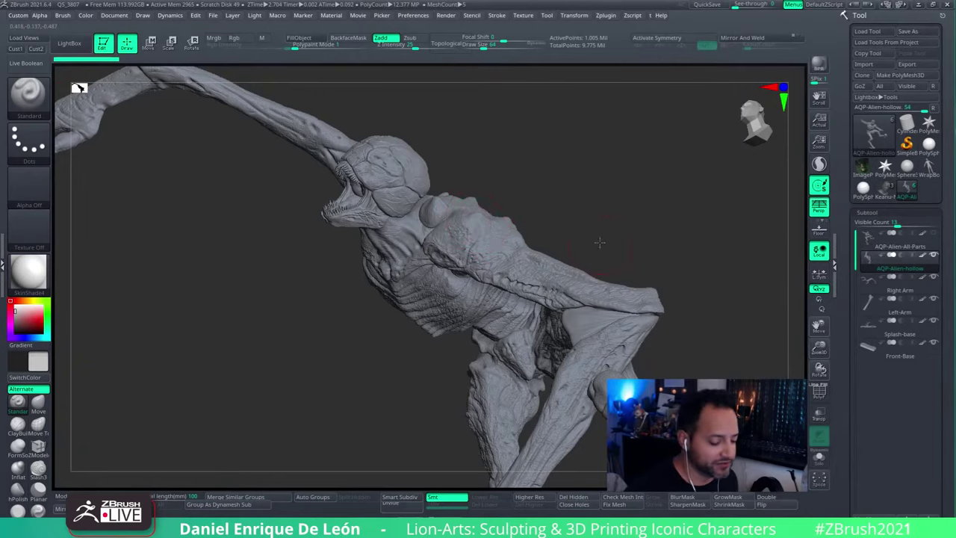
pyautogui.moveTo(598, 241); pyautogui.dragTo(605, 206)
pyautogui.moveTo(709, 293); pyautogui.dragTo(695, 243)
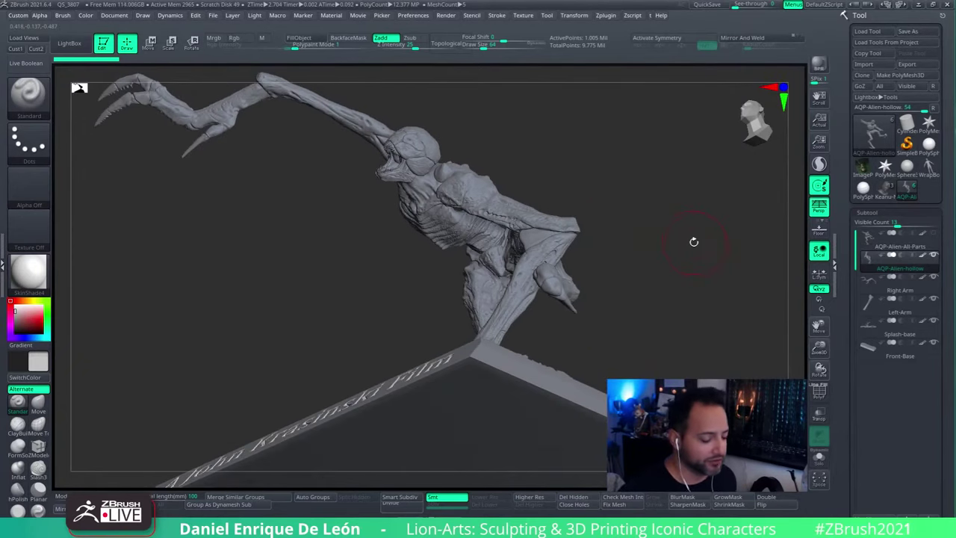
pyautogui.moveTo(700, 296); pyautogui.dragTo(664, 311)
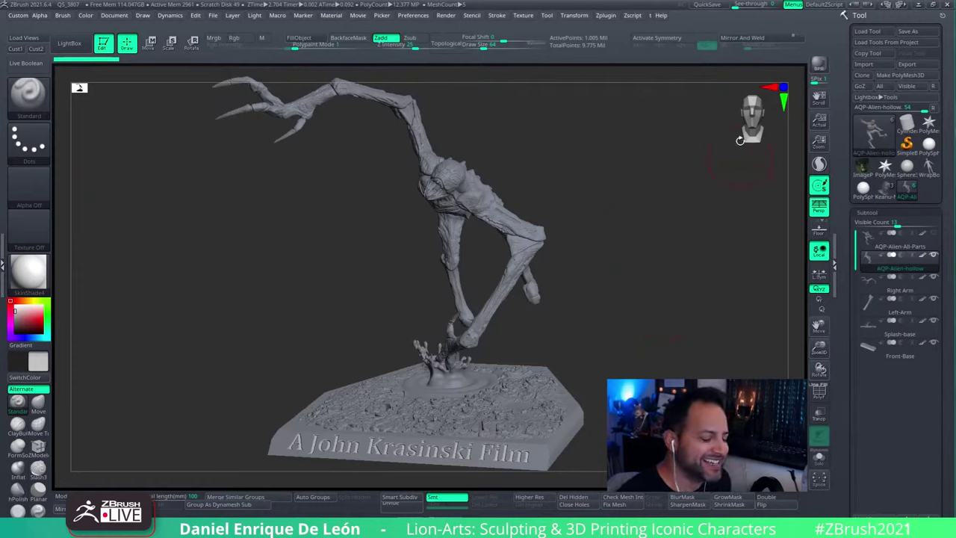
# - Resize, reposition and rotate the statue to a frontal view above its lettered base
pyautogui.moveTo(819, 347)
pyautogui.mouseDown()
pyautogui.moveTo(816, 335)
pyautogui.moveTo(804, 342)
pyautogui.moveTo(820, 354)
pyautogui.moveTo(823, 321)
pyautogui.mouseUp()
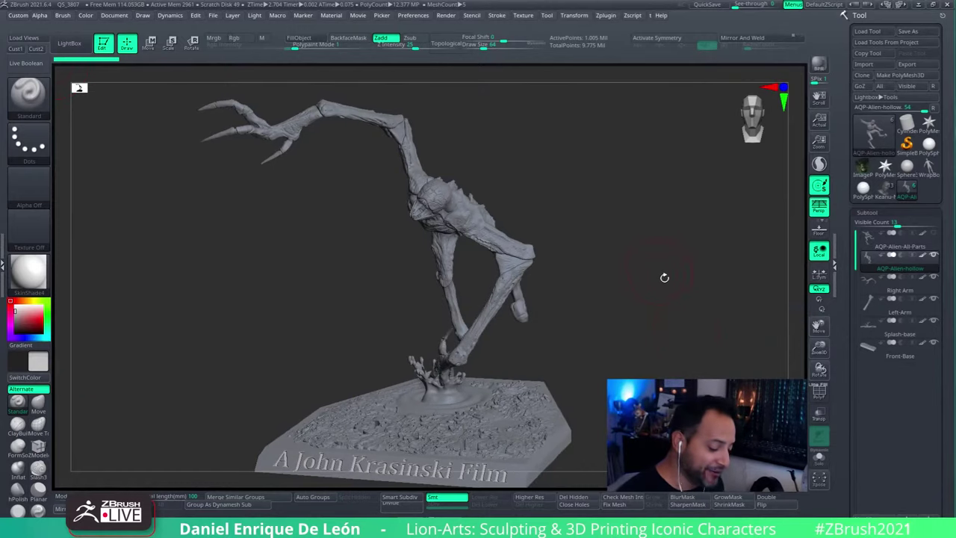
pyautogui.moveTo(669, 307); pyautogui.dragTo(665, 301)
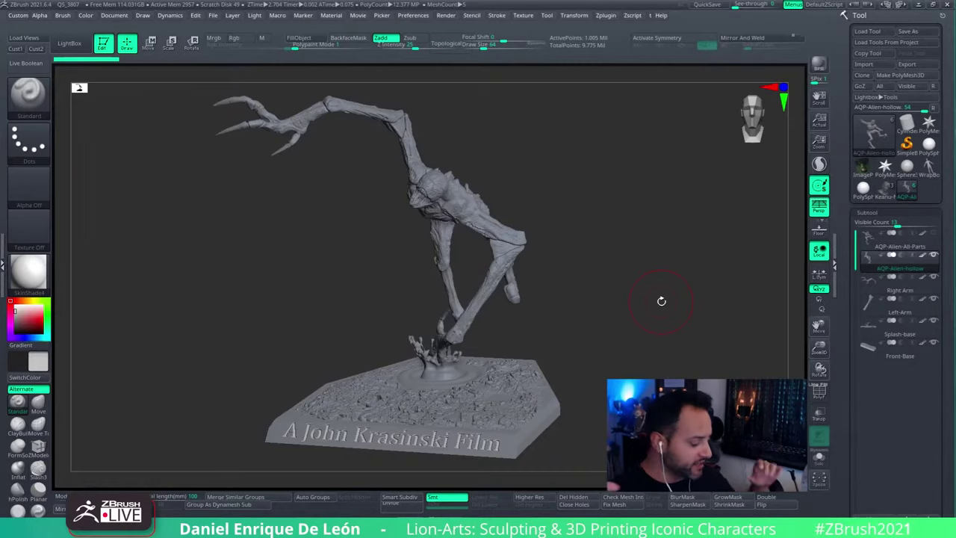
pyautogui.moveTo(602, 326)
pyautogui.mouseDown()
pyautogui.moveTo(634, 292)
pyautogui.moveTo(611, 302)
pyautogui.moveTo(612, 283)
pyautogui.moveTo(689, 309)
pyautogui.moveTo(668, 322)
pyautogui.moveTo(686, 338)
pyautogui.moveTo(679, 329)
pyautogui.moveTo(632, 337)
pyautogui.moveTo(658, 346)
pyautogui.moveTo(632, 359)
pyautogui.mouseUp()
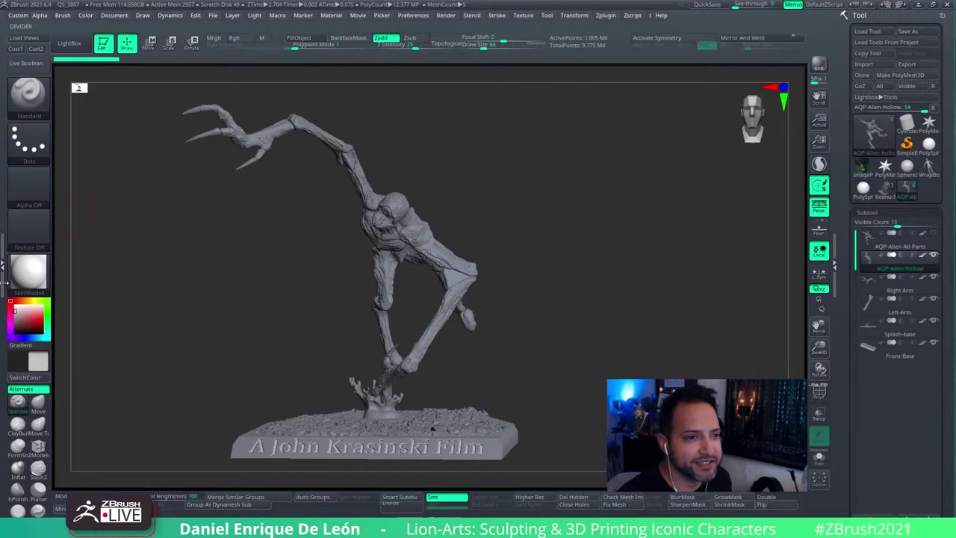
# - Rotate the statue downward to view the 'A John Krasinski Film' base from above
pyautogui.moveTo(569, 300)
pyautogui.mouseDown()
pyautogui.moveTo(649, 277)
pyautogui.moveTo(657, 318)
pyautogui.moveTo(676, 295)
pyautogui.moveTo(692, 304)
pyautogui.moveTo(687, 340)
pyautogui.mouseUp()
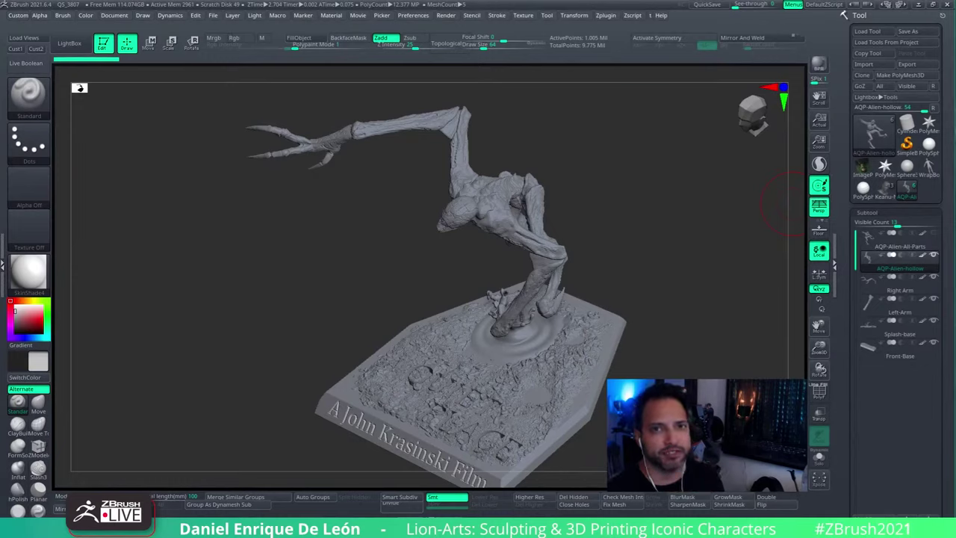
pyautogui.moveTo(692, 263)
pyautogui.mouseDown()
pyautogui.moveTo(709, 254)
pyautogui.moveTo(695, 322)
pyautogui.moveTo(699, 281)
pyautogui.mouseUp()
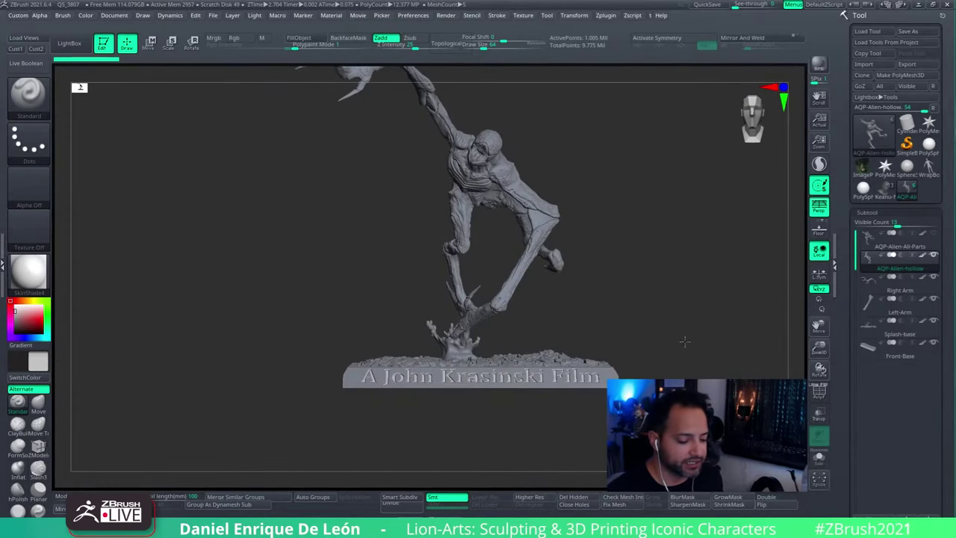
pyautogui.moveTo(686, 341); pyautogui.dragTo(674, 346)
pyautogui.moveTo(605, 174); pyautogui.dragTo(822, 503)
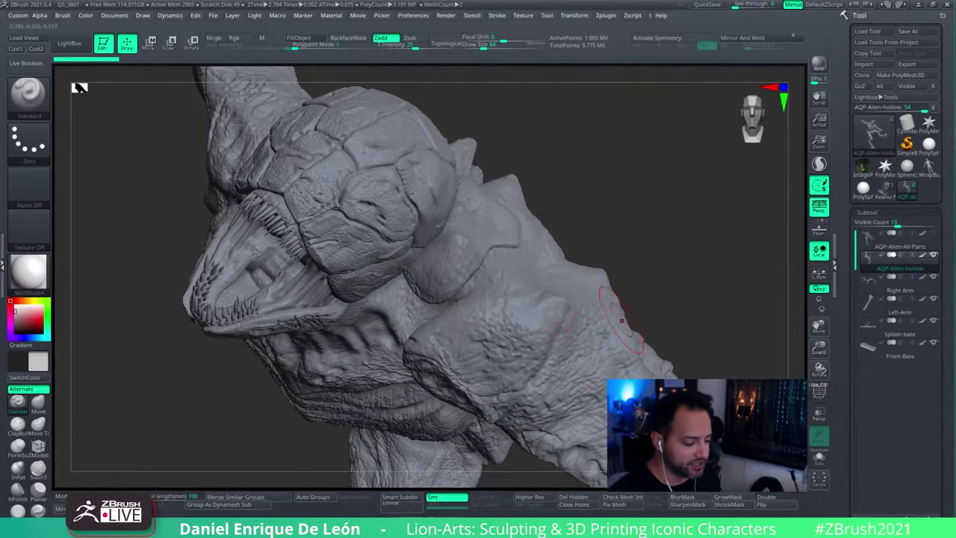
pyautogui.moveTo(626, 336); pyautogui.dragTo(601, 329)
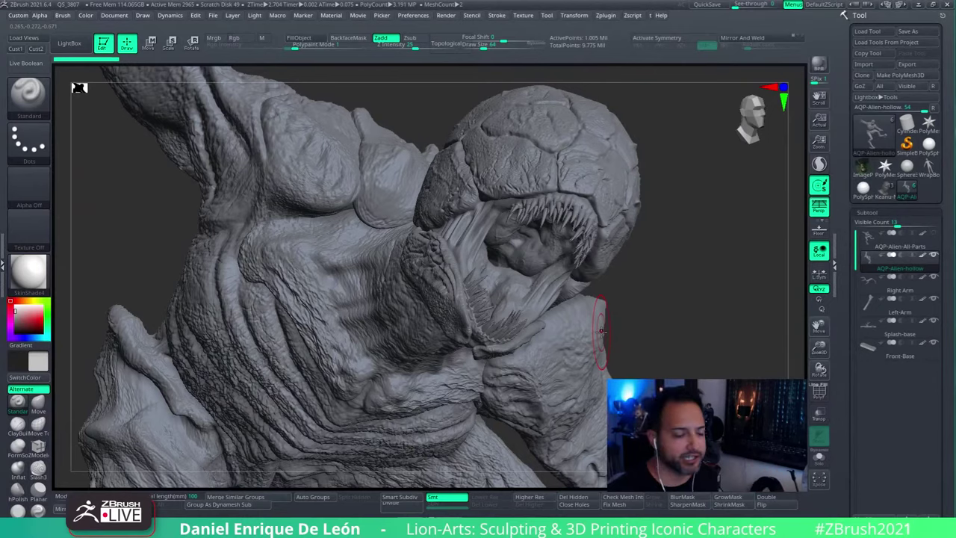
pyautogui.moveTo(535, 347)
pyautogui.mouseDown()
pyautogui.moveTo(571, 377)
pyautogui.moveTo(628, 310)
pyautogui.moveTo(611, 282)
pyautogui.moveTo(578, 293)
pyautogui.moveTo(601, 331)
pyautogui.moveTo(578, 388)
pyautogui.moveTo(559, 306)
pyautogui.moveTo(594, 297)
pyautogui.moveTo(572, 399)
pyautogui.moveTo(583, 336)
pyautogui.moveTo(567, 323)
pyautogui.moveTo(592, 345)
pyautogui.moveTo(577, 297)
pyautogui.moveTo(581, 344)
pyautogui.mouseUp()
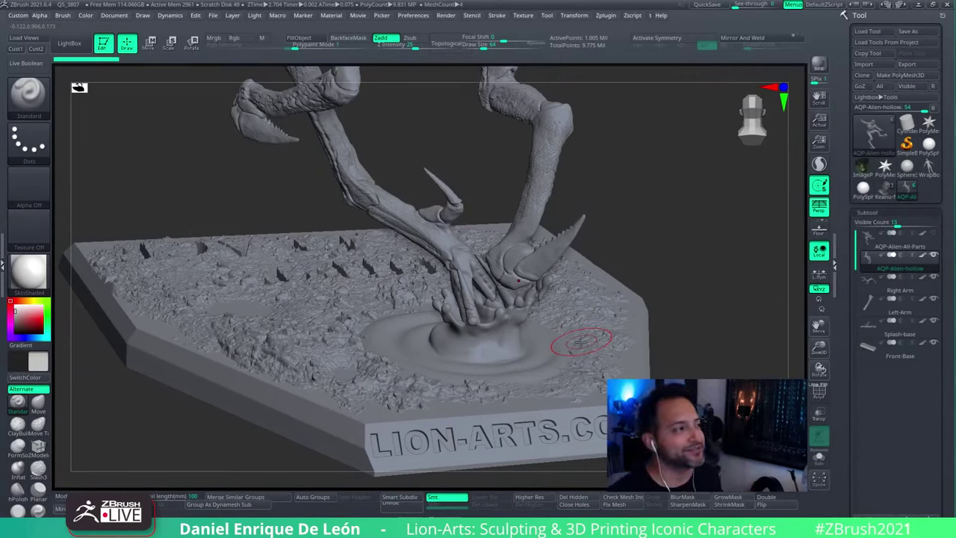
pyautogui.moveTo(538, 216)
pyautogui.keyDown('ctrl'); pyautogui.mouseDown(button='right')
pyautogui.moveTo(588, 257)
pyautogui.moveTo(556, 251)
pyautogui.moveTo(560, 236)
pyautogui.moveTo(521, 209)
pyautogui.moveTo(593, 262)
pyautogui.moveTo(590, 333)
pyautogui.moveTo(632, 306)
pyautogui.moveTo(573, 301)
pyautogui.moveTo(619, 314)
pyautogui.moveTo(620, 294)
pyautogui.moveTo(651, 303)
pyautogui.mouseUp(button='right'); pyautogui.keyUp('ctrl')
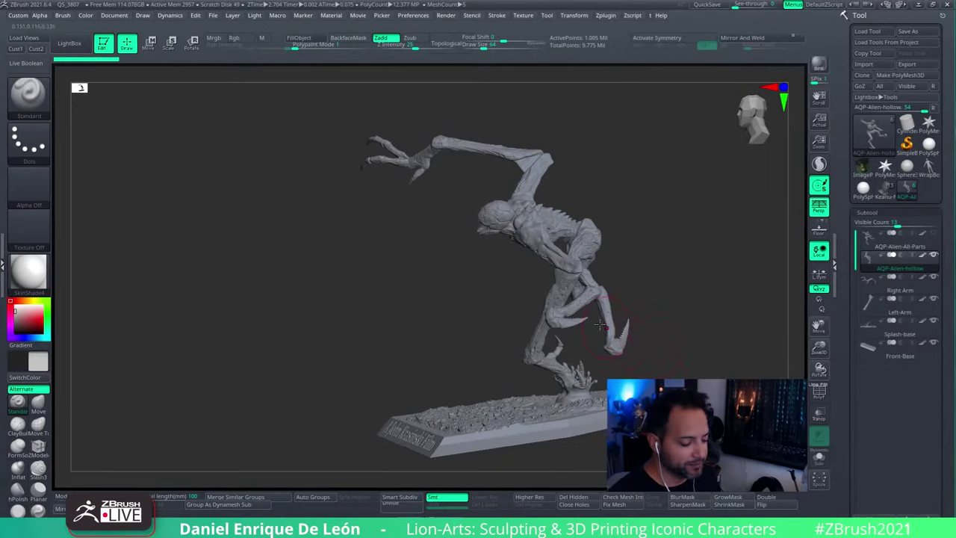
pyautogui.moveTo(602, 326); pyautogui.dragTo(571, 298)
pyautogui.moveTo(582, 343); pyautogui.dragTo(706, 152)
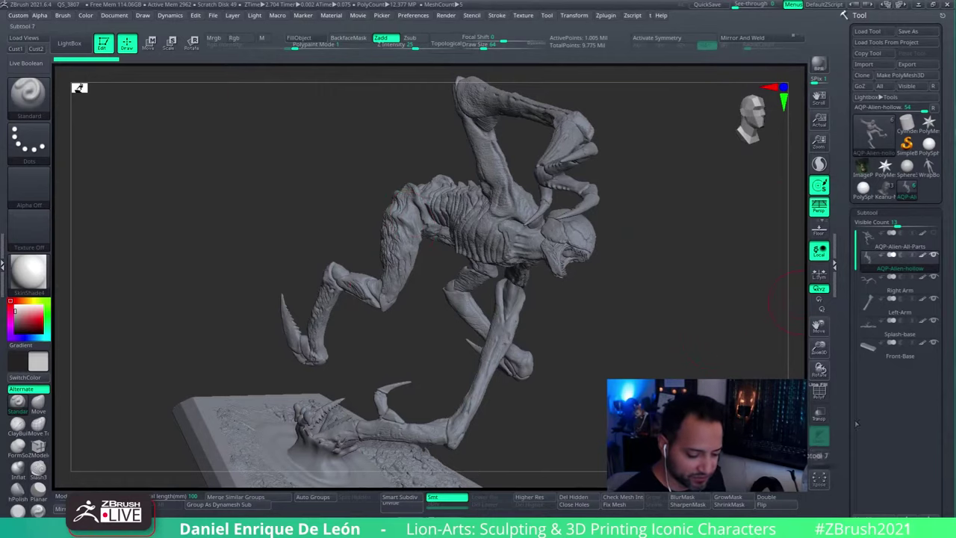
# - Show polygroups on AQP-Alien-hollow, solo it, and zoom in on its head and torso
pyautogui.click(819, 391)
pyautogui.click(819, 457)
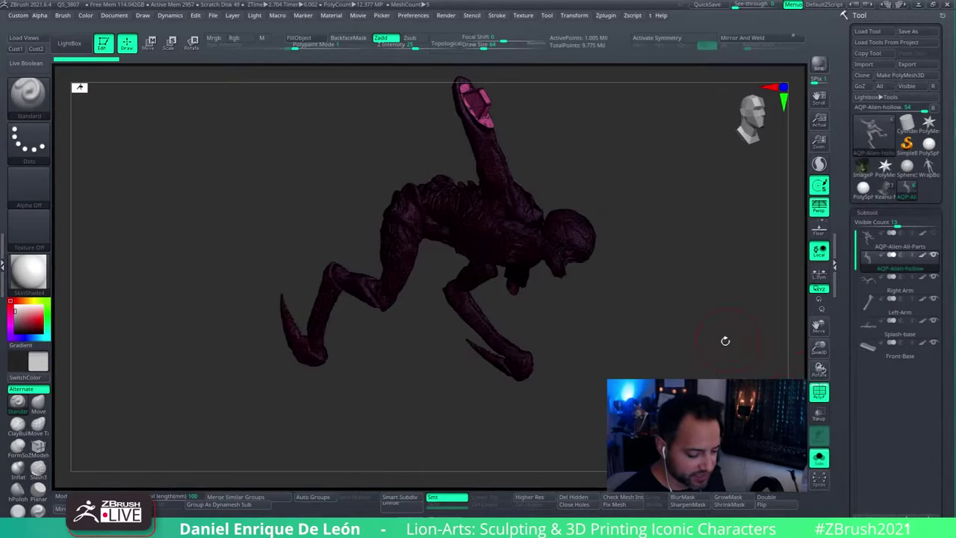
pyautogui.moveTo(569, 232)
pyautogui.mouseDown()
pyautogui.moveTo(526, 244)
pyautogui.moveTo(584, 228)
pyautogui.mouseUp()
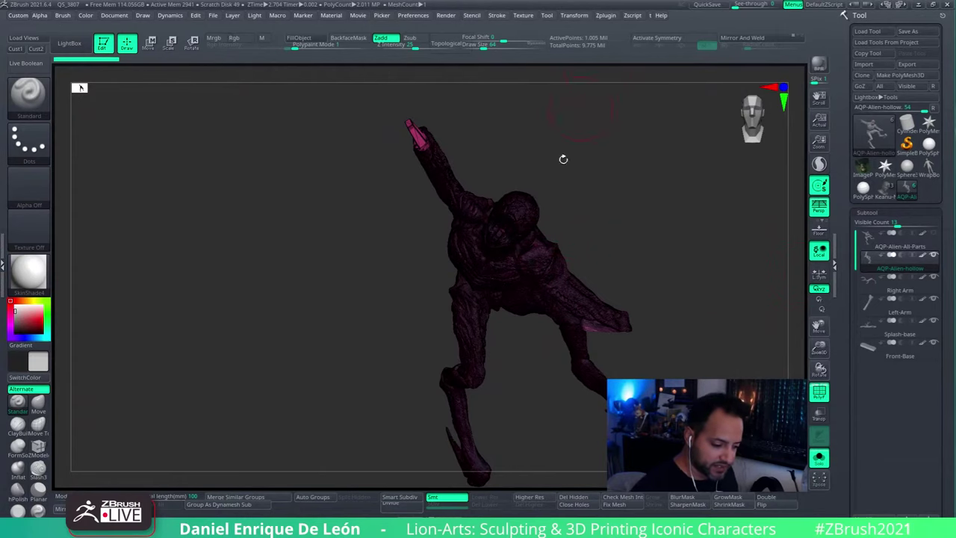
pyautogui.moveTo(563, 158); pyautogui.dragTo(615, 308)
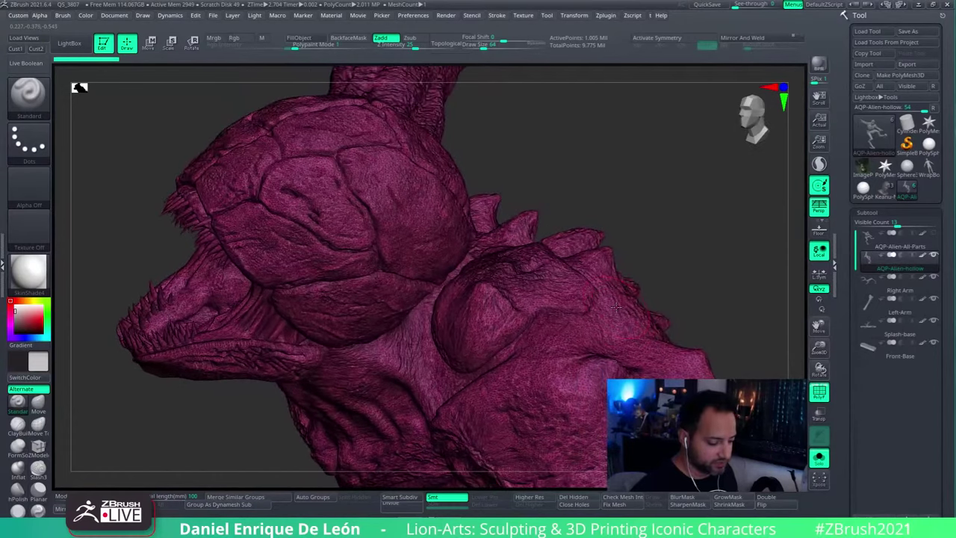
pyautogui.moveTo(579, 346); pyautogui.dragTo(555, 327)
# - Turn off PolyF and Solo, then zoom out to view the whole statue
pyautogui.click(820, 391)
pyautogui.moveTo(448, 245); pyautogui.dragTo(668, 321)
pyautogui.click(819, 457)
pyautogui.moveTo(717, 344); pyautogui.dragTo(635, 303)
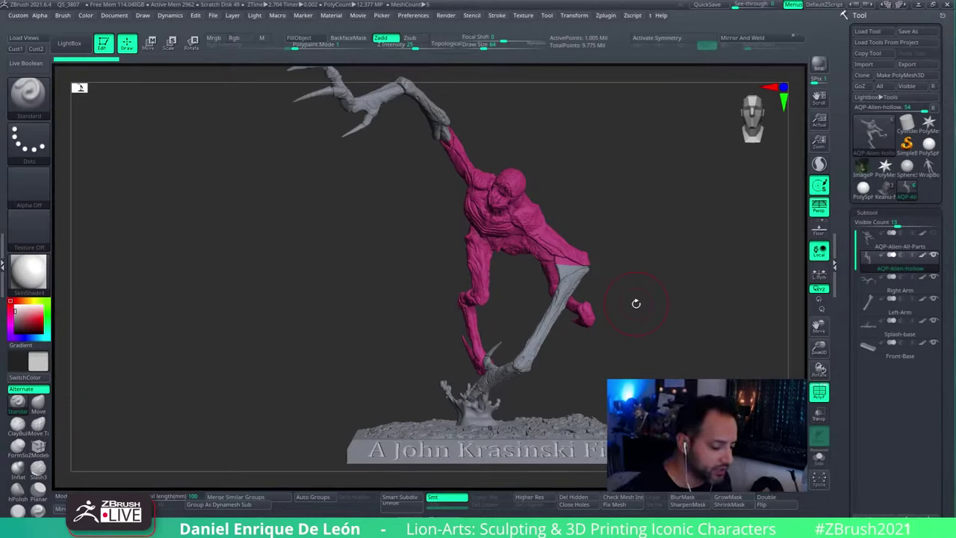
# - Select Right Arm, Left-Arm, then Splash-base in turn, orbiting to inspect each
pyautogui.keyDown('alt'); pyautogui.click(586, 318); pyautogui.keyUp('alt')
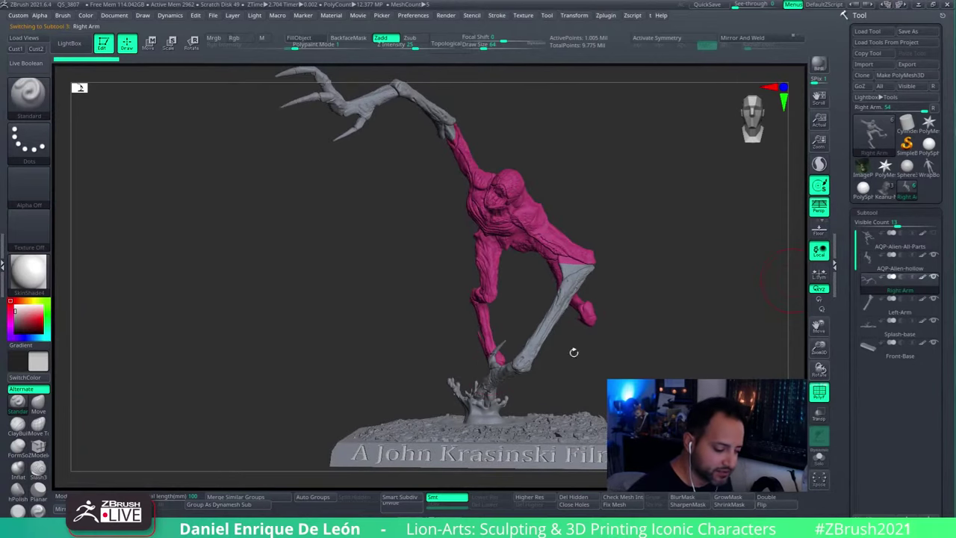
pyautogui.moveTo(478, 190); pyautogui.dragTo(512, 206, button='right')
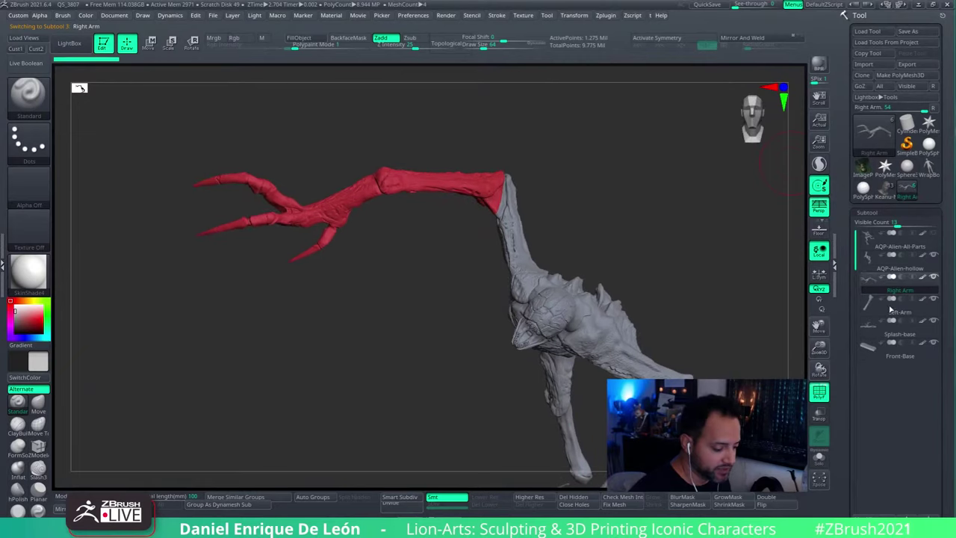
pyautogui.click(890, 308)
pyautogui.moveTo(695, 332)
pyautogui.mouseDown(button='right')
pyautogui.moveTo(642, 226)
pyautogui.moveTo(653, 316)
pyautogui.moveTo(668, 299)
pyautogui.mouseUp(button='right')
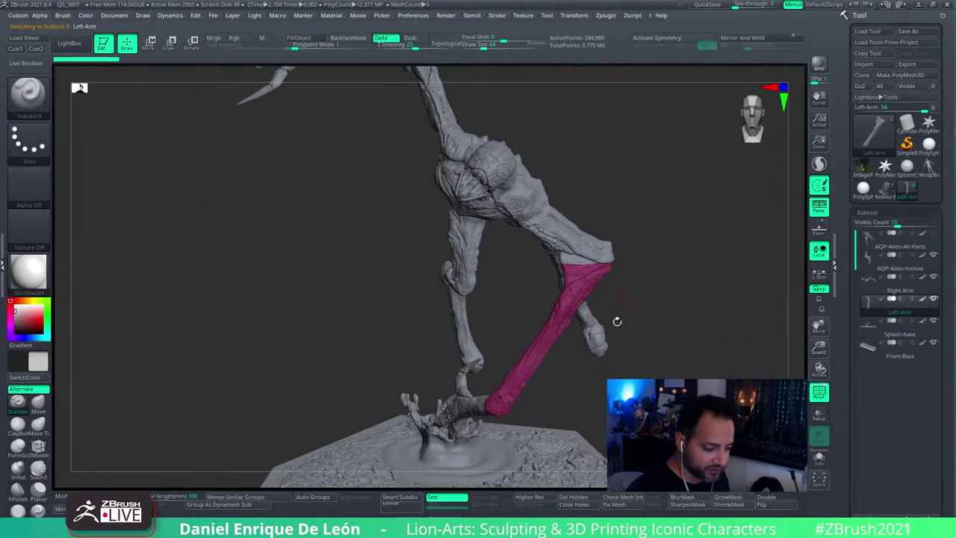
pyautogui.moveTo(587, 311)
pyautogui.mouseDown(button='right')
pyautogui.moveTo(574, 295)
pyautogui.moveTo(695, 263)
pyautogui.mouseUp(button='right')
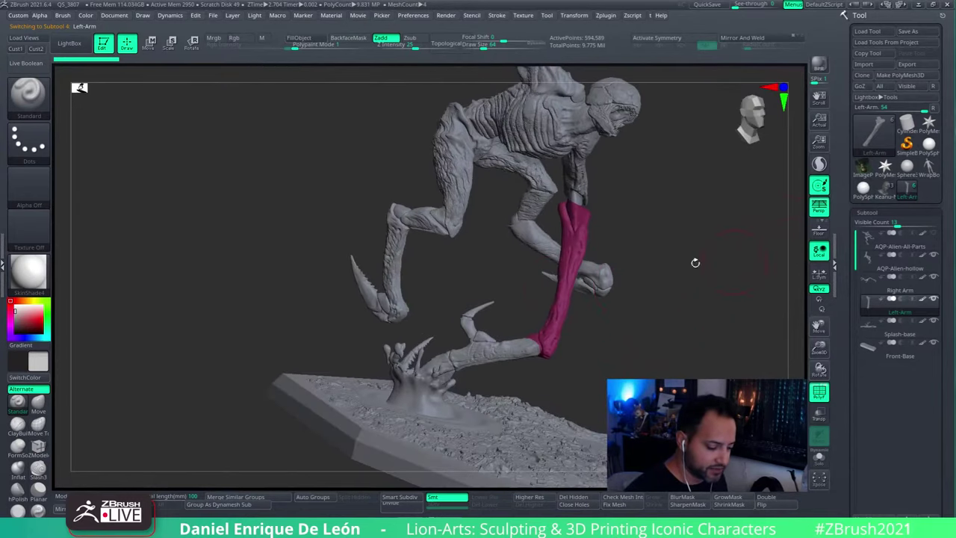
pyautogui.keyDown('alt'); pyautogui.click(633, 481); pyautogui.keyUp('alt')
pyautogui.moveTo(639, 371)
pyautogui.mouseDown(button='right')
pyautogui.moveTo(635, 288)
pyautogui.moveTo(617, 306)
pyautogui.moveTo(623, 350)
pyautogui.moveTo(651, 377)
pyautogui.mouseUp(button='right')
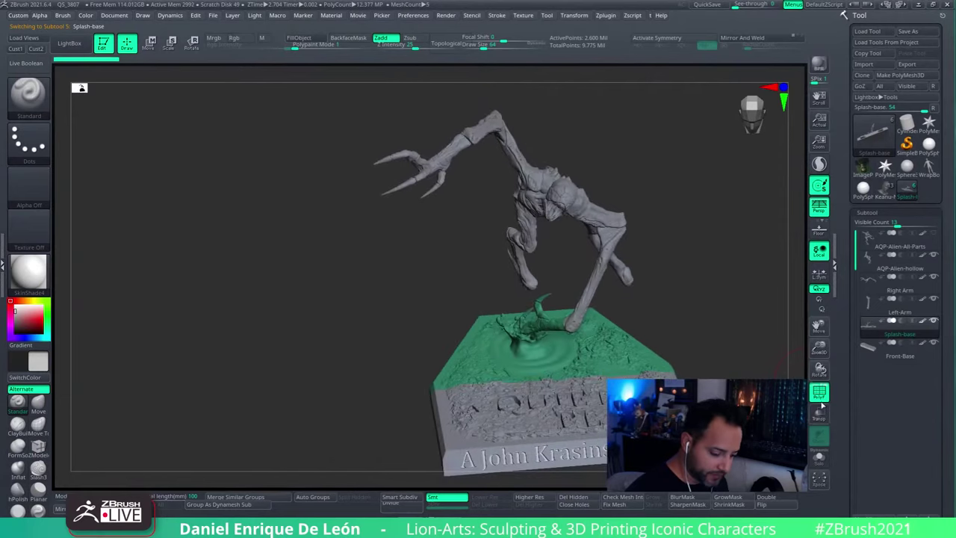
# - Show the Splash-base wireframe, zoom into the splash, then frame and tilt the base
pyautogui.click(819, 393)
pyautogui.keyDown('alt'); pyautogui.moveTo(568, 306); pyautogui.dragTo(616, 302, button='right'); pyautogui.keyUp('alt')
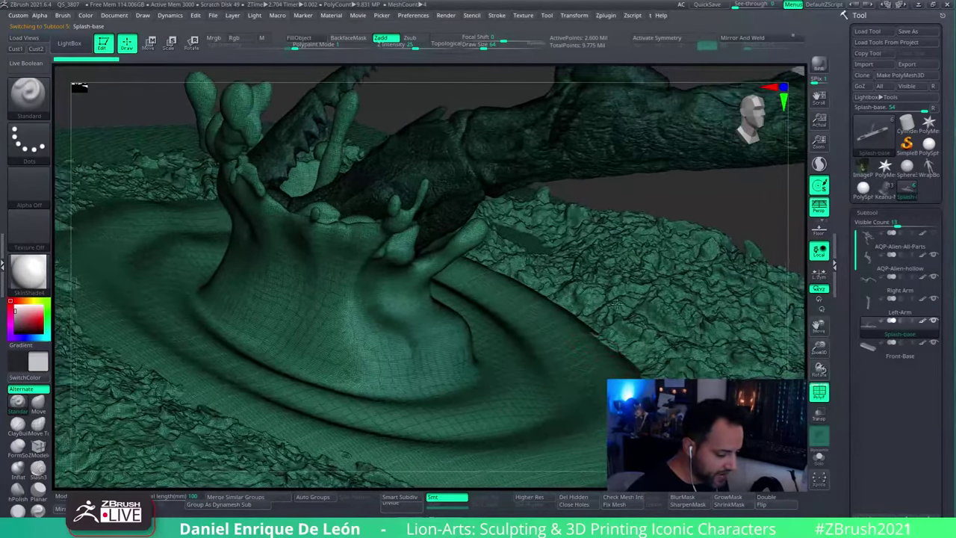
pyautogui.press('f')
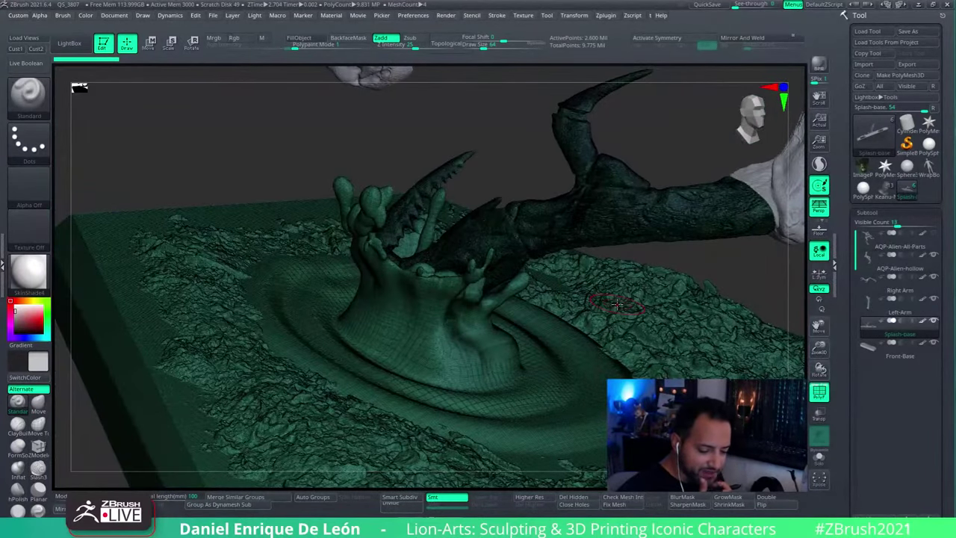
pyautogui.moveTo(616, 302); pyautogui.dragTo(661, 336, button='right')
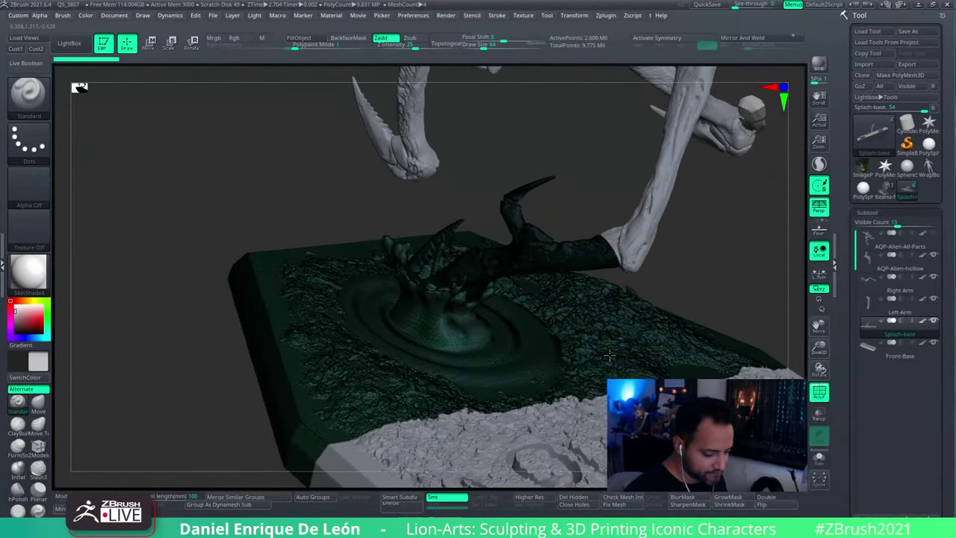
# - Select Front-Base to view its lettering, then orbit up to the alien's body
pyautogui.click(872, 358)
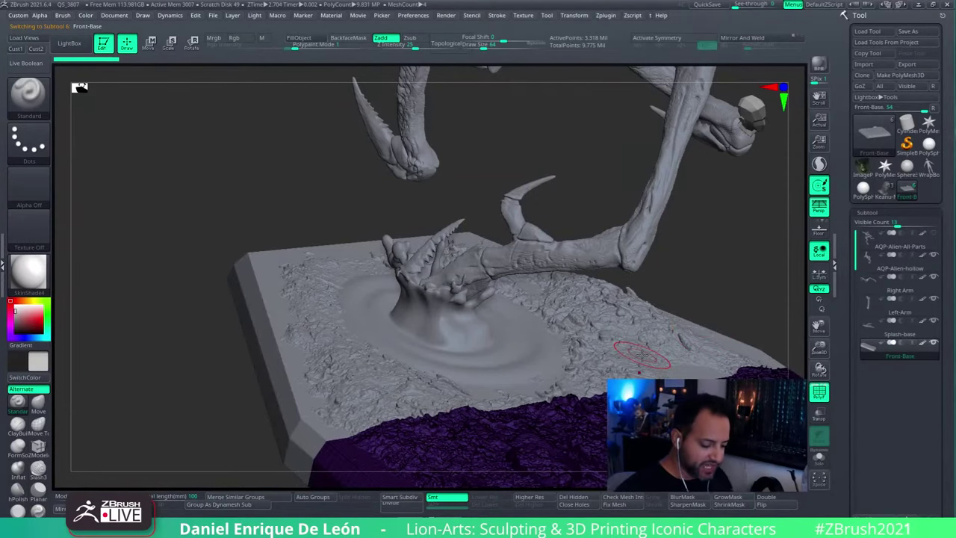
pyautogui.moveTo(648, 366); pyautogui.dragTo(691, 349, button='right')
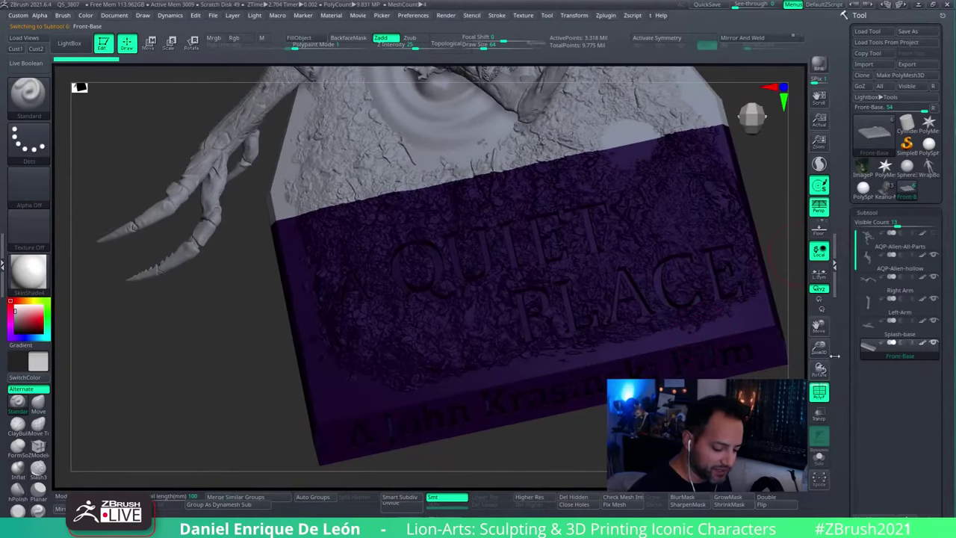
pyautogui.moveTo(660, 321); pyautogui.dragTo(543, 255, button='right')
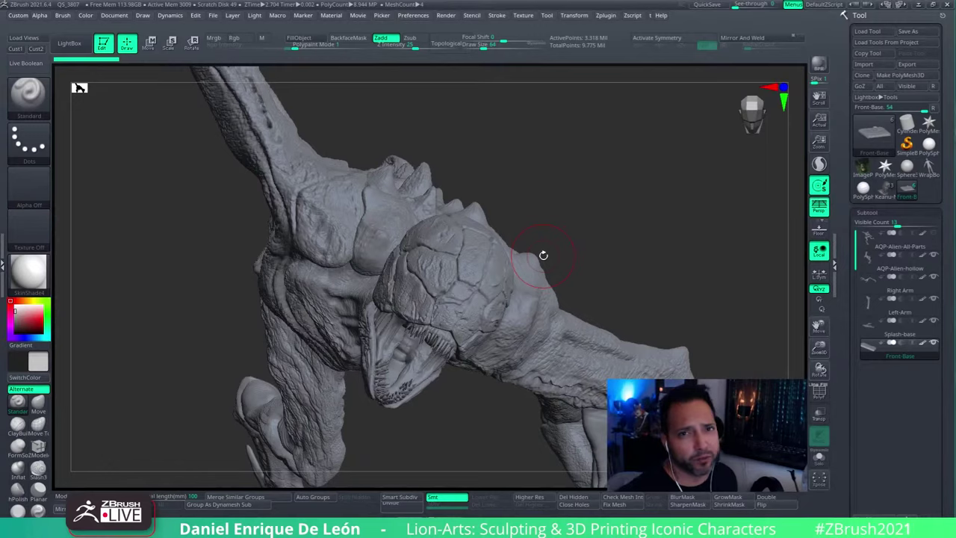
pyautogui.moveTo(559, 282); pyautogui.dragTo(564, 261)
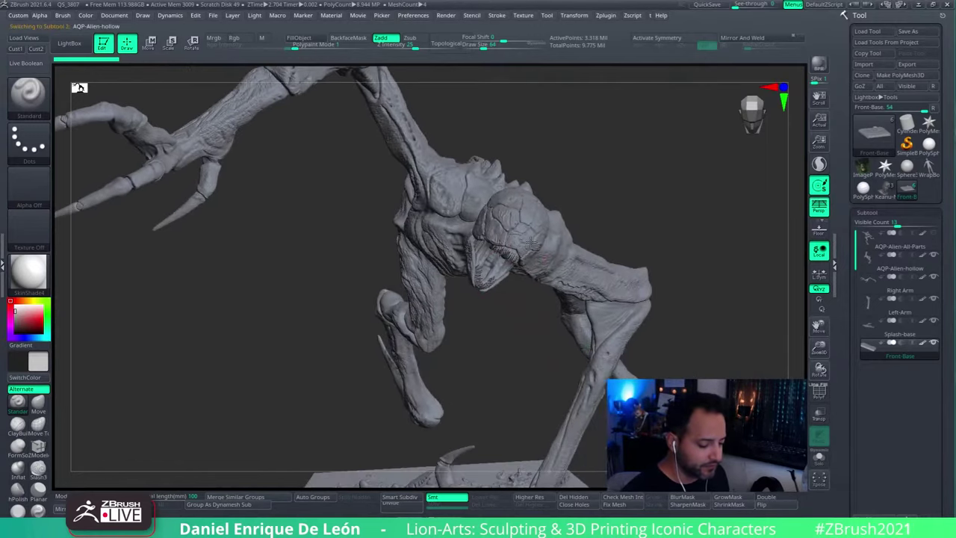
pyautogui.keyDown('alt'); pyautogui.click(564, 262); pyautogui.keyUp('alt')
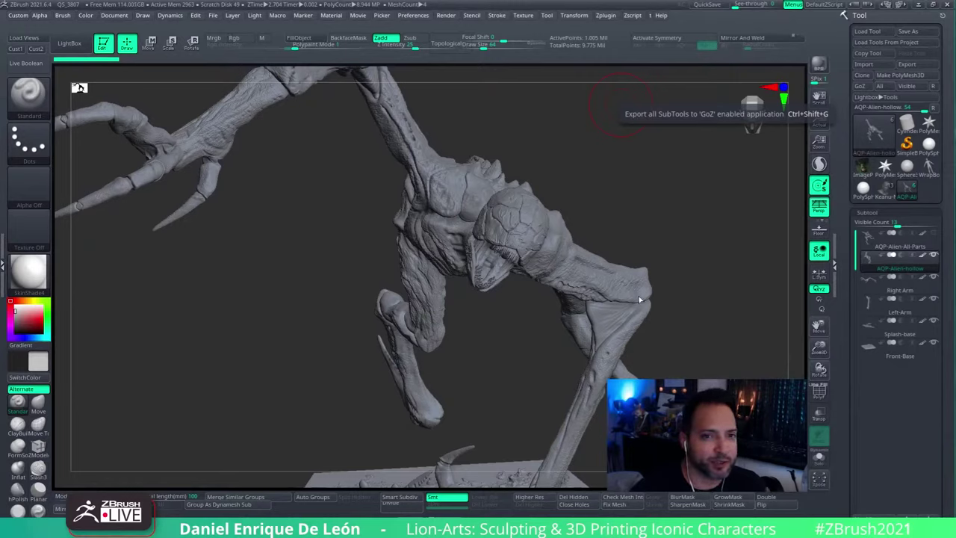
# - In Preferences > Icolors, set the slider button (Sl1) colour to cyan
pyautogui.click(416, 15)
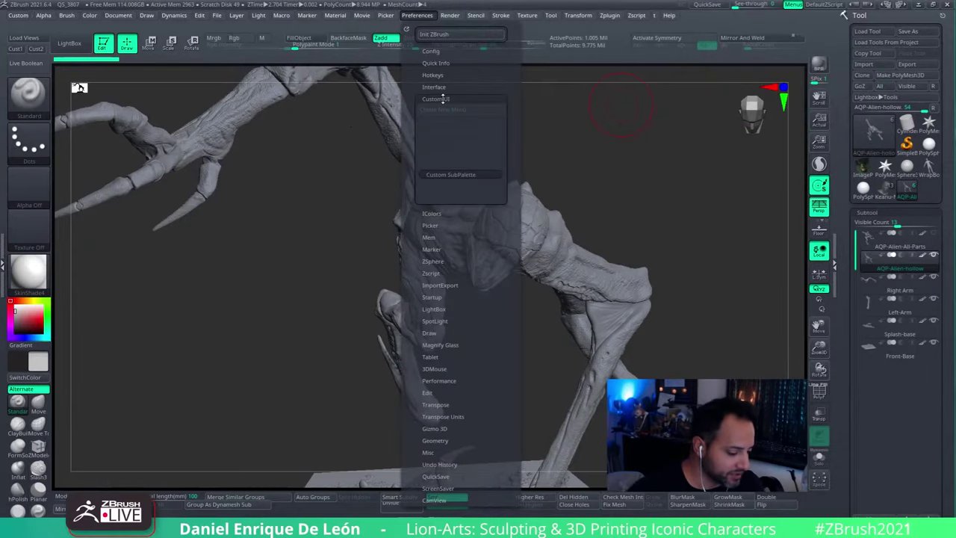
pyautogui.click(431, 111)
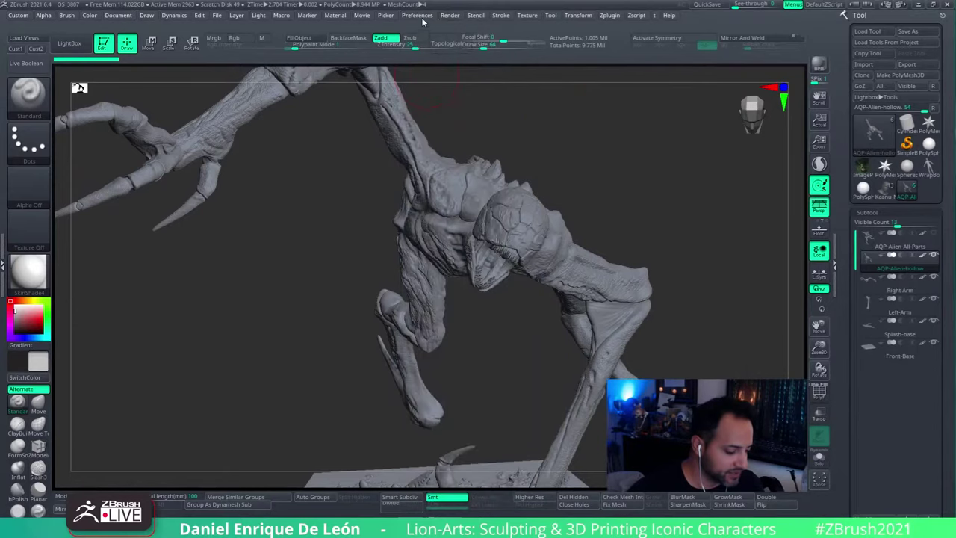
pyautogui.scroll(-2, 440, 142)
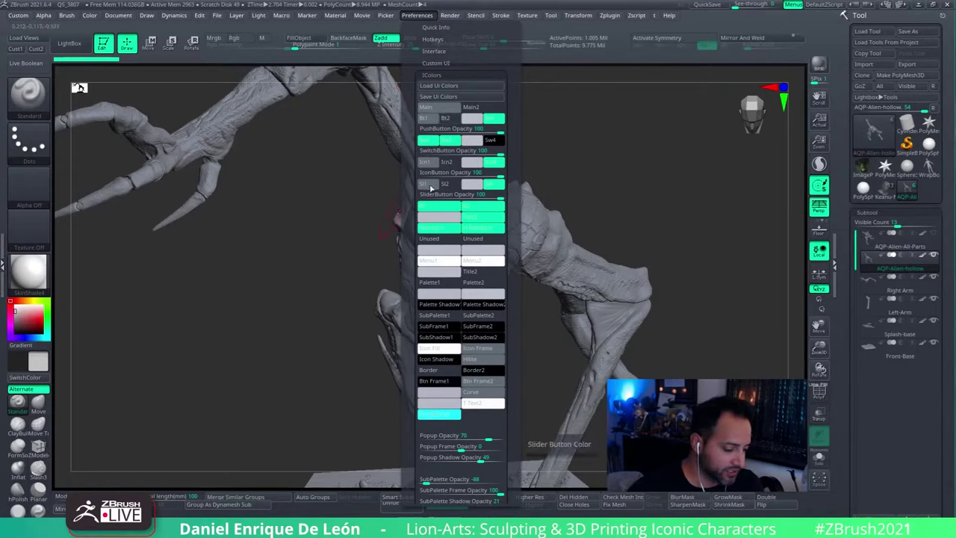
pyautogui.moveTo(22, 328); pyautogui.dragTo(45, 337)
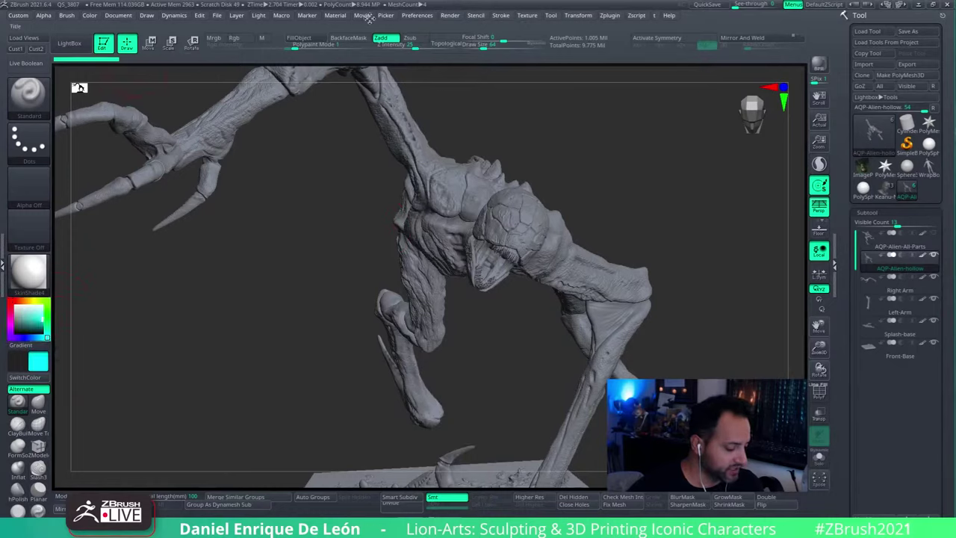
pyautogui.click(420, 16)
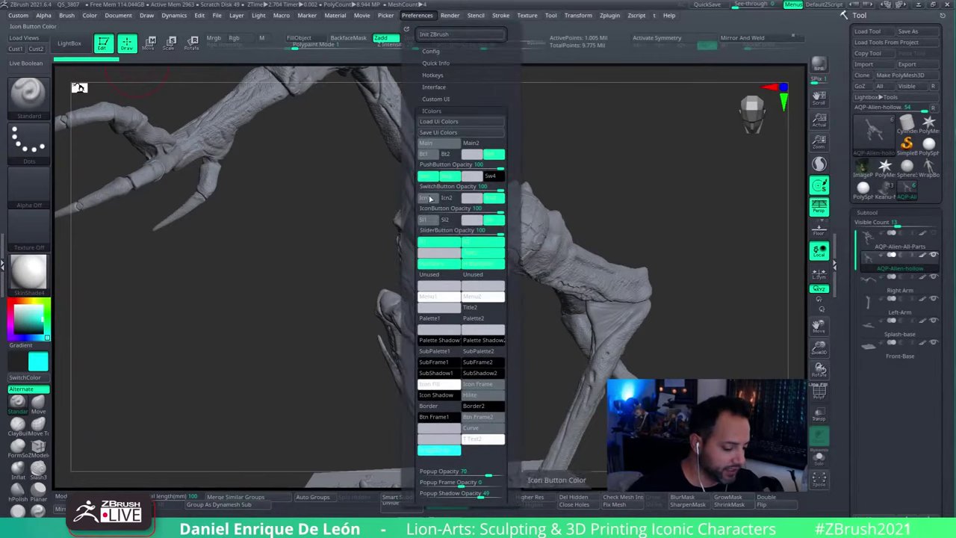
pyautogui.moveTo(435, 224)
pyautogui.mouseDown()
pyautogui.moveTo(33, 371)
pyautogui.moveTo(433, 219)
pyautogui.mouseUp()
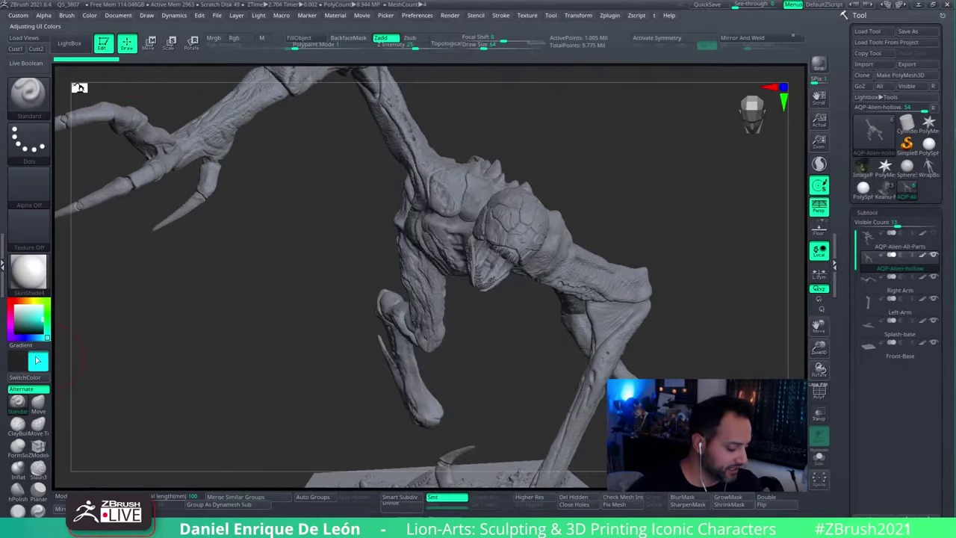
pyautogui.click(433, 16)
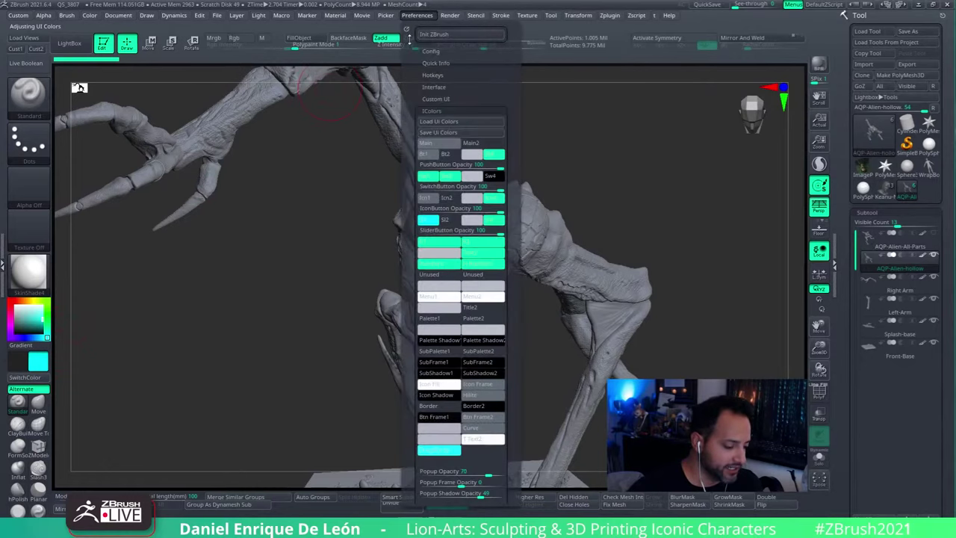
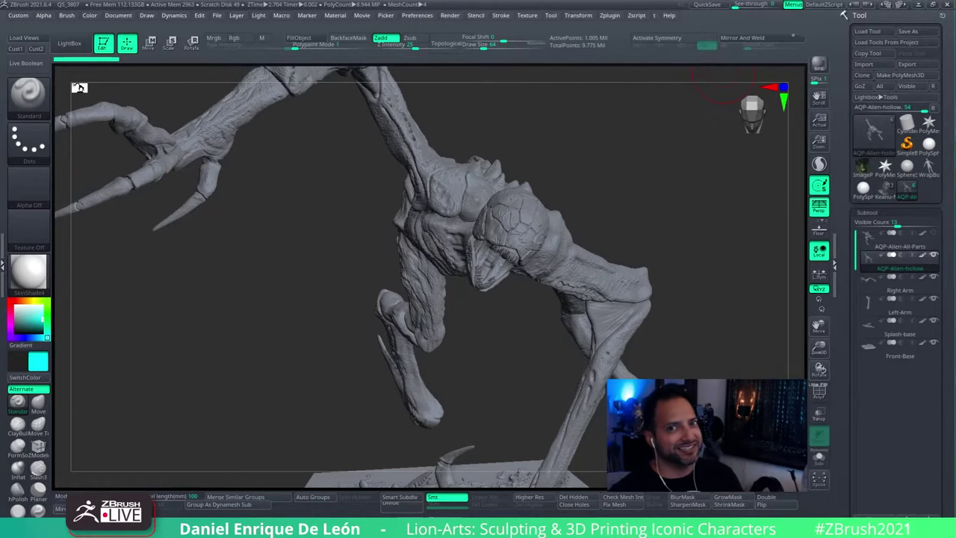
# - Switch from ZBrush to the open Camtasia project AQP-Creature-Timelapse
pyautogui.hotkey('alt', 'Tab')
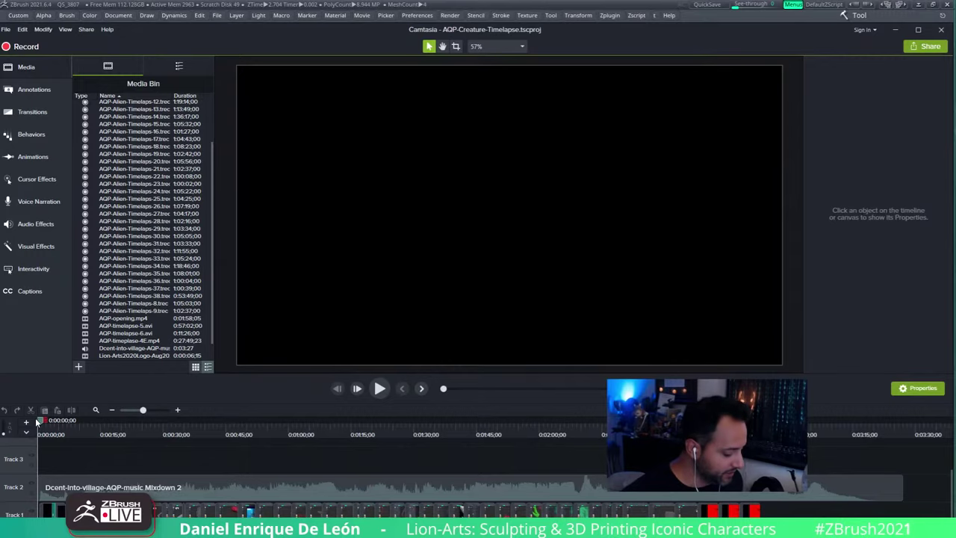
# - Scrub the timeline to about 0:00:12 to show the blue creature render
pyautogui.moveTo(37, 421); pyautogui.dragTo(91, 420)
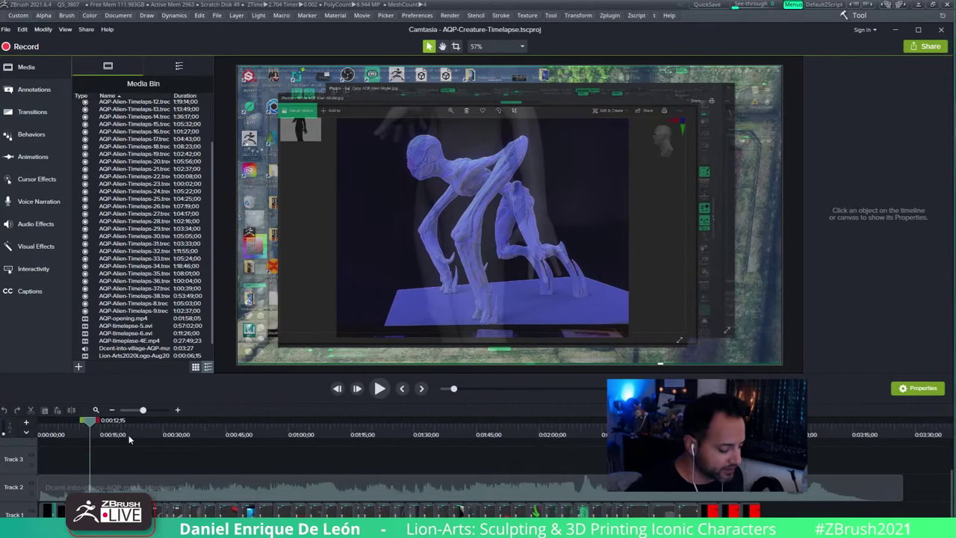
# - Scrub forward to 0:00:33;21, where the creature's head is masked in red and green
pyautogui.moveTo(90, 423)
pyautogui.mouseDown()
pyautogui.moveTo(142, 395)
pyautogui.moveTo(177, 396)
pyautogui.mouseUp()
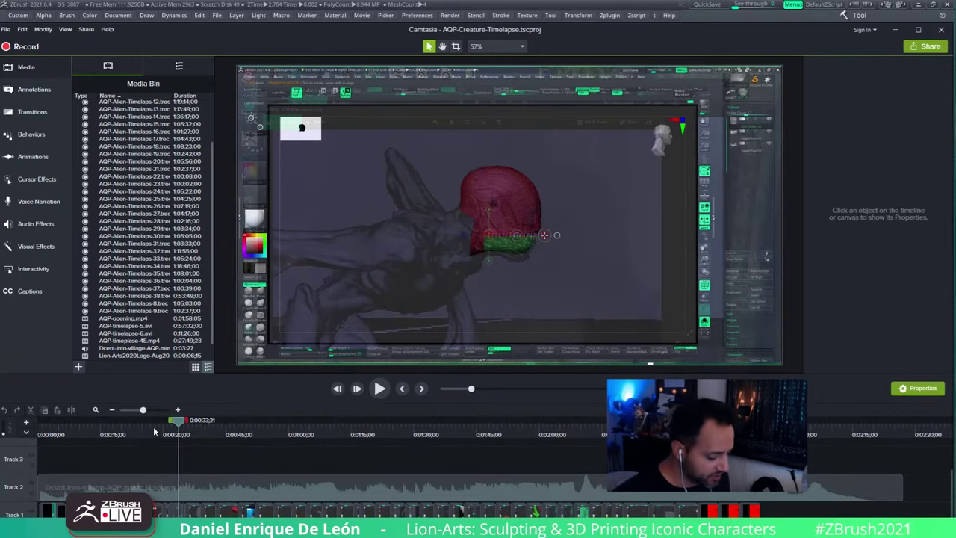
# - Review the footage between 0:00:37 and 0:00:48, ending at the 0:00:44;06 transition
pyautogui.moveTo(178, 425); pyautogui.dragTo(197, 425)
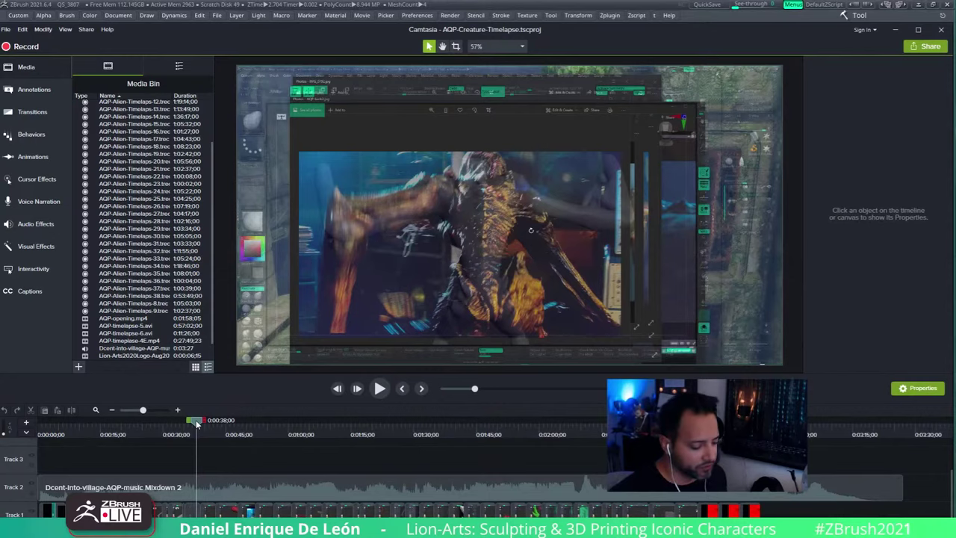
pyautogui.moveTo(197, 424); pyautogui.dragTo(225, 419)
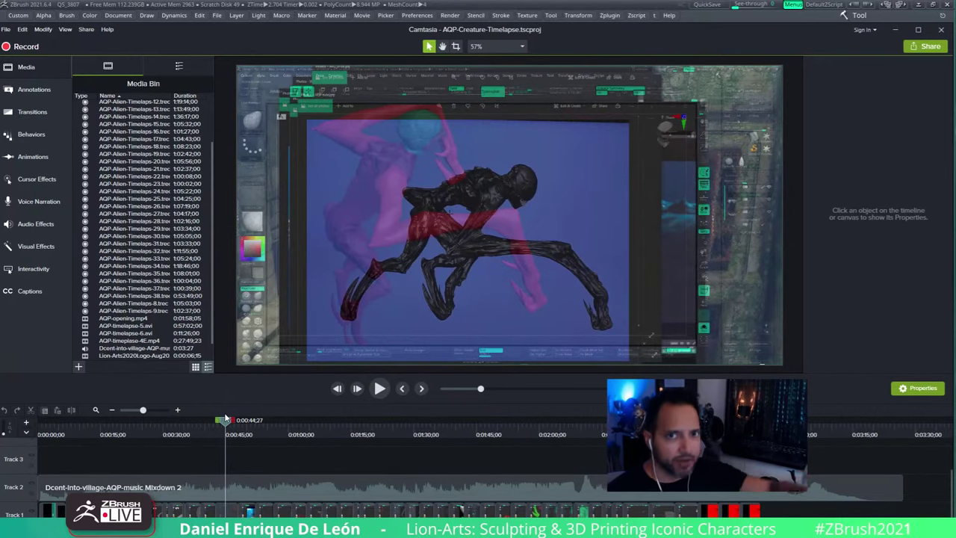
pyautogui.moveTo(225, 419); pyautogui.dragTo(221, 377)
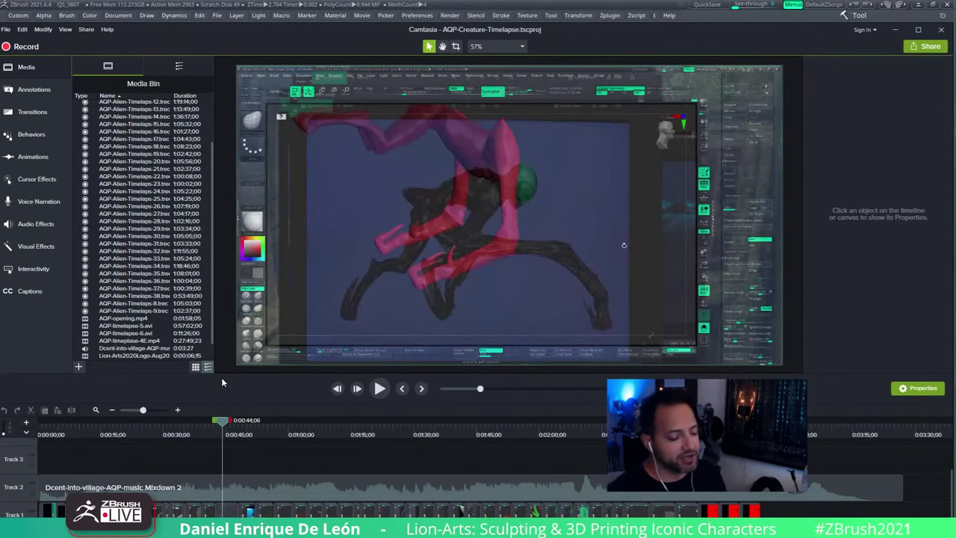
# - Move the preview ahead to 0:01:21;58, showing the red-masked legs
pyautogui.moveTo(221, 377); pyautogui.dragTo(378, 357)
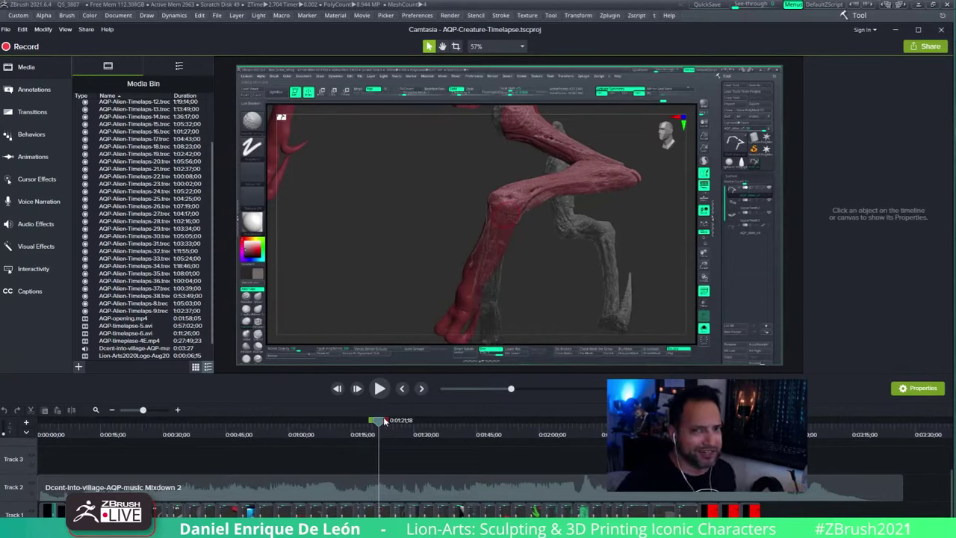
pyautogui.moveTo(379, 427); pyautogui.dragTo(411, 408)
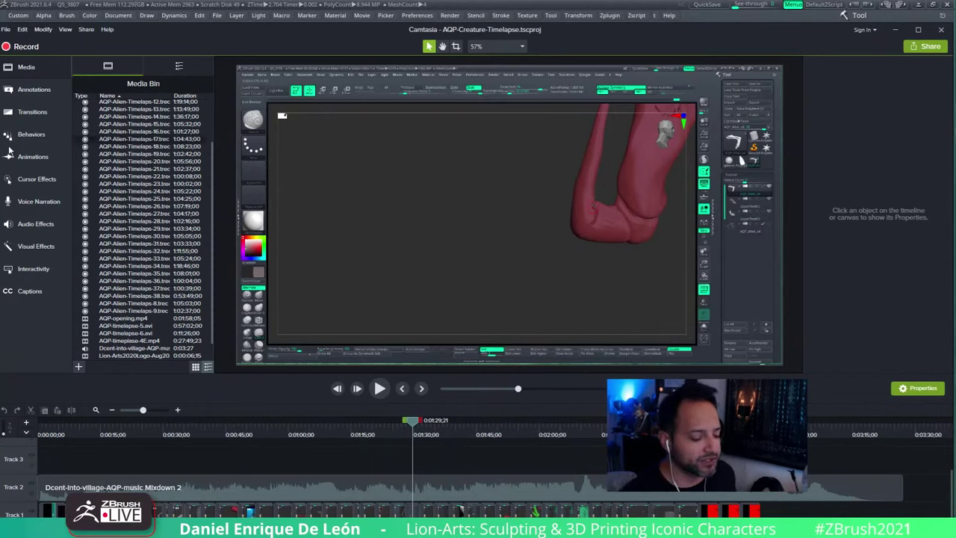
# - Scrub forward to the grey creature's head amid scattered sculpted fragments on the base
pyautogui.moveTo(413, 420)
pyautogui.mouseDown()
pyautogui.moveTo(464, 420)
pyautogui.moveTo(491, 405)
pyautogui.moveTo(605, 385)
pyautogui.mouseUp()
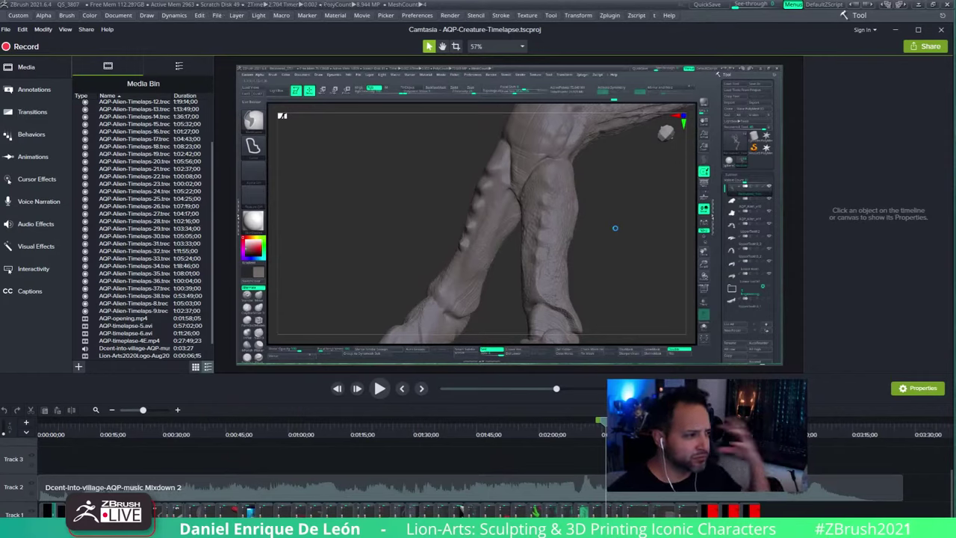
pyautogui.moveTo(605, 420); pyautogui.dragTo(622, 421)
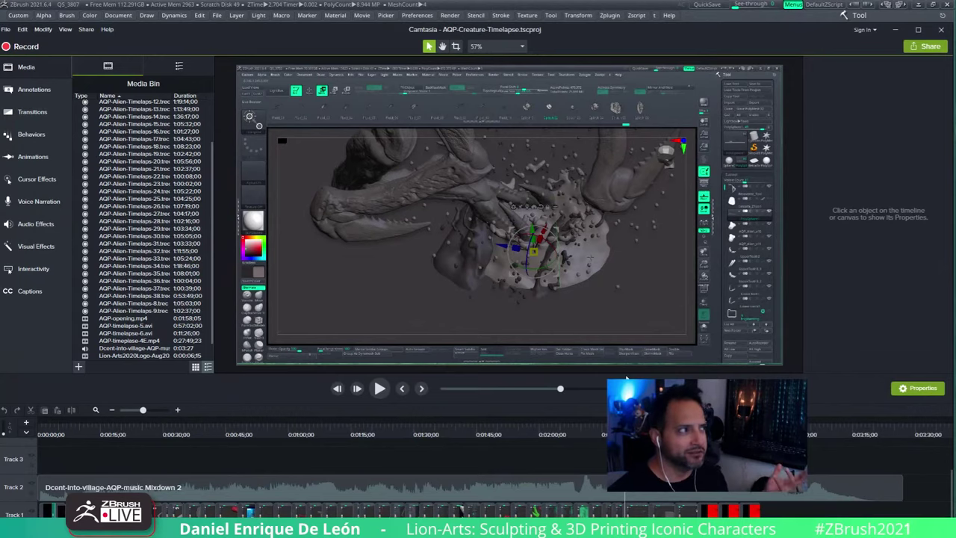
# - Scrub to the closing section where the 'A QUIET PLACE' title fades in
pyautogui.moveTo(627, 379)
pyautogui.mouseDown()
pyautogui.moveTo(654, 376)
pyautogui.moveTo(643, 377)
pyautogui.mouseUp()
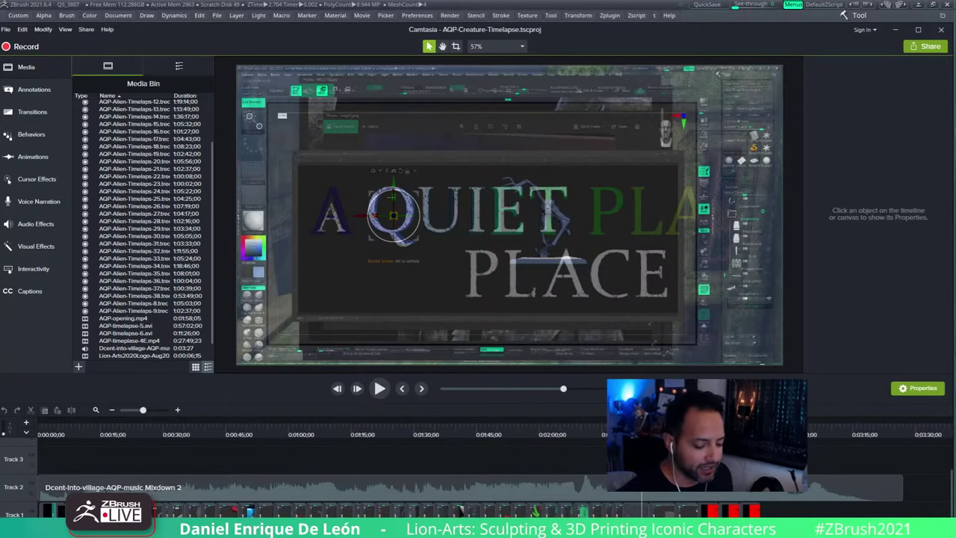
# - Step forward to the red-lit finished statue shot, then close Camtasia
pyautogui.press('Right')
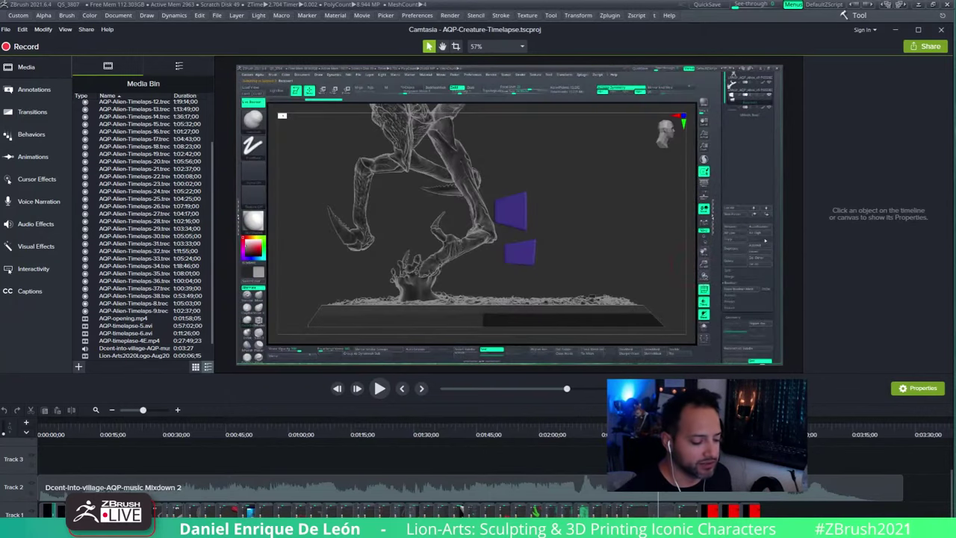
pyautogui.press('Right')
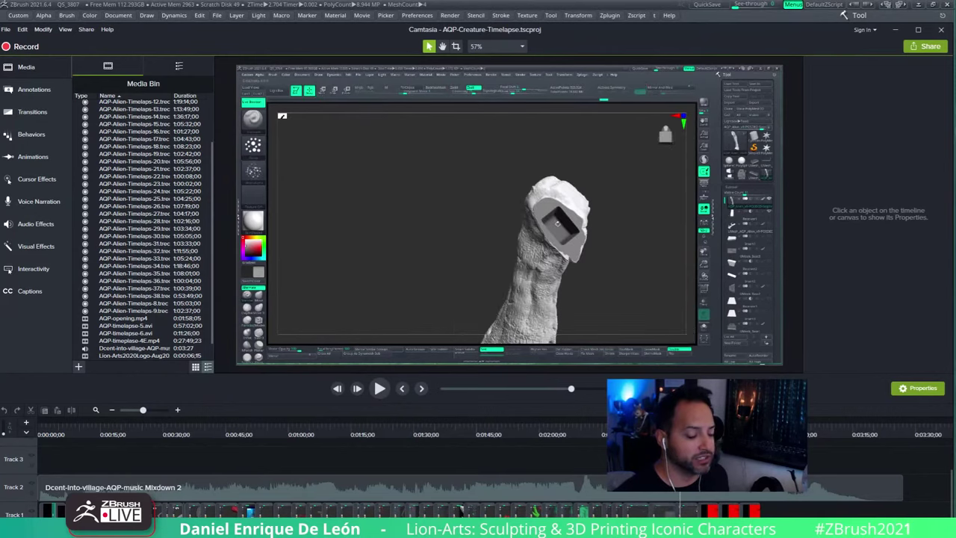
pyautogui.press('Right')
pyautogui.press('Right')
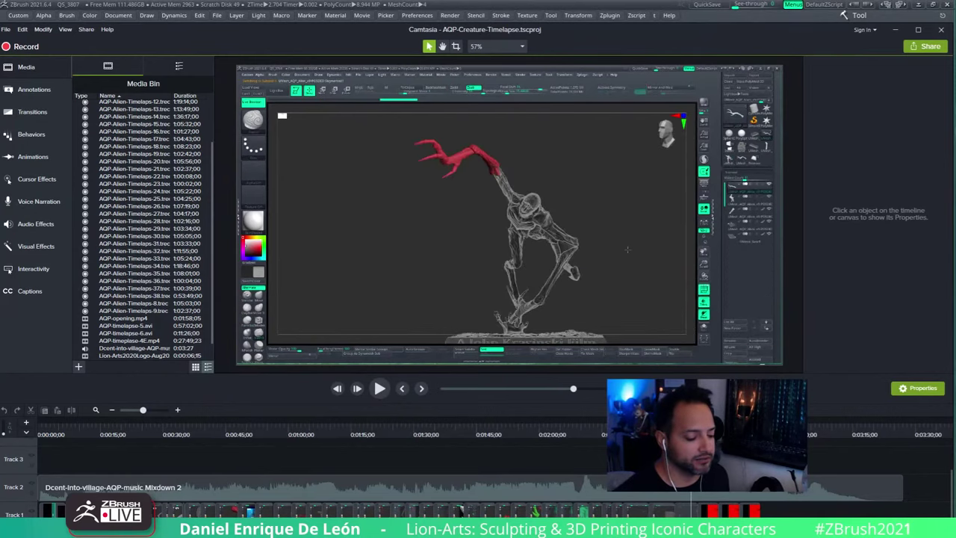
pyautogui.press('Right')
pyautogui.press('Right')
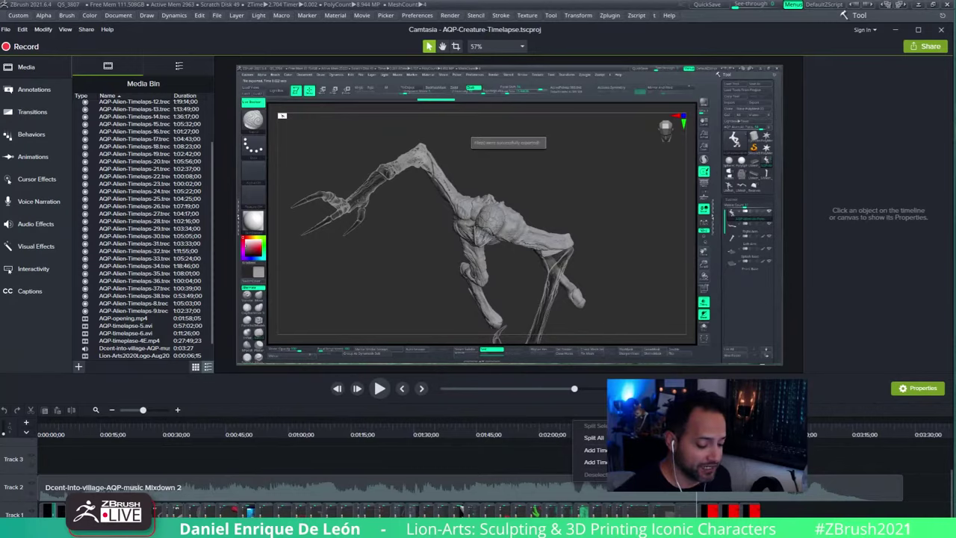
pyautogui.press('Escape')
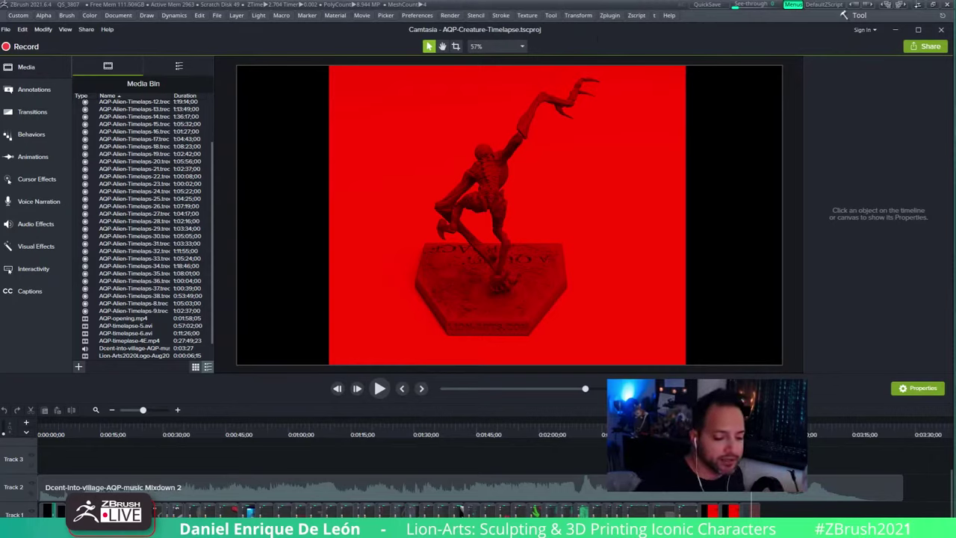
pyautogui.click(940, 32)
# - Orbit the view to show the full grey AQP-Alien statue on its rubble base
pyautogui.moveTo(684, 207); pyautogui.dragTo(681, 208)
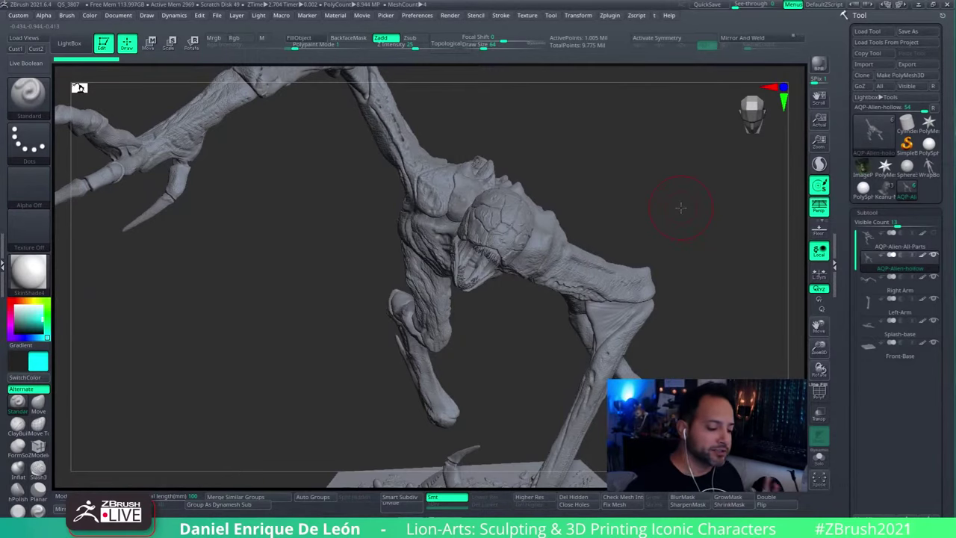
pyautogui.moveTo(690, 187)
pyautogui.mouseDown()
pyautogui.moveTo(636, 243)
pyautogui.moveTo(598, 226)
pyautogui.moveTo(587, 273)
pyautogui.moveTo(587, 286)
pyautogui.moveTo(661, 326)
pyautogui.moveTo(665, 346)
pyautogui.mouseUp()
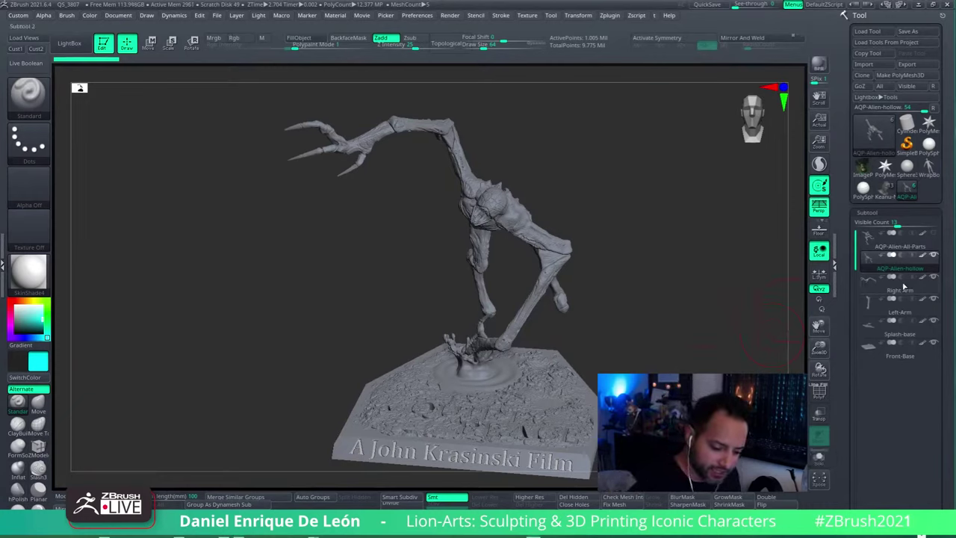
# - Select the Splash-base subtool, orbit around the splash, then zoom out to the whole base
pyautogui.click(871, 333)
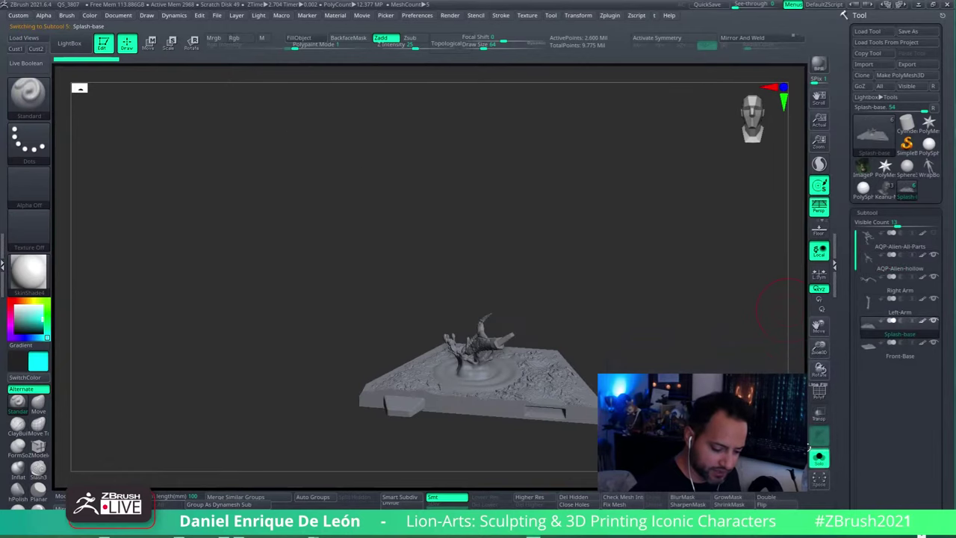
pyautogui.moveTo(490, 346)
pyautogui.mouseDown(button='right')
pyautogui.moveTo(553, 302)
pyautogui.moveTo(565, 279)
pyautogui.moveTo(475, 345)
pyautogui.mouseUp(button='right')
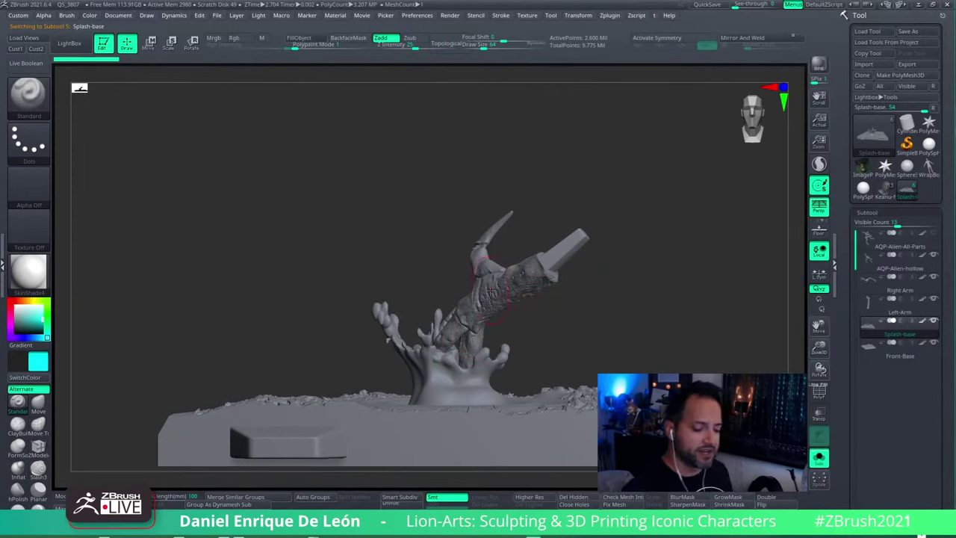
pyautogui.moveTo(489, 286)
pyautogui.mouseDown(button='right')
pyautogui.moveTo(635, 292)
pyautogui.moveTo(692, 277)
pyautogui.moveTo(561, 307)
pyautogui.moveTo(620, 296)
pyautogui.moveTo(613, 296)
pyautogui.moveTo(631, 277)
pyautogui.moveTo(589, 236)
pyautogui.moveTo(644, 237)
pyautogui.moveTo(647, 329)
pyautogui.moveTo(567, 317)
pyautogui.moveTo(515, 326)
pyautogui.moveTo(512, 318)
pyautogui.moveTo(571, 328)
pyautogui.moveTo(575, 295)
pyautogui.moveTo(639, 340)
pyautogui.moveTo(616, 224)
pyautogui.mouseUp(button='right')
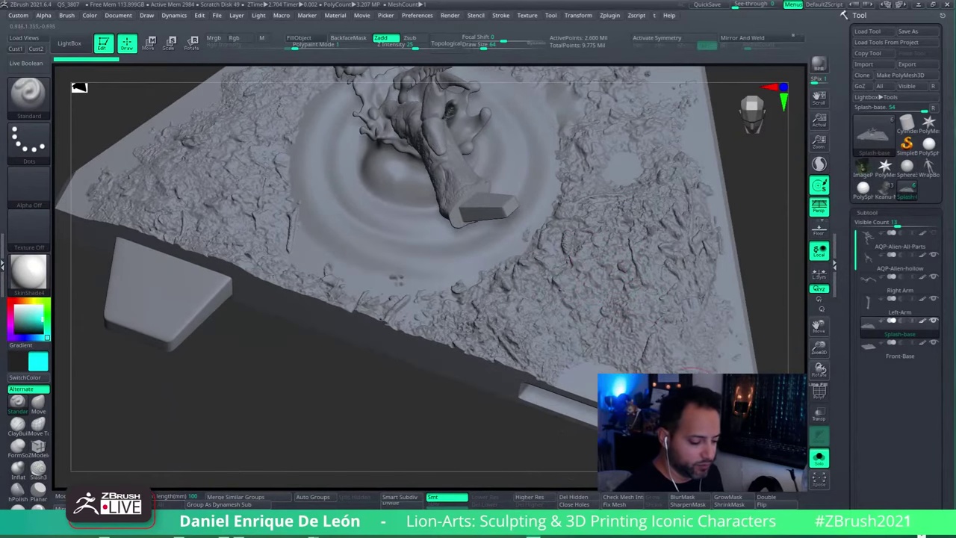
pyautogui.moveTo(582, 403); pyautogui.dragTo(670, 161, button='right')
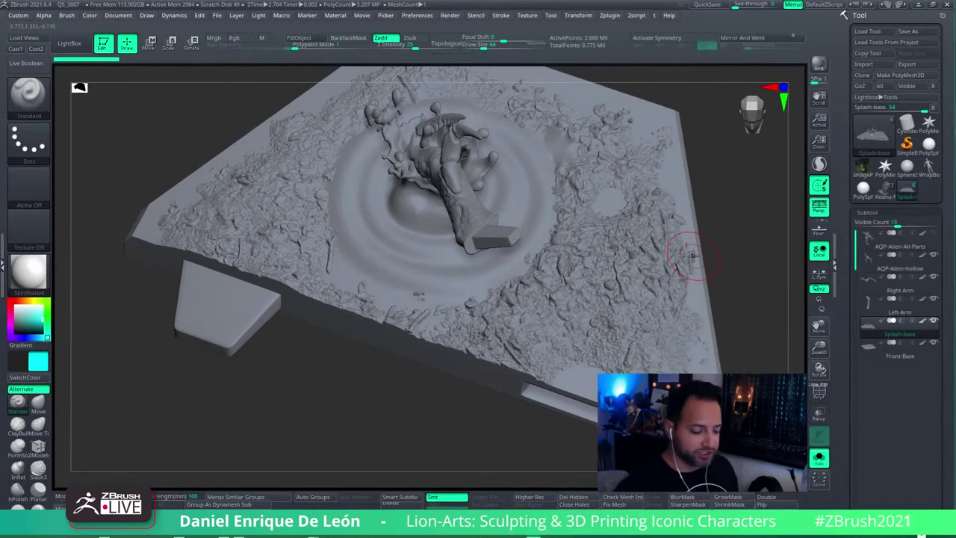
pyautogui.keyDown('ctrl'); pyautogui.moveTo(692, 256); pyautogui.dragTo(747, 295, button='right'); pyautogui.keyUp('ctrl')
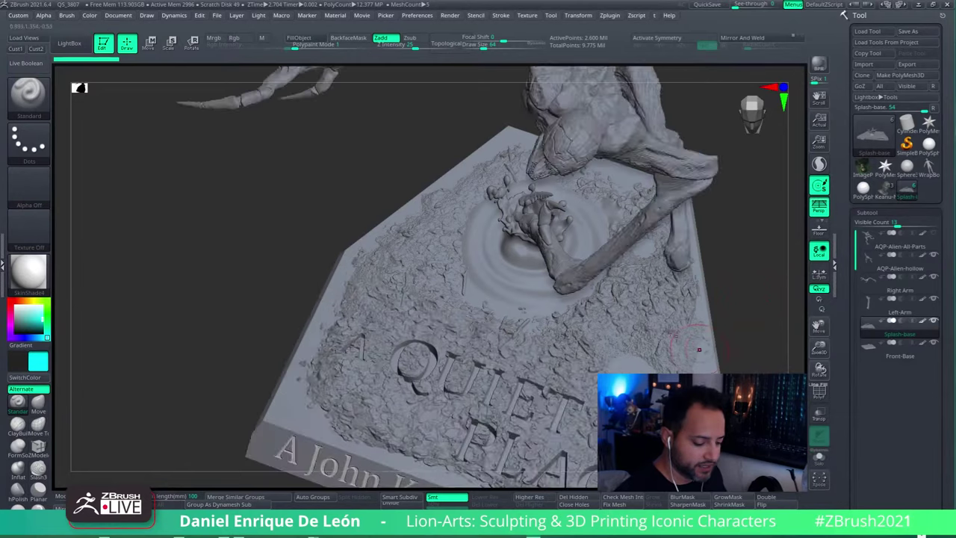
# - Enable Live Boolean to preview the A QUIET PLACE lettered splash base under the alien
pyautogui.moveTo(698, 349); pyautogui.dragTo(643, 283, button='right')
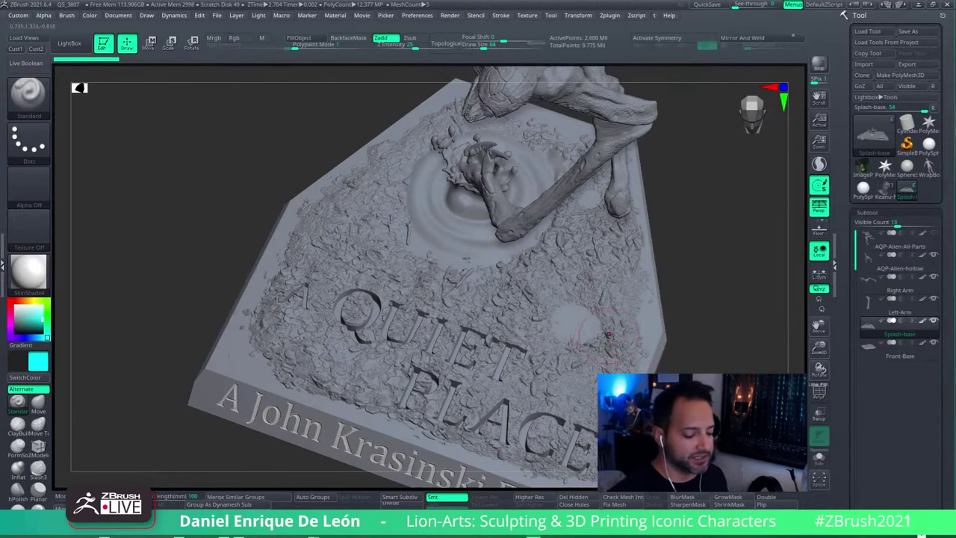
pyautogui.moveTo(590, 322); pyautogui.dragTo(616, 292, button='right')
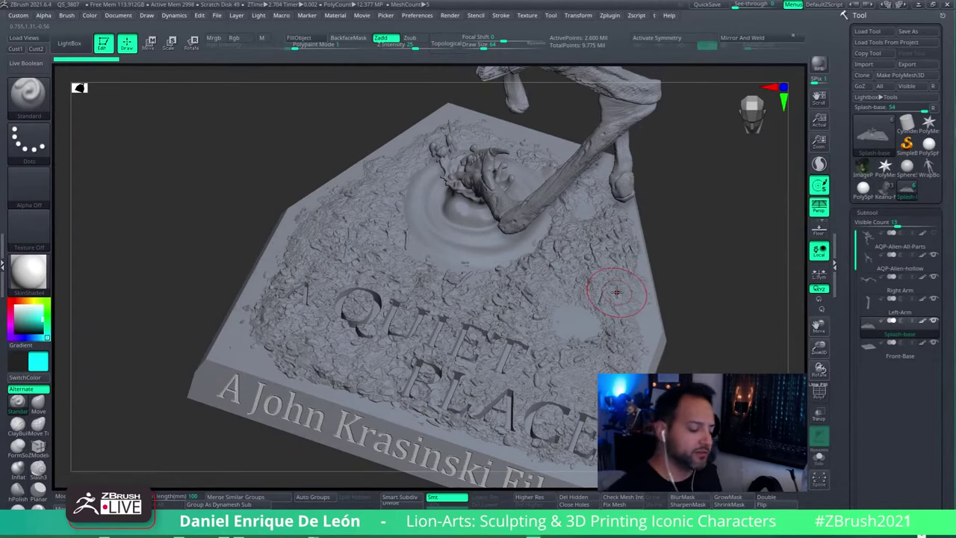
pyautogui.moveTo(590, 293)
pyautogui.mouseDown(button='right')
pyautogui.moveTo(568, 278)
pyautogui.moveTo(577, 283)
pyautogui.moveTo(572, 299)
pyautogui.mouseUp(button='right')
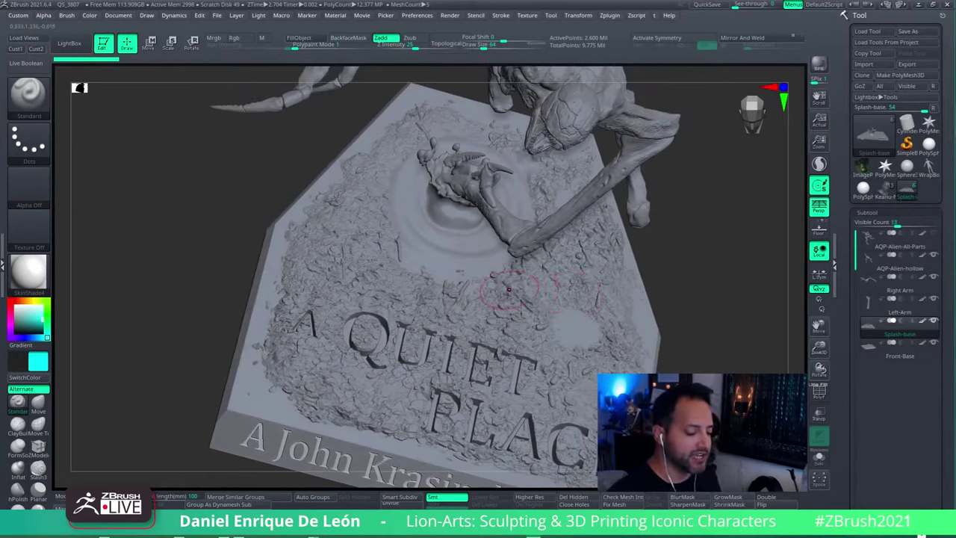
pyautogui.hotkey('ctrl', 'shift', 'b')
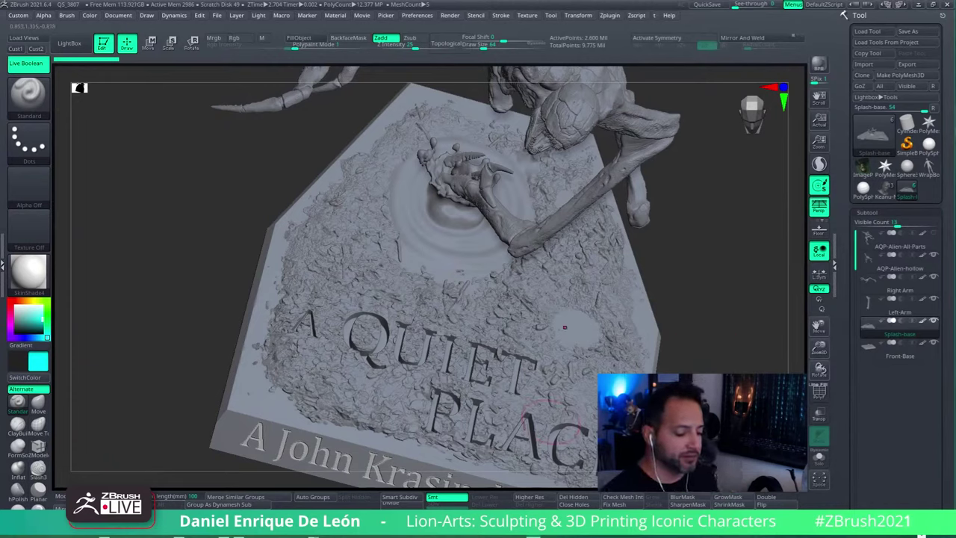
pyautogui.moveTo(568, 313)
pyautogui.mouseDown(button='right')
pyautogui.moveTo(590, 299)
pyautogui.moveTo(626, 303)
pyautogui.mouseUp(button='right')
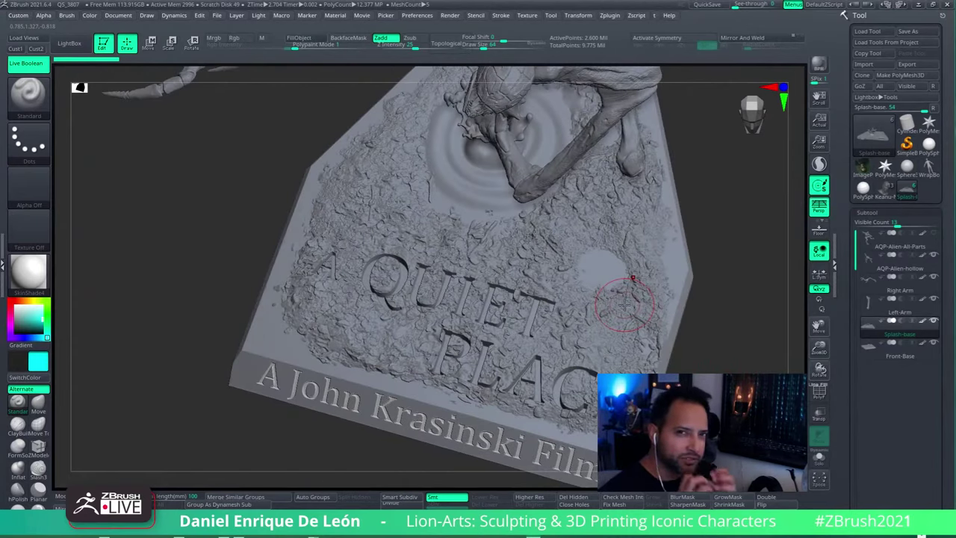
pyautogui.moveTo(602, 271)
pyautogui.keyDown('ctrl'); pyautogui.mouseDown(button='right')
pyautogui.moveTo(593, 269)
pyautogui.moveTo(581, 351)
pyautogui.moveTo(590, 328)
pyautogui.moveTo(585, 340)
pyautogui.moveTo(601, 328)
pyautogui.mouseUp(button='right'); pyautogui.keyUp('ctrl')
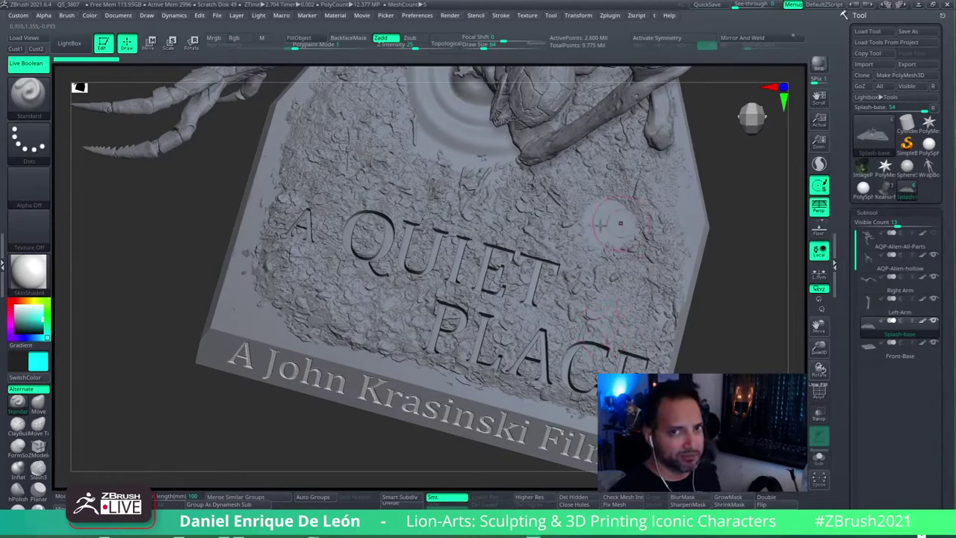
pyautogui.keyDown('shift'); pyautogui.moveTo(609, 218); pyautogui.dragTo(597, 214); pyautogui.keyUp('shift')
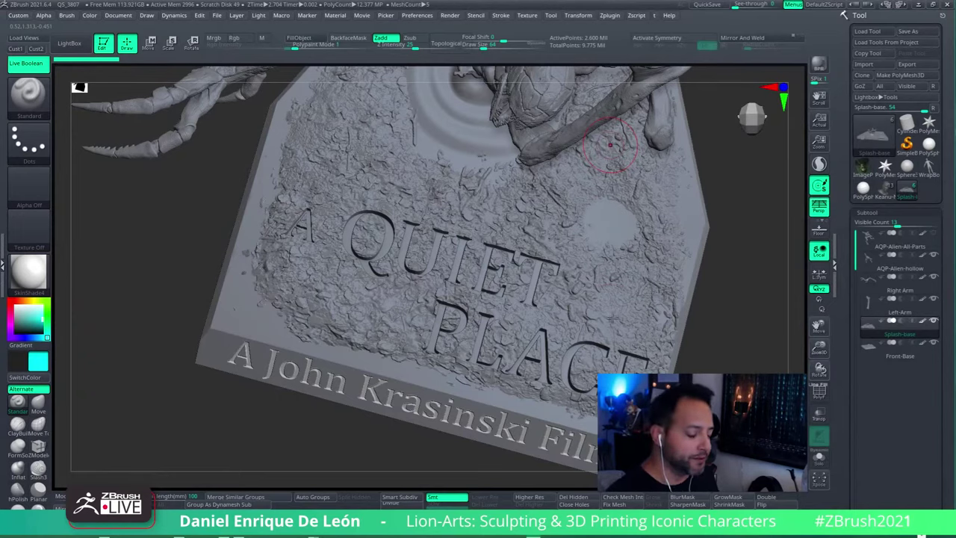
pyautogui.moveTo(612, 319)
pyautogui.mouseDown(button='right')
pyautogui.moveTo(636, 299)
pyautogui.moveTo(630, 306)
pyautogui.mouseUp(button='right')
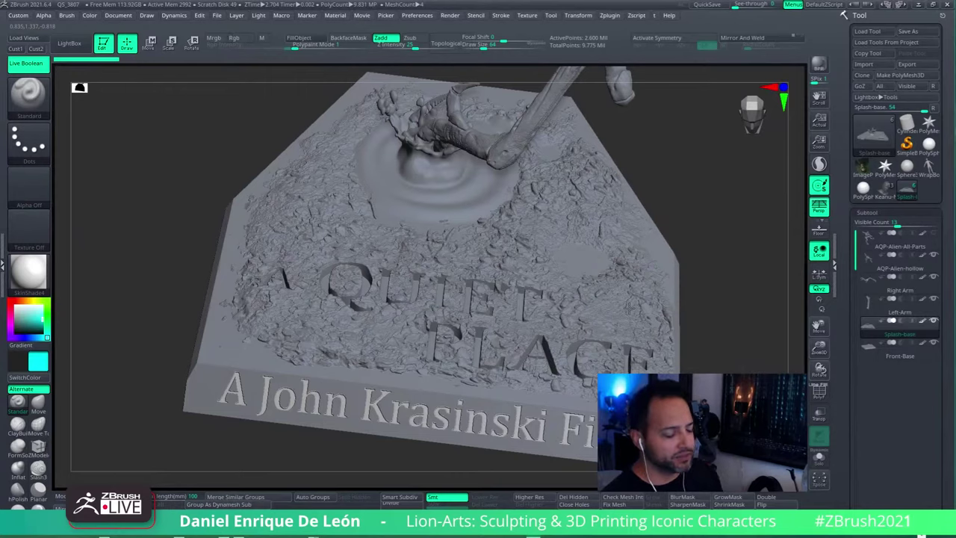
pyautogui.moveTo(630, 306); pyautogui.dragTo(618, 353, button='right')
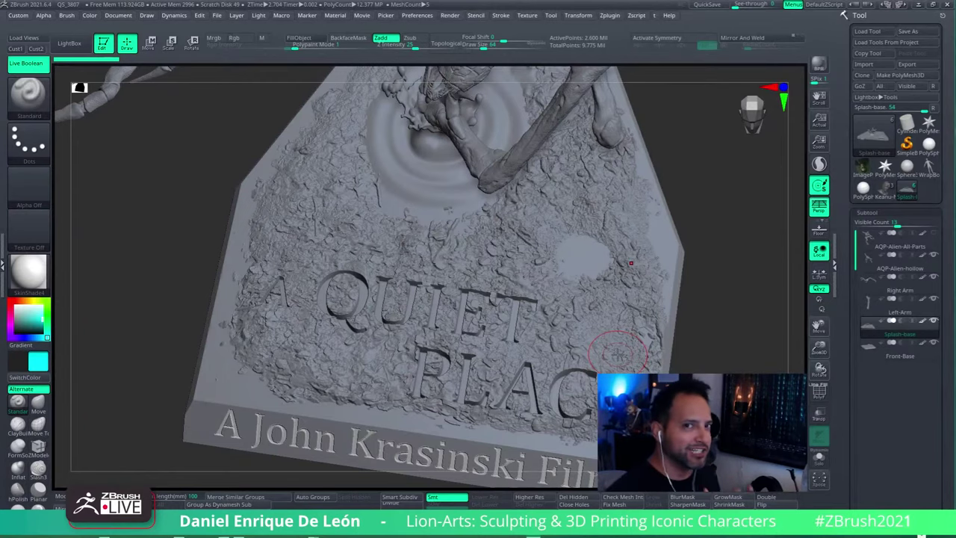
pyautogui.moveTo(618, 351); pyautogui.dragTo(568, 277, button='right')
pyautogui.click(611, 15)
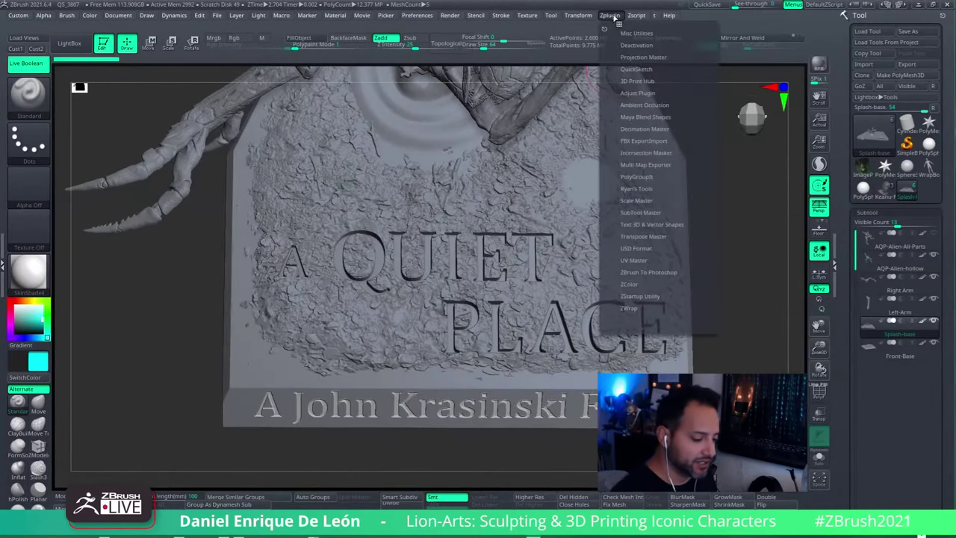
pyautogui.click(664, 222)
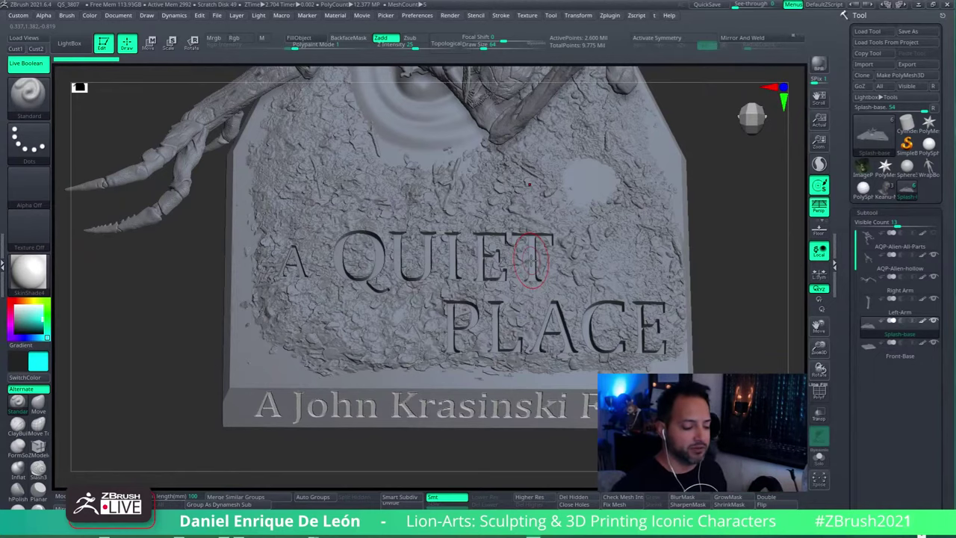
pyautogui.moveTo(530, 259)
pyautogui.mouseDown(button='right')
pyautogui.moveTo(575, 220)
pyautogui.moveTo(644, 285)
pyautogui.moveTo(378, 262)
pyautogui.mouseUp(button='right')
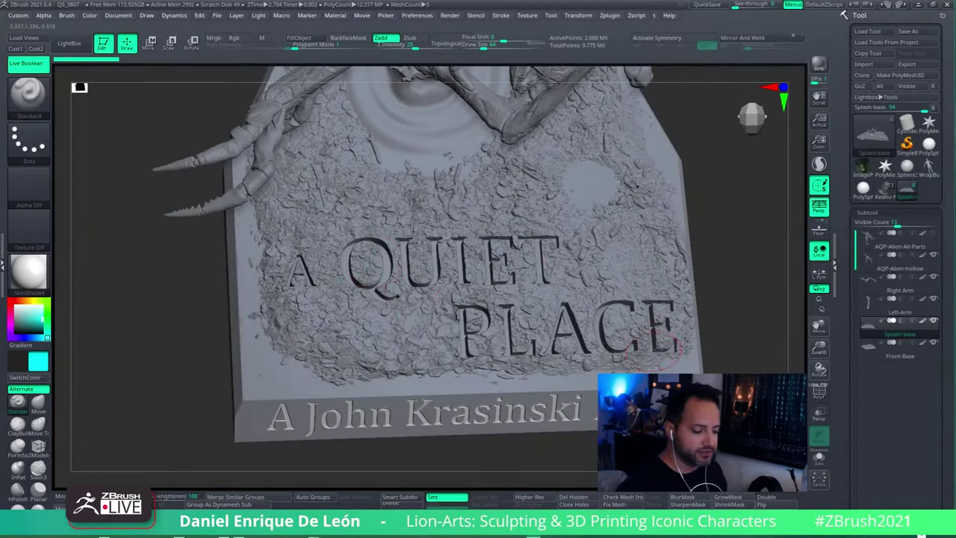
pyautogui.moveTo(661, 327)
pyautogui.mouseDown(button='right')
pyautogui.moveTo(639, 329)
pyautogui.moveTo(643, 347)
pyautogui.moveTo(610, 313)
pyautogui.moveTo(476, 351)
pyautogui.moveTo(647, 345)
pyautogui.moveTo(600, 318)
pyautogui.moveTo(539, 354)
pyautogui.moveTo(565, 372)
pyautogui.mouseUp(button='right')
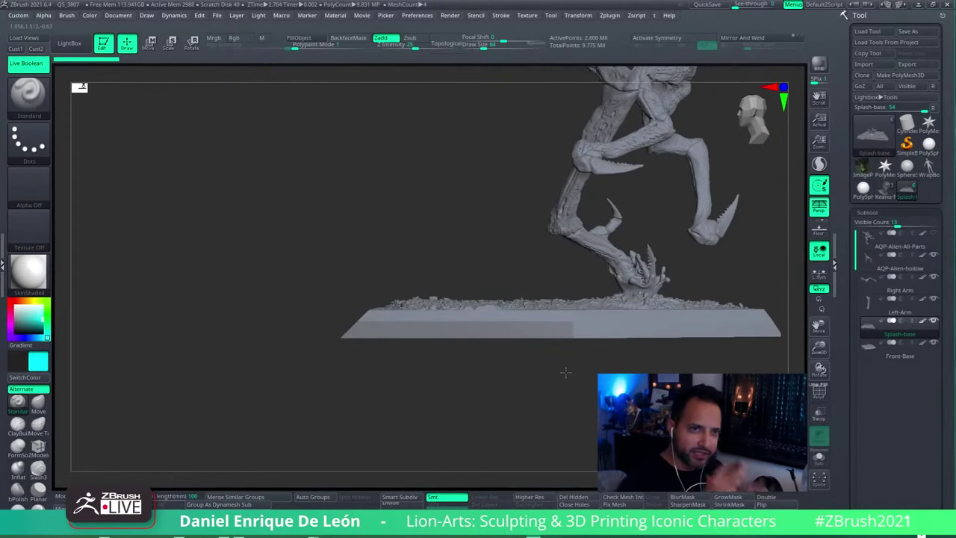
pyautogui.moveTo(565, 372)
pyautogui.mouseDown()
pyautogui.moveTo(552, 329)
pyautogui.moveTo(606, 314)
pyautogui.mouseUp()
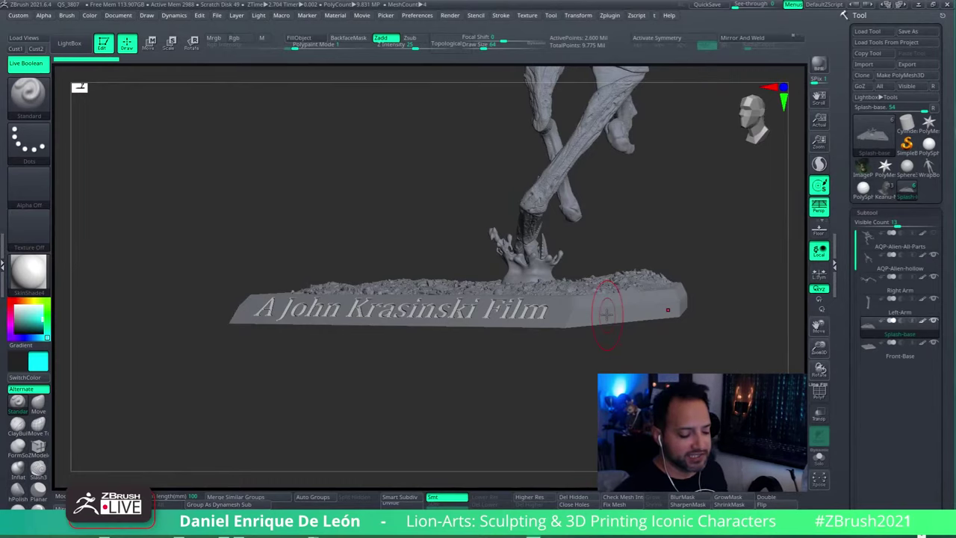
pyautogui.moveTo(606, 314)
pyautogui.mouseDown(button='right')
pyautogui.moveTo(609, 351)
pyautogui.moveTo(591, 331)
pyautogui.moveTo(598, 269)
pyautogui.moveTo(603, 301)
pyautogui.mouseUp(button='right')
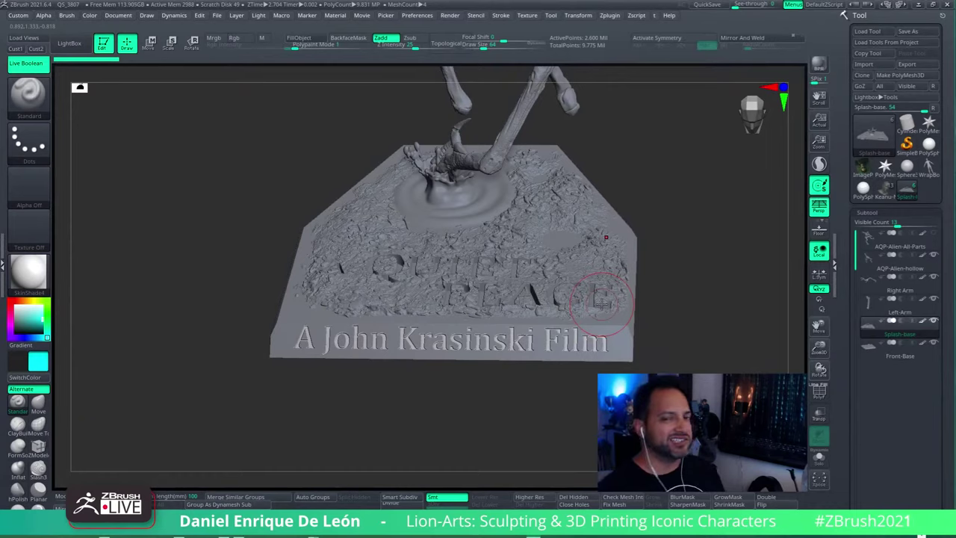
pyautogui.moveTo(596, 322)
pyautogui.mouseDown(button='right')
pyautogui.moveTo(549, 326)
pyautogui.moveTo(465, 301)
pyautogui.moveTo(534, 304)
pyautogui.moveTo(561, 323)
pyautogui.moveTo(444, 371)
pyautogui.moveTo(431, 337)
pyautogui.moveTo(572, 348)
pyautogui.moveTo(519, 388)
pyautogui.moveTo(543, 342)
pyautogui.moveTo(556, 392)
pyautogui.moveTo(550, 367)
pyautogui.mouseUp(button='right')
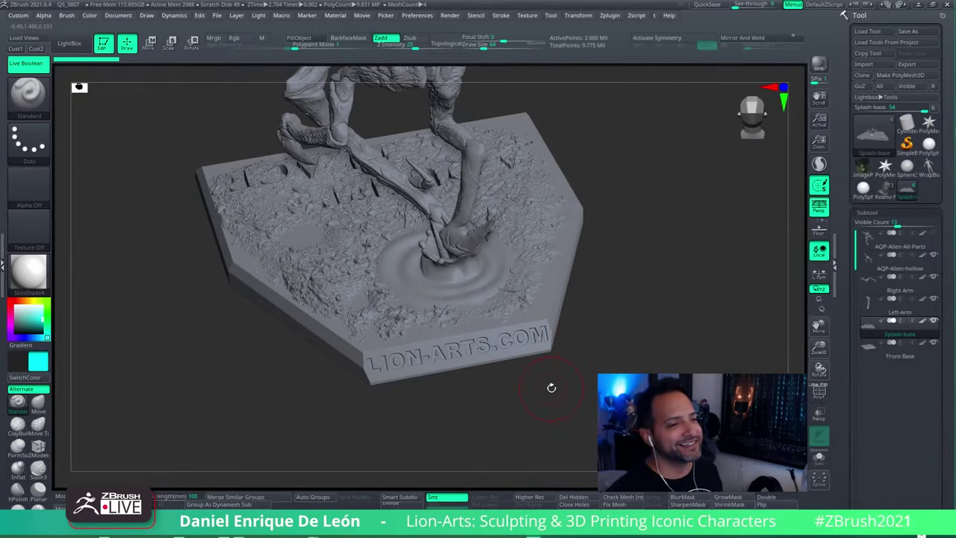
pyautogui.moveTo(551, 388); pyautogui.dragTo(590, 368, button='right')
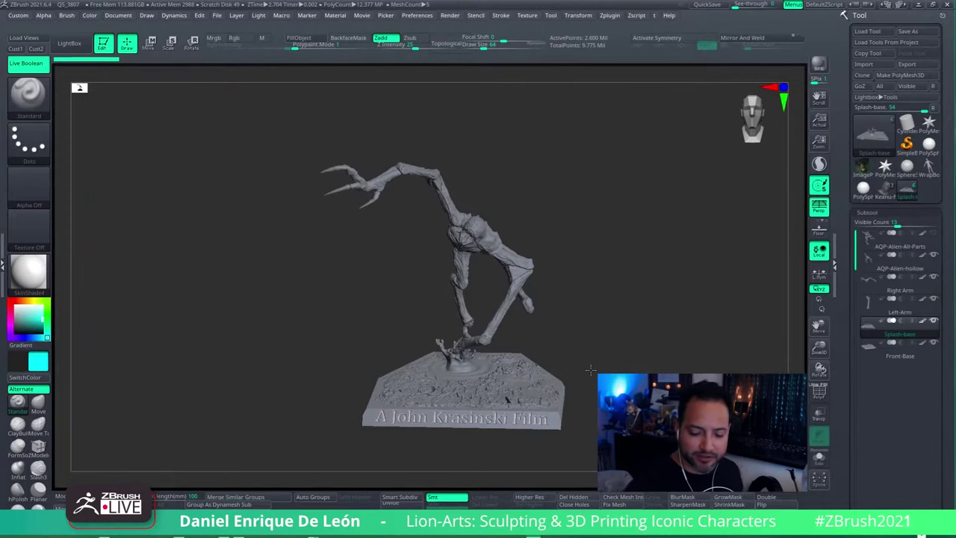
pyautogui.moveTo(591, 373); pyautogui.dragTo(546, 363)
pyautogui.press('f')
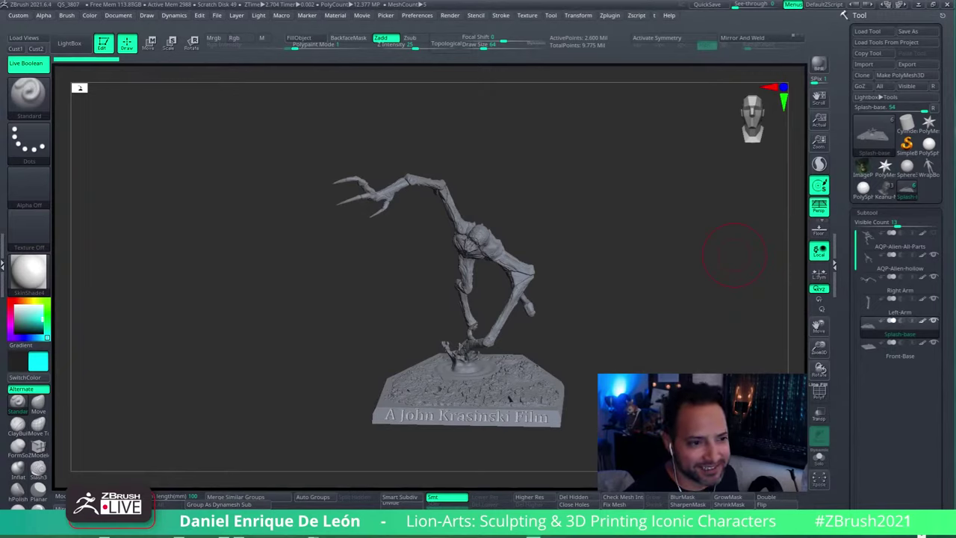
pyautogui.moveTo(664, 345)
pyautogui.mouseDown()
pyautogui.moveTo(635, 310)
pyautogui.moveTo(670, 303)
pyautogui.moveTo(681, 335)
pyautogui.moveTo(668, 335)
pyautogui.moveTo(694, 370)
pyautogui.moveTo(741, 366)
pyautogui.mouseUp()
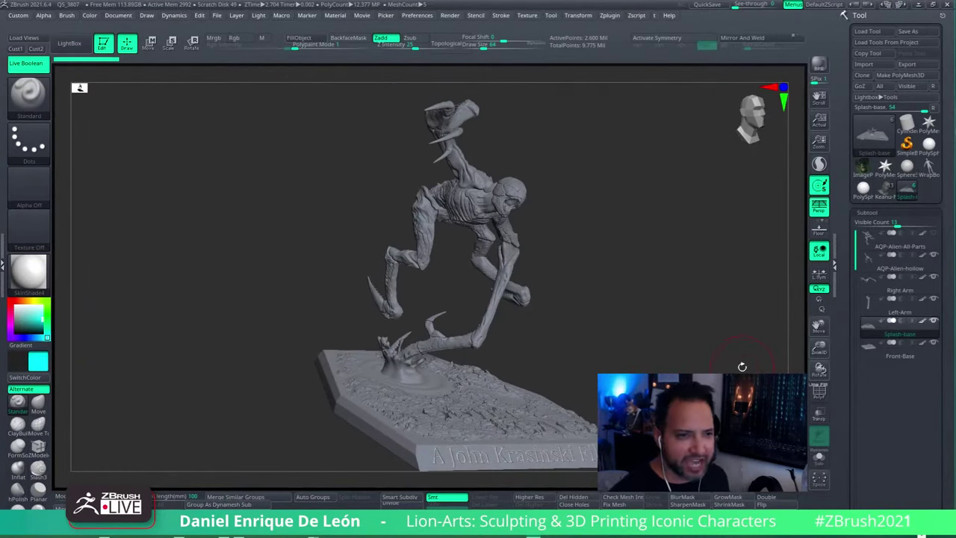
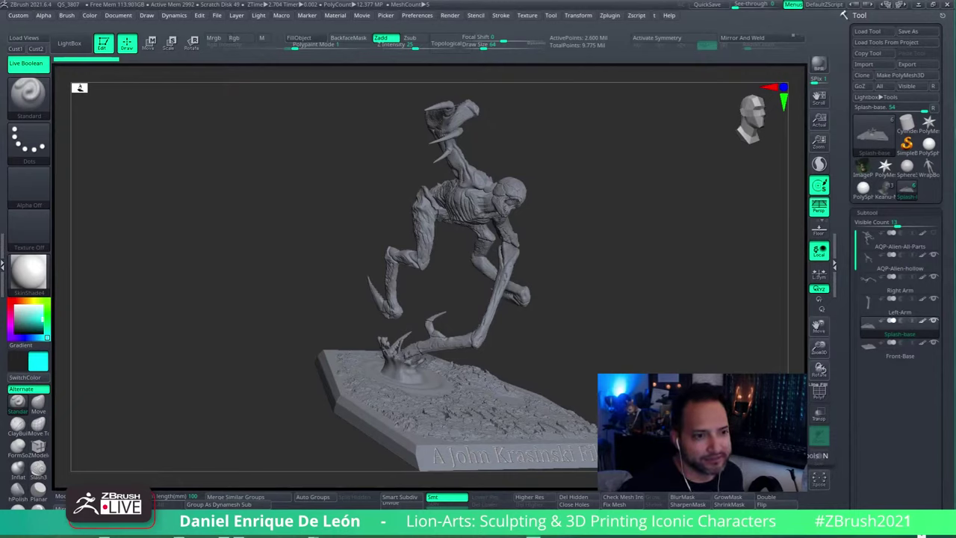
# - Open Neo_Snear_6Proj from The Matrix folder without saving the creature project
pyautogui.moveTo(896, 323)
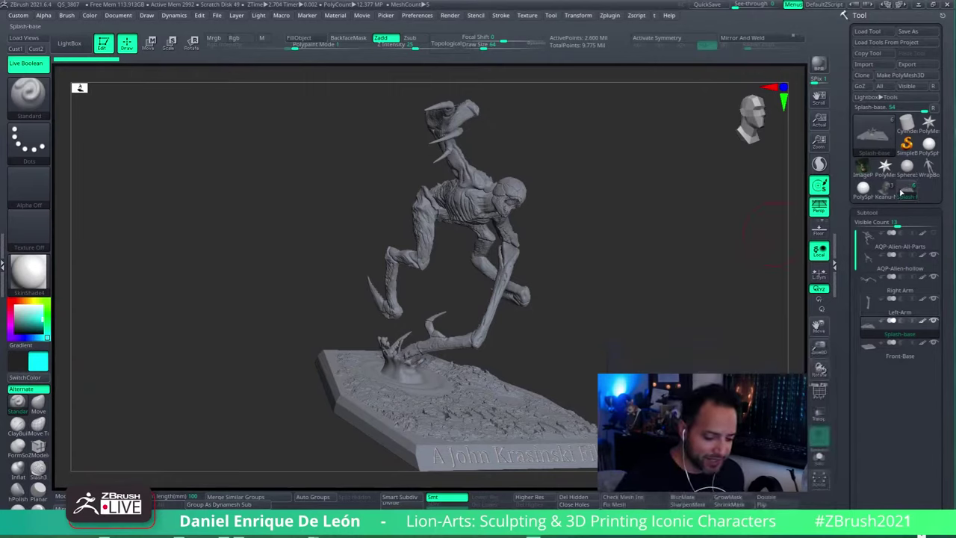
pyautogui.click(217, 16)
pyautogui.click(237, 34)
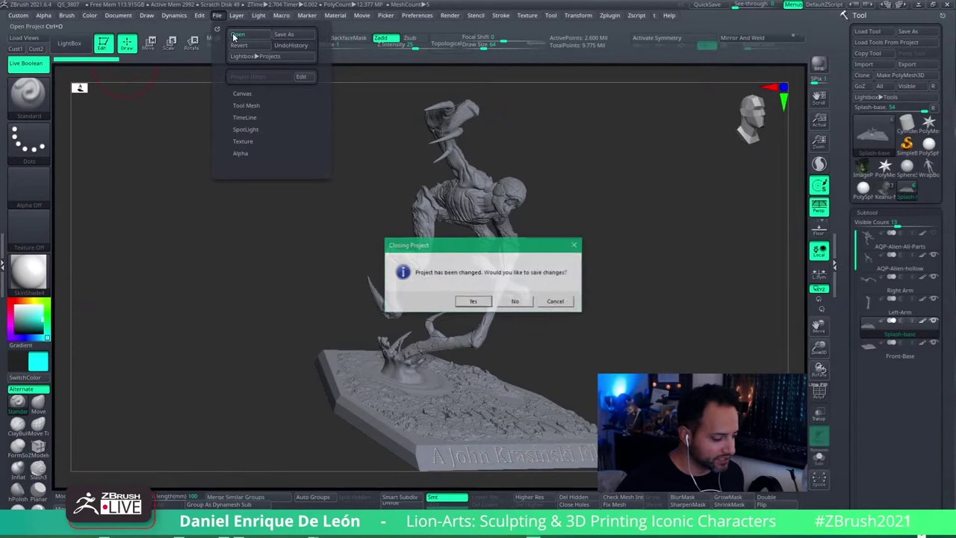
pyautogui.click(520, 301)
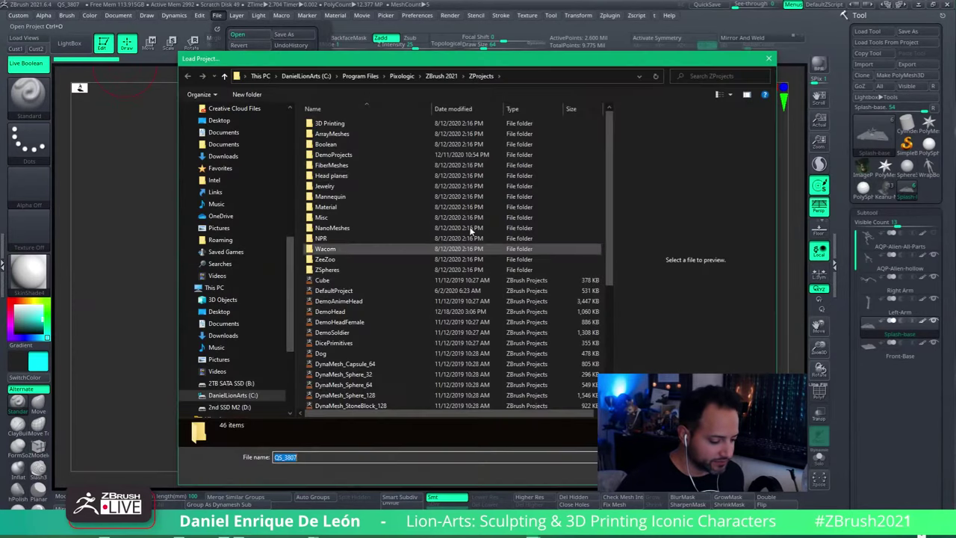
pyautogui.scroll(10, 267, 198)
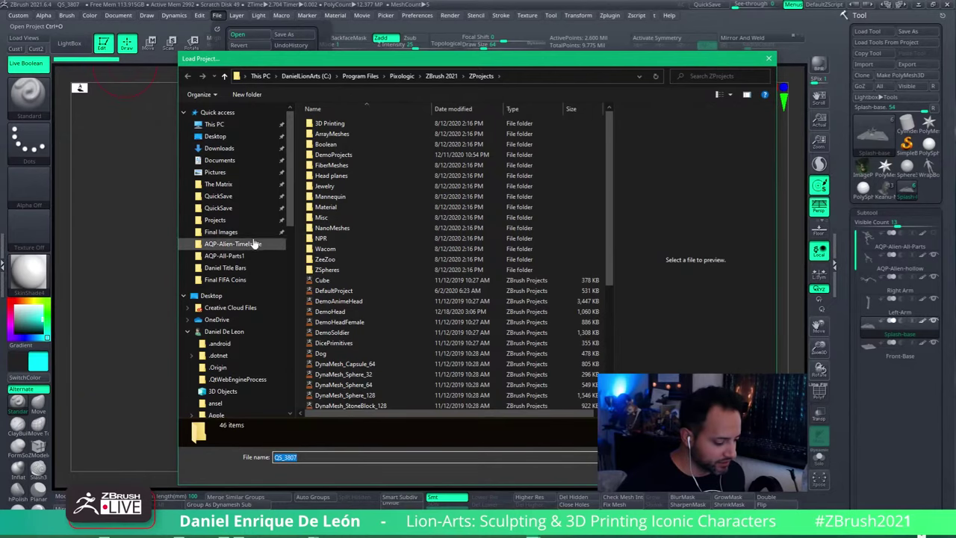
pyautogui.click(224, 184)
pyautogui.click(336, 123)
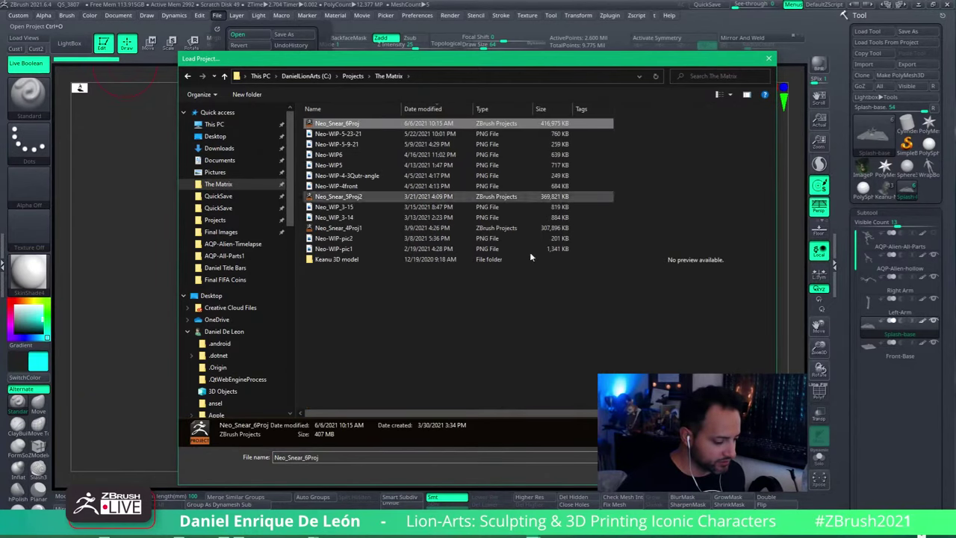
pyautogui.press('Return')
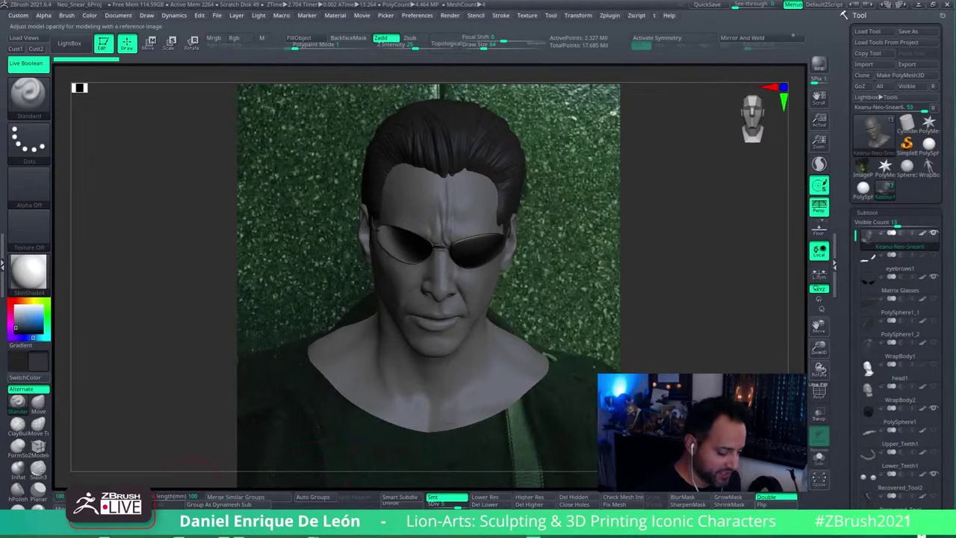
# - Raise See-through on the Neo sculpt and bring up the TheMatrix-LobbyKick-Neo-Side2.jpg reference photo
pyautogui.moveTo(738, 4); pyautogui.dragTo(754, 4)
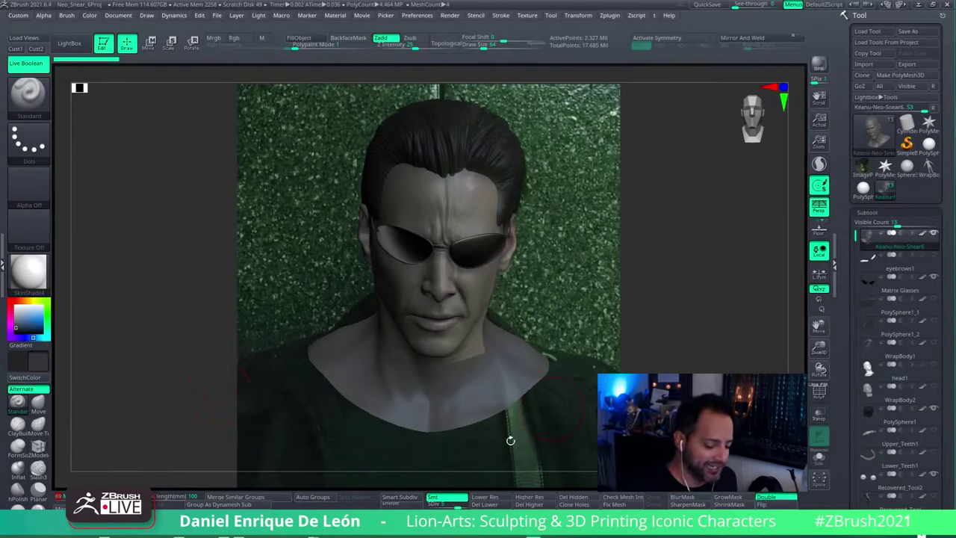
pyautogui.click(183, 534)
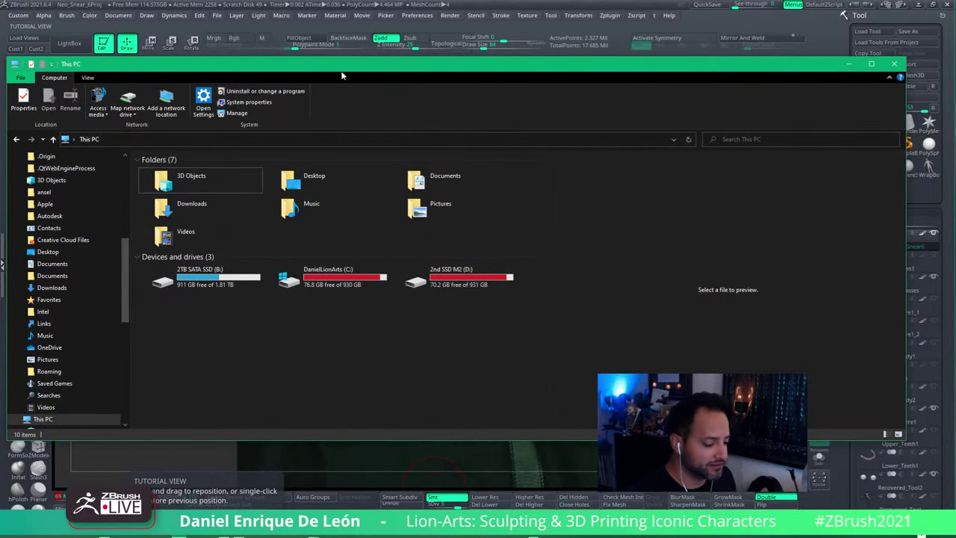
pyautogui.moveTo(276, 67)
pyautogui.mouseDown()
pyautogui.moveTo(792, 97)
pyautogui.moveTo(851, 118)
pyautogui.mouseUp()
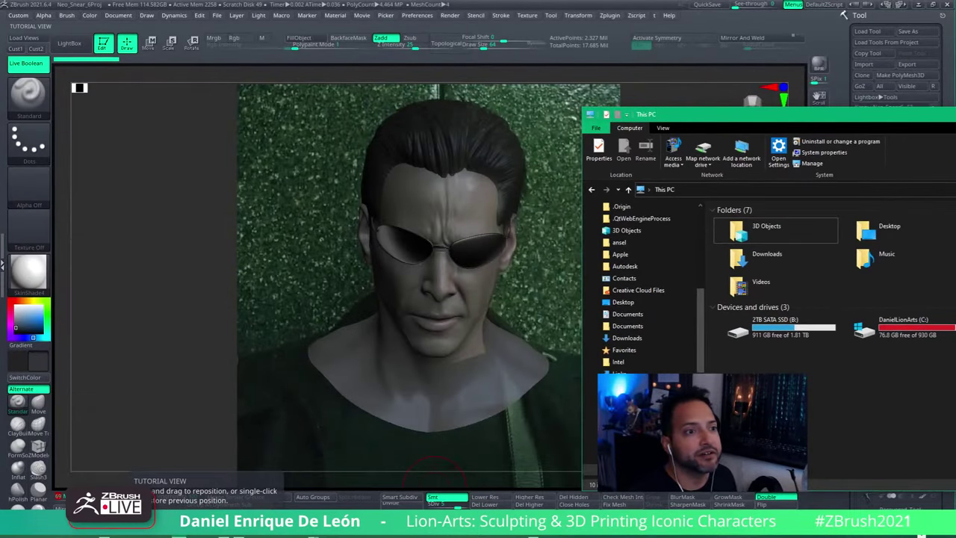
pyautogui.hotkey('alt', 'Tab')
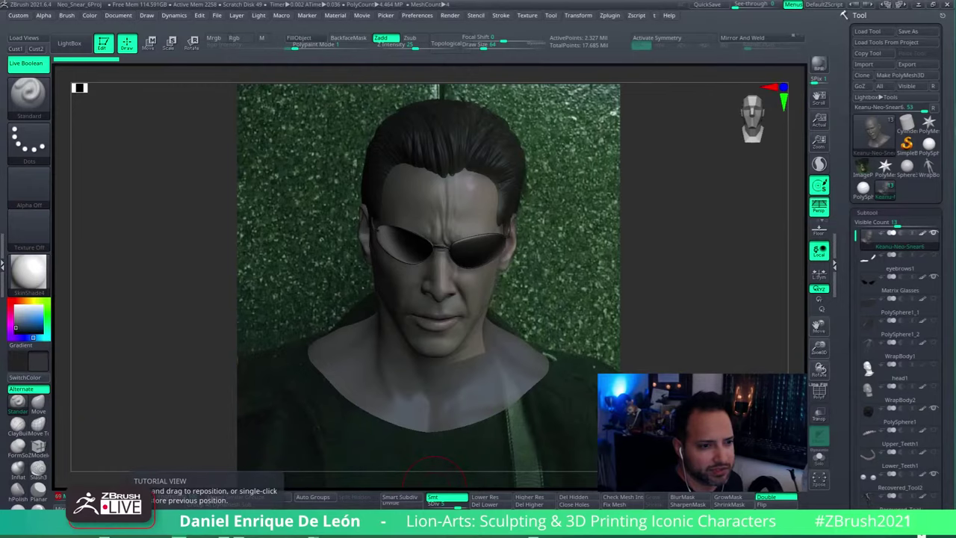
pyautogui.hotkey('alt', 'Tab')
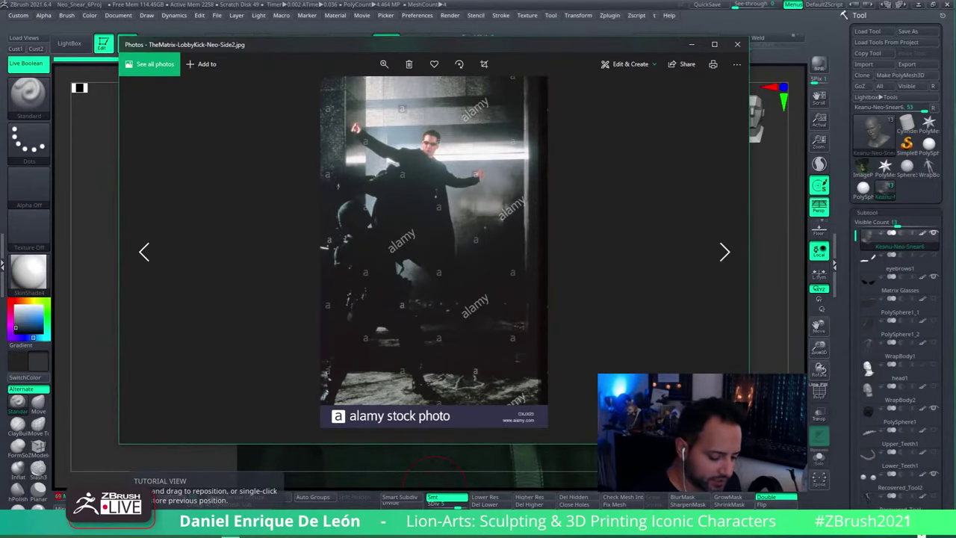
# - Move the Photos window up and right and narrow it beside the sculpt
pyautogui.scroll(3, 597, 136)
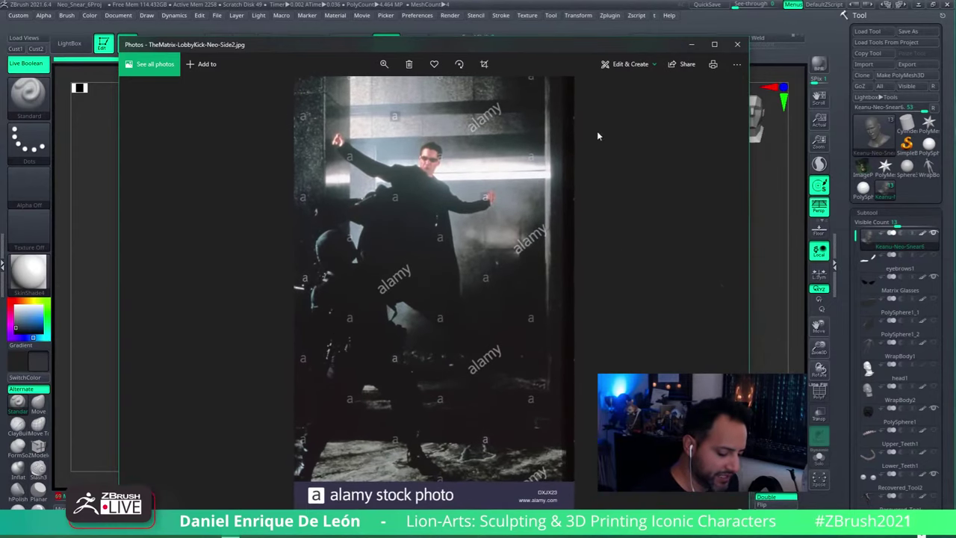
pyautogui.moveTo(599, 46); pyautogui.dragTo(740, 17)
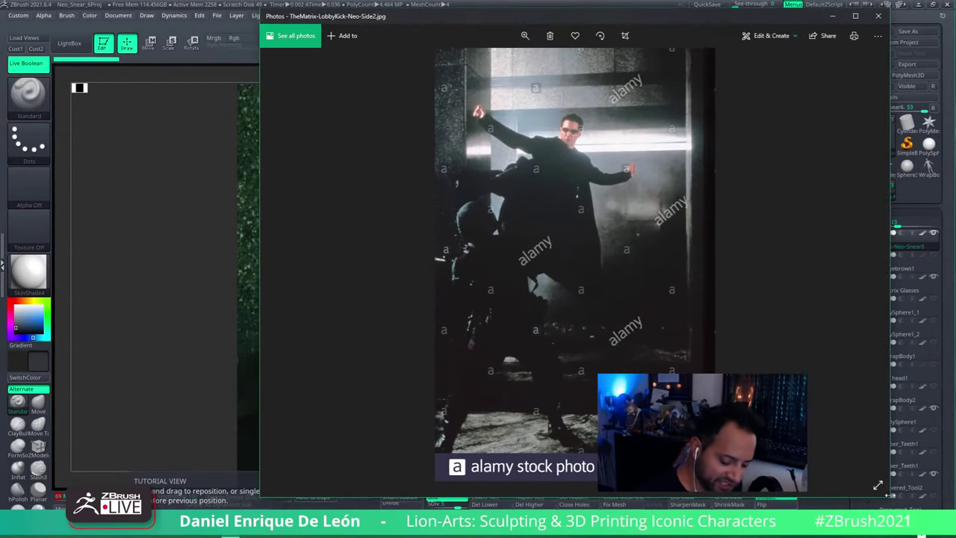
pyautogui.moveTo(878, 486); pyautogui.dragTo(750, 489)
pyautogui.moveTo(654, 16); pyautogui.dragTo(682, 7)
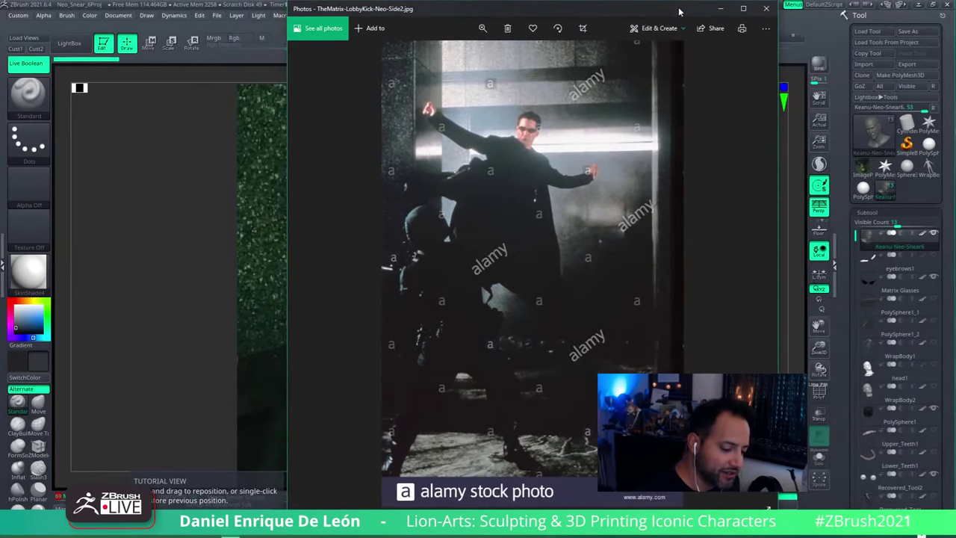
# - Zoom into the reference photo and pan to centre on Neo
pyautogui.click(483, 29)
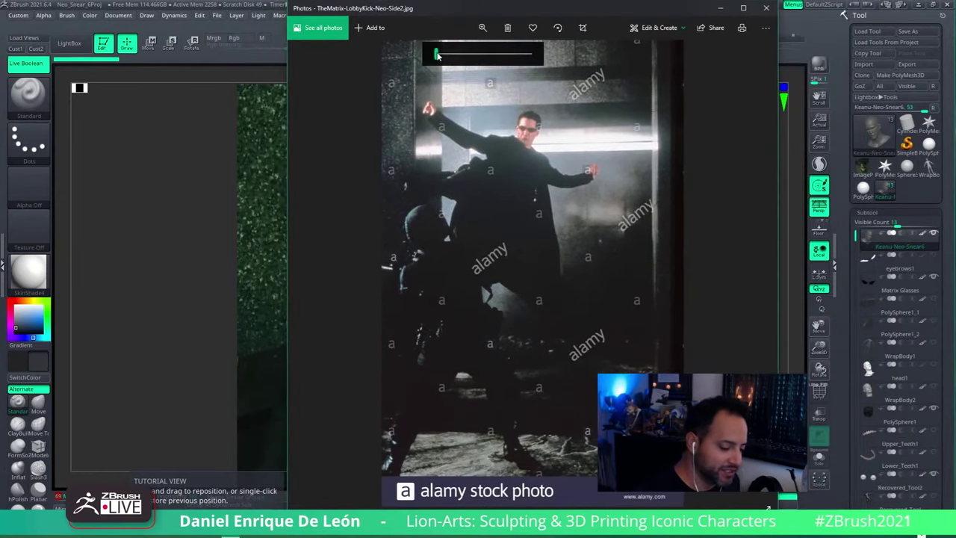
pyautogui.scroll(2, 439, 53)
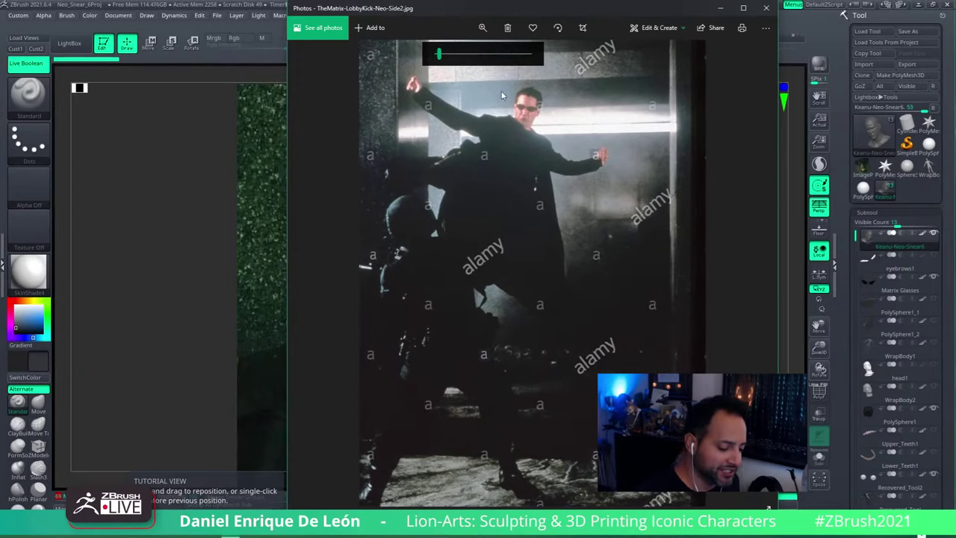
pyautogui.scroll(2, 441, 53)
pyautogui.moveTo(526, 115); pyautogui.dragTo(526, 201)
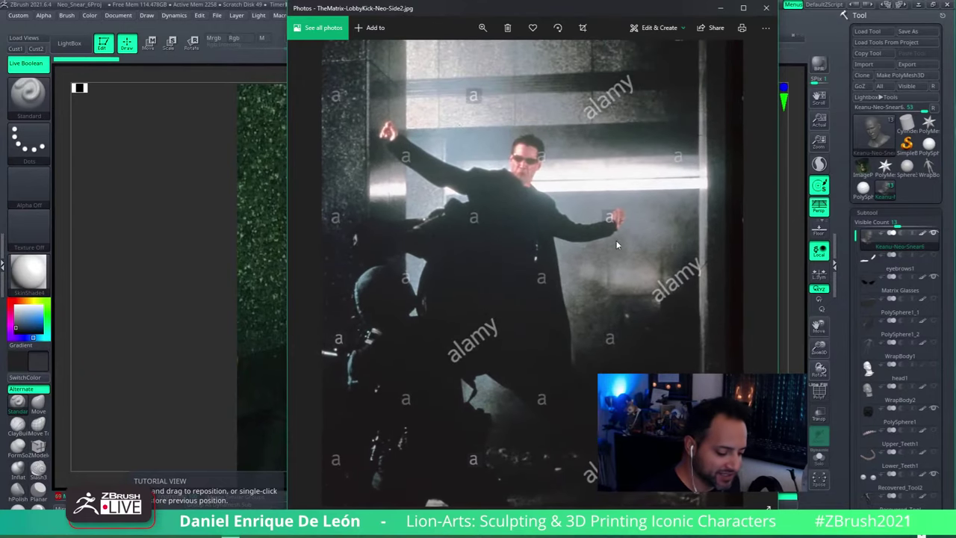
pyautogui.scroll(4, 522, 186)
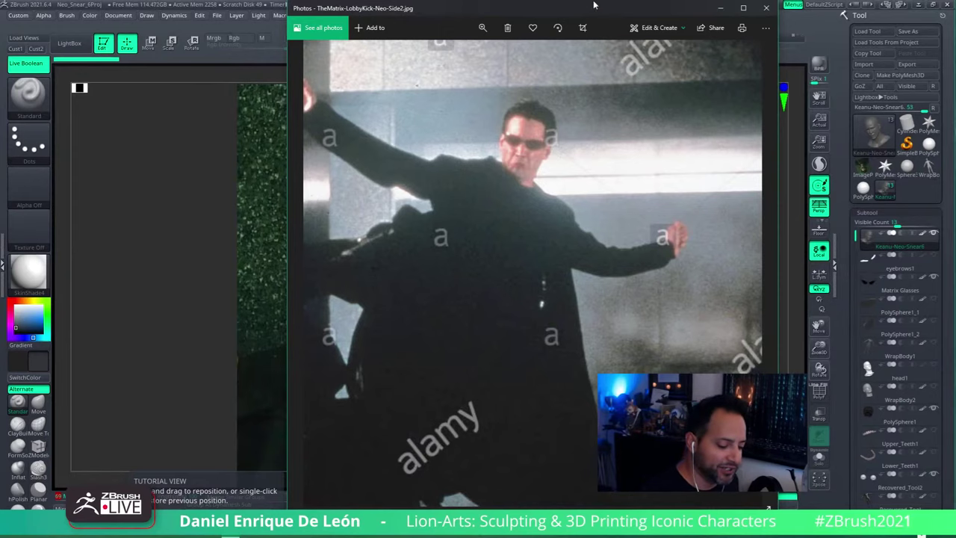
# - Shift the photo viewer right to uncover the sculpt and zoom back out to fit
pyautogui.moveTo(584, 9); pyautogui.dragTo(711, 12)
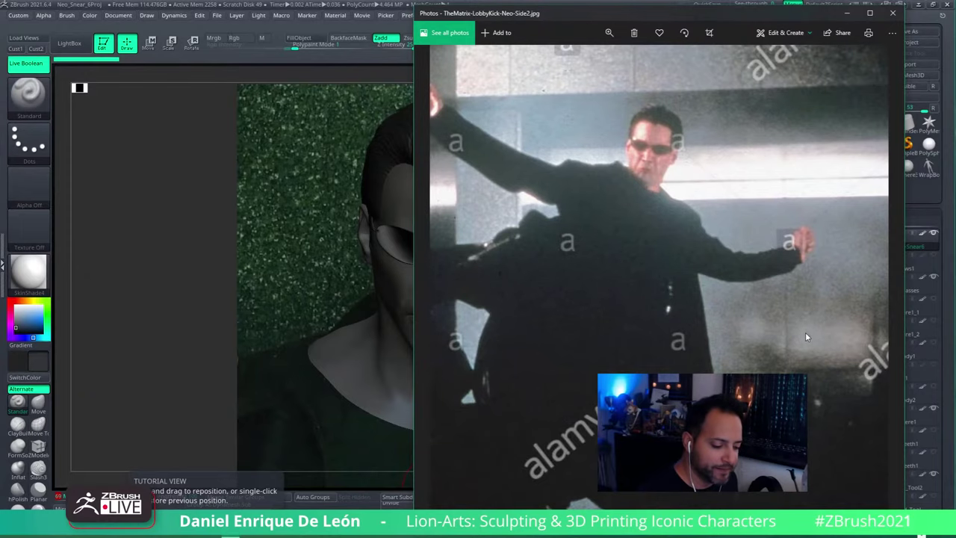
pyautogui.scroll(-1, 756, 299)
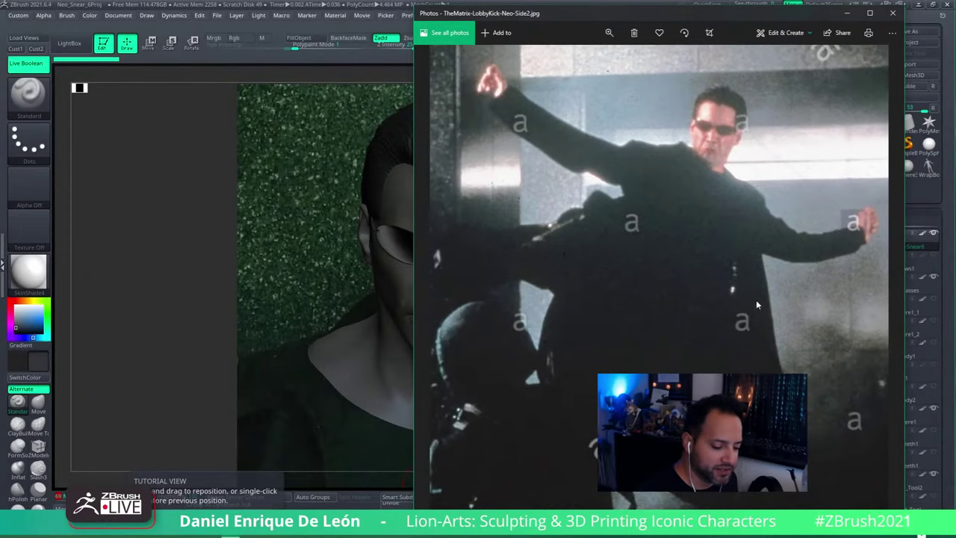
pyautogui.click(608, 32)
pyautogui.moveTo(598, 59); pyautogui.dragTo(563, 67)
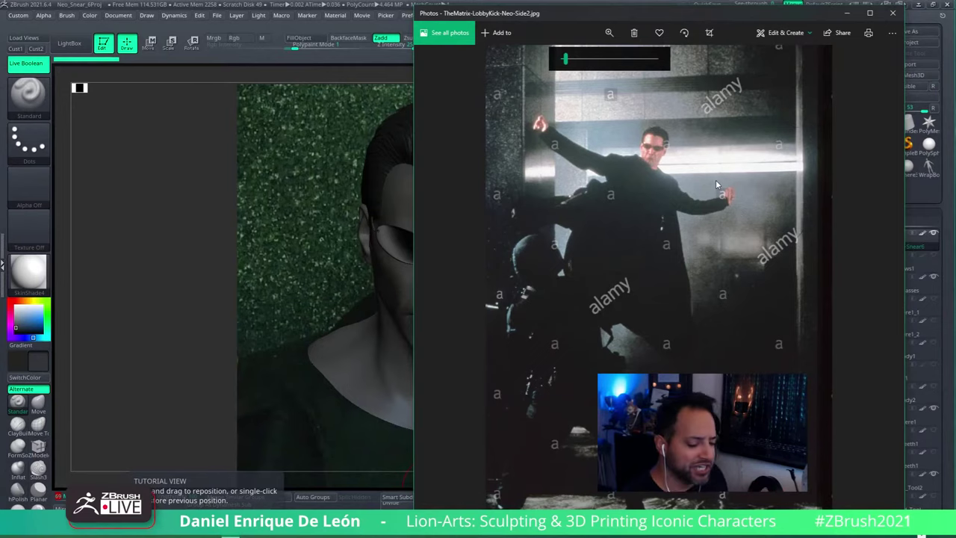
# - Minimize Photos, set See-through to 23, and show the eyebrows1 subtool
pyautogui.click(847, 14)
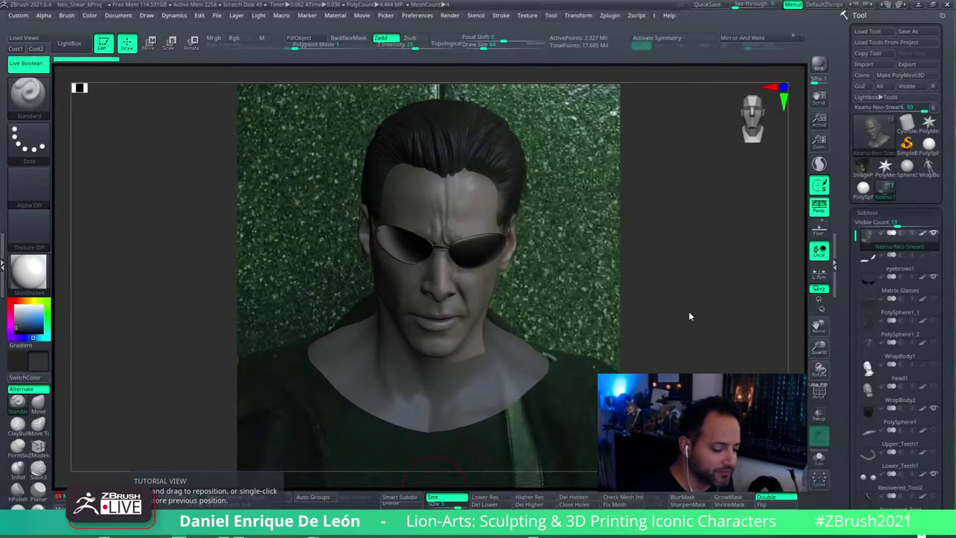
pyautogui.moveTo(735, 6)
pyautogui.mouseDown()
pyautogui.moveTo(744, 4)
pyautogui.moveTo(734, 5)
pyautogui.mouseUp()
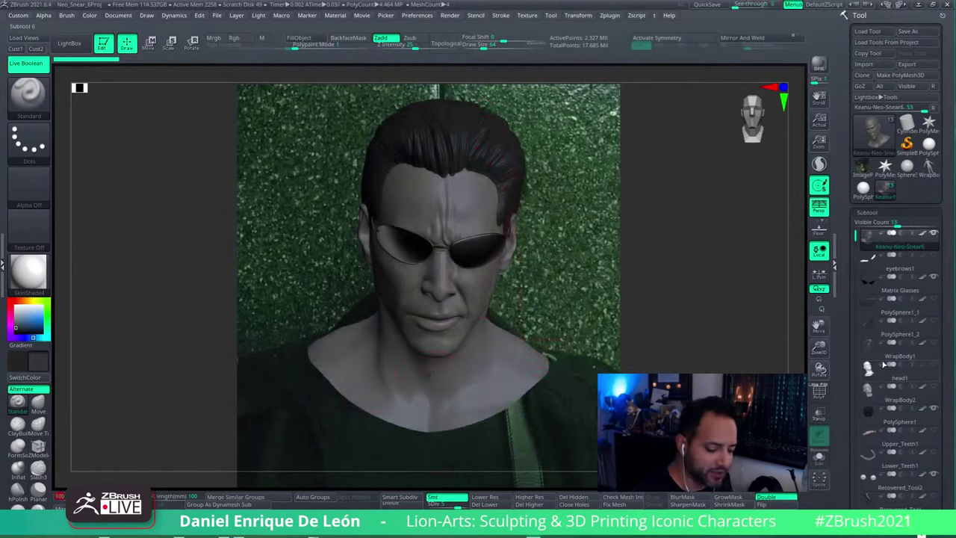
pyautogui.click(932, 256)
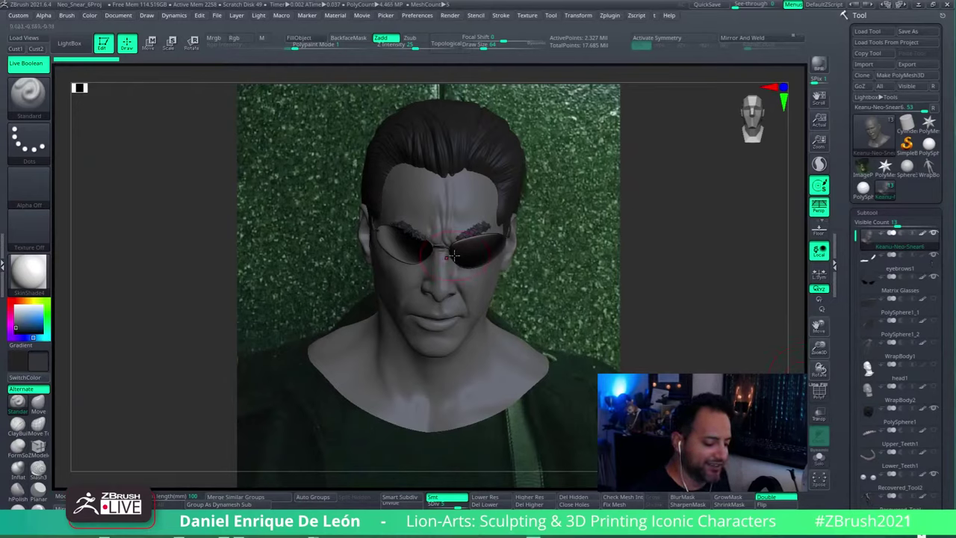
# - Switch to Move with a reset gizmo, enable X symmetry, and rotate to match the reference
pyautogui.click(150, 41)
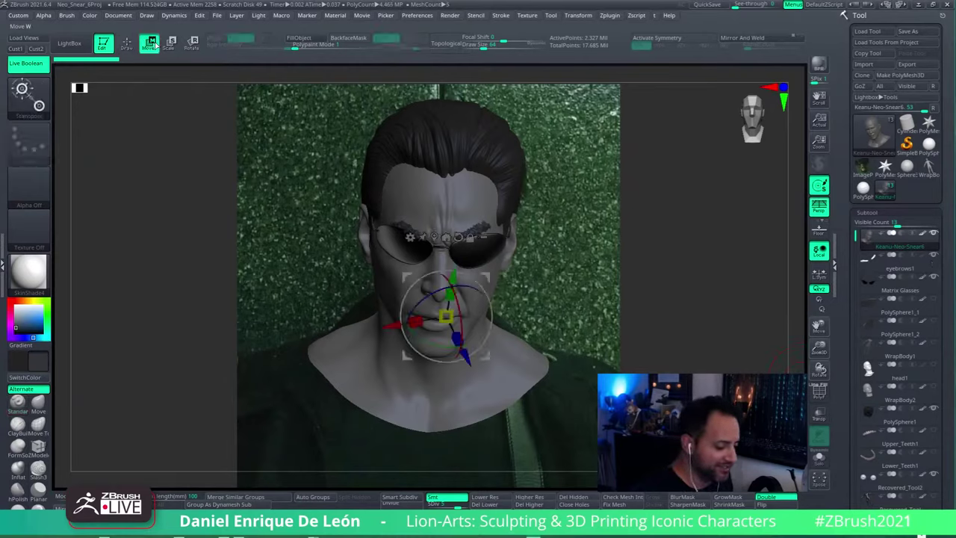
pyautogui.click(458, 237)
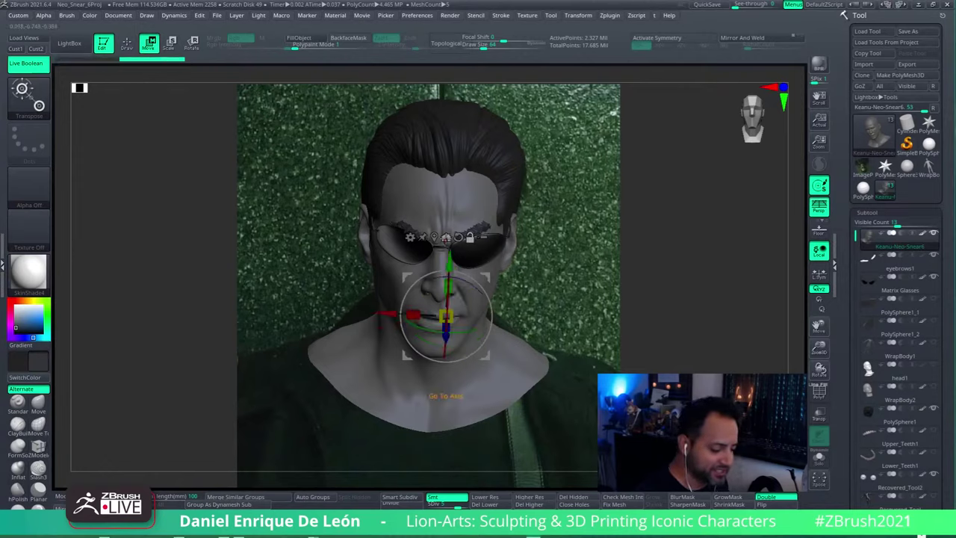
pyautogui.click(434, 270)
pyautogui.press('x')
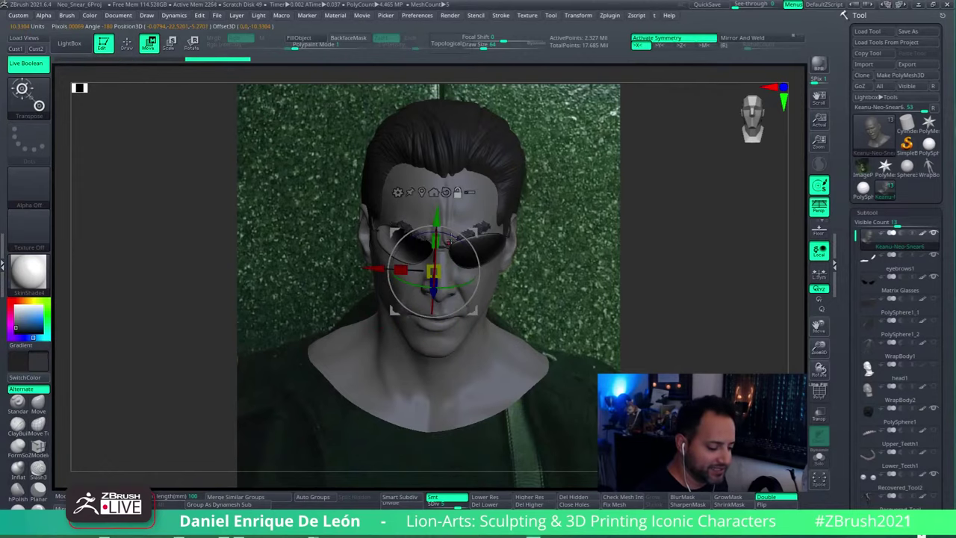
pyautogui.click(660, 39)
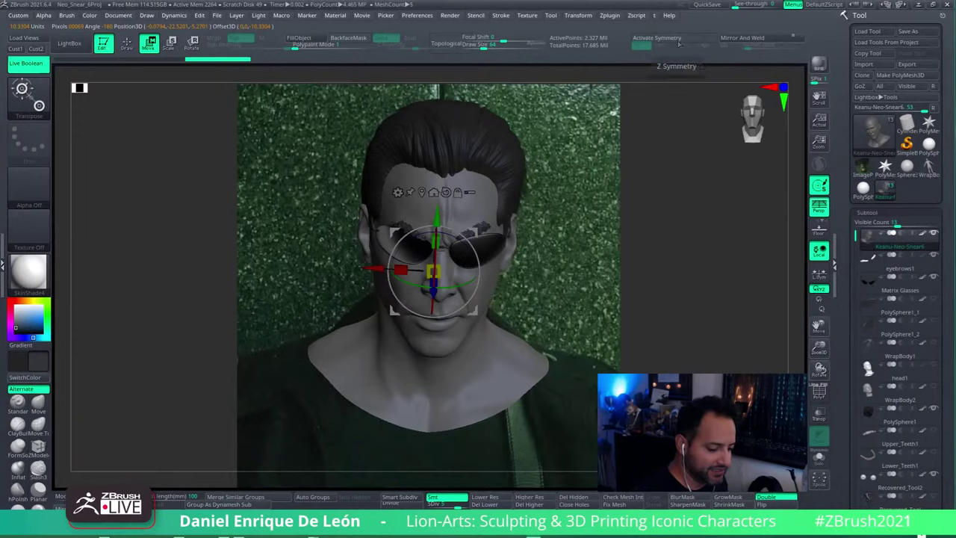
pyautogui.press('x')
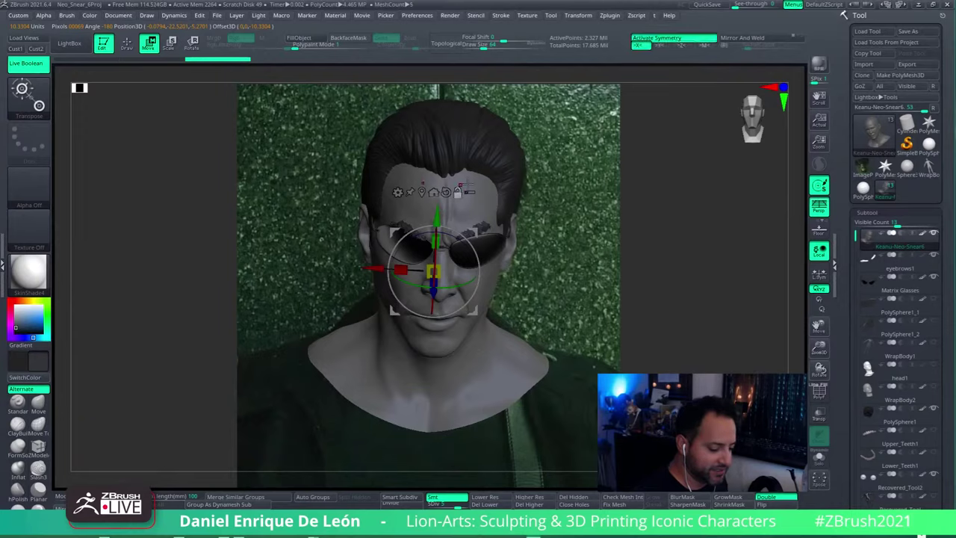
pyautogui.moveTo(448, 283); pyautogui.dragTo(452, 326)
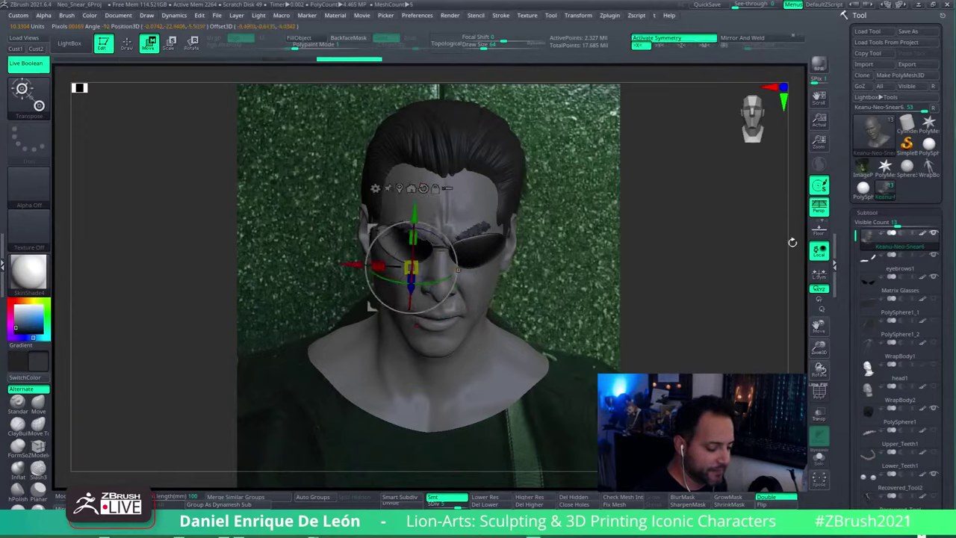
# - Make head1 the active subtool in the Subtool list
pyautogui.click(885, 262)
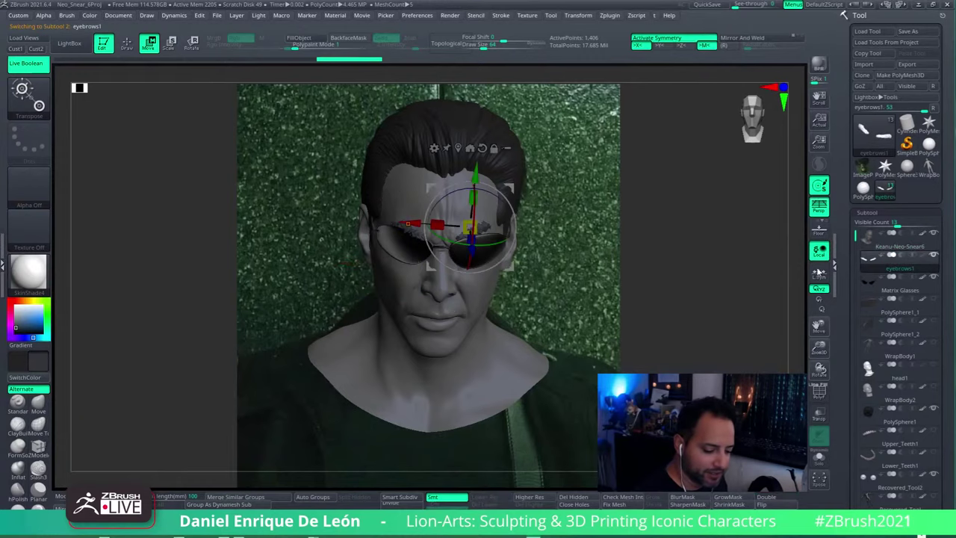
pyautogui.click(867, 237)
pyautogui.click(872, 267)
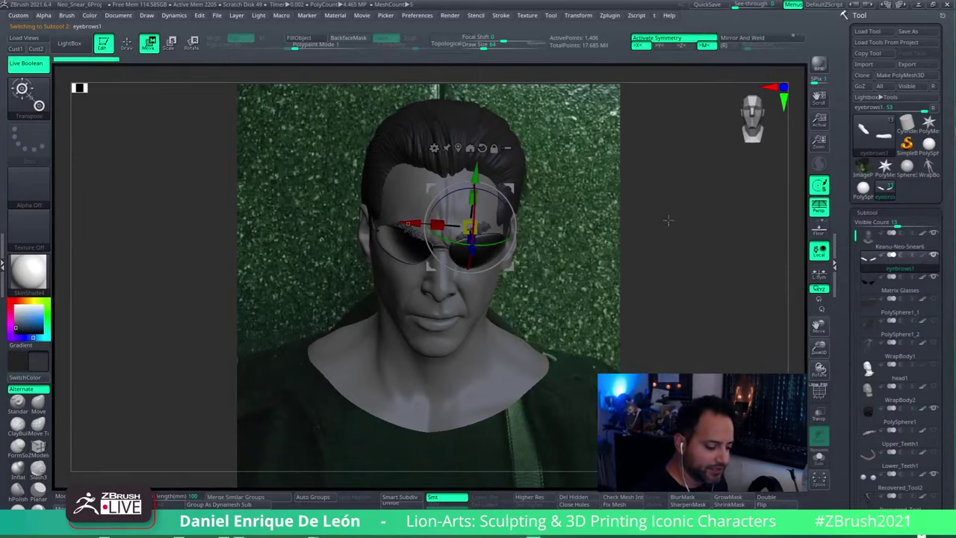
pyautogui.click(866, 365)
# - Solo head1 in light grey and rotate it from profile back to front beside the reference
pyautogui.click(124, 46)
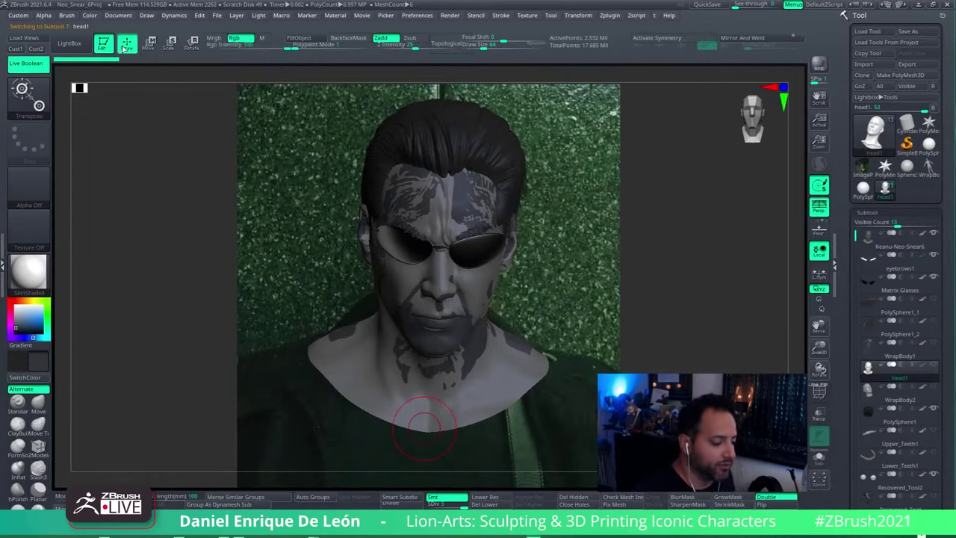
pyautogui.click(819, 457)
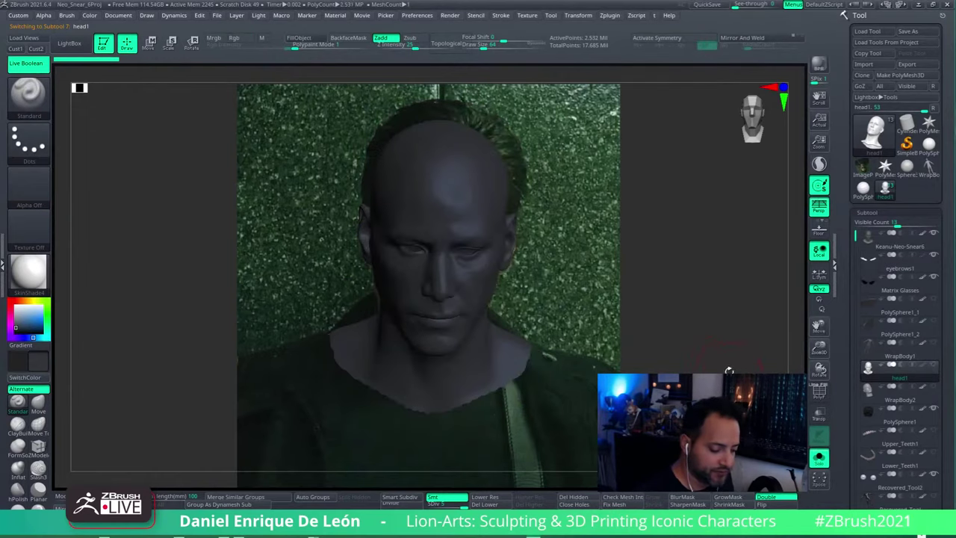
pyautogui.moveTo(728, 370); pyautogui.dragTo(486, 380)
pyautogui.click(38, 361)
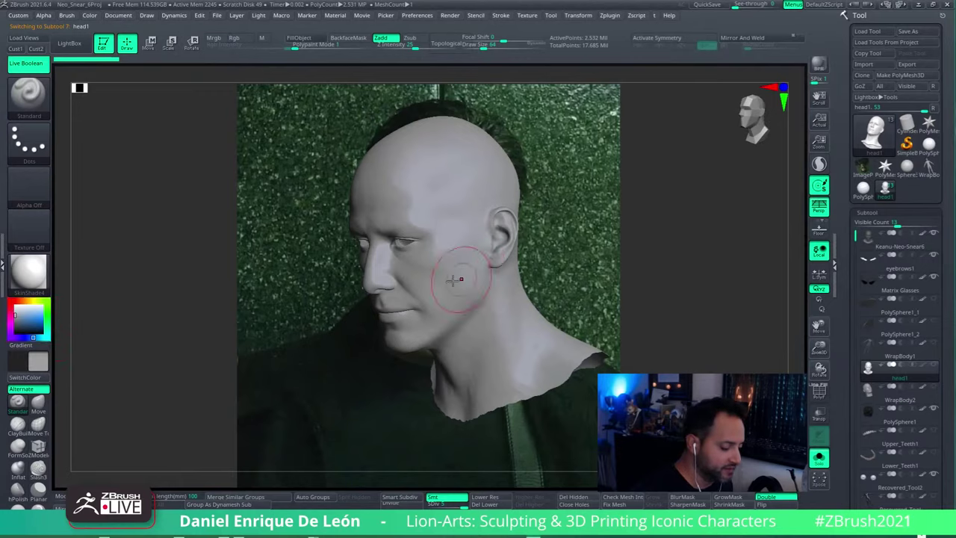
pyautogui.moveTo(453, 280); pyautogui.dragTo(721, 337, button='right')
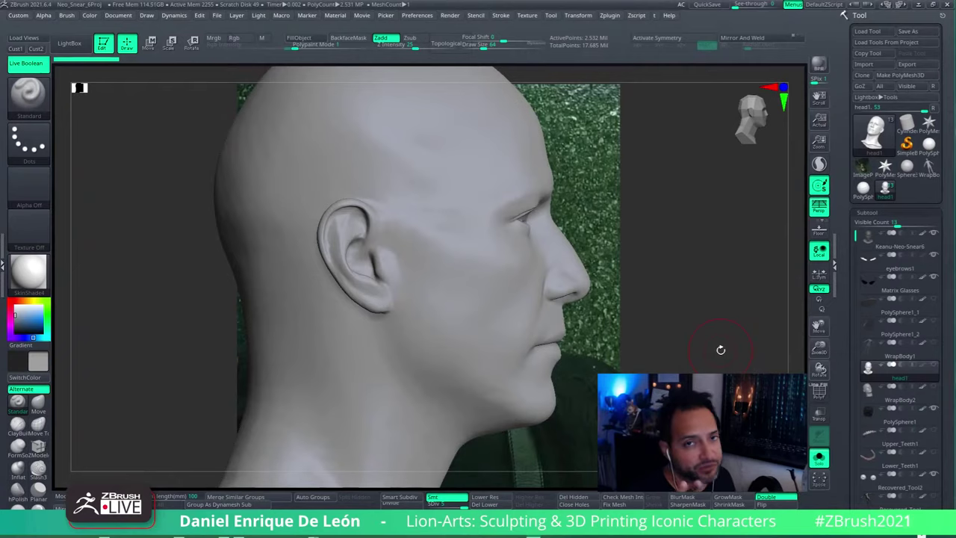
pyautogui.moveTo(710, 306)
pyautogui.mouseDown()
pyautogui.moveTo(672, 316)
pyautogui.moveTo(605, 302)
pyautogui.moveTo(555, 335)
pyautogui.moveTo(590, 314)
pyautogui.moveTo(656, 333)
pyautogui.moveTo(628, 267)
pyautogui.moveTo(640, 311)
pyautogui.moveTo(583, 326)
pyautogui.moveTo(597, 329)
pyautogui.moveTo(560, 365)
pyautogui.moveTo(594, 345)
pyautogui.moveTo(619, 305)
pyautogui.moveTo(727, 318)
pyautogui.moveTo(681, 316)
pyautogui.mouseUp()
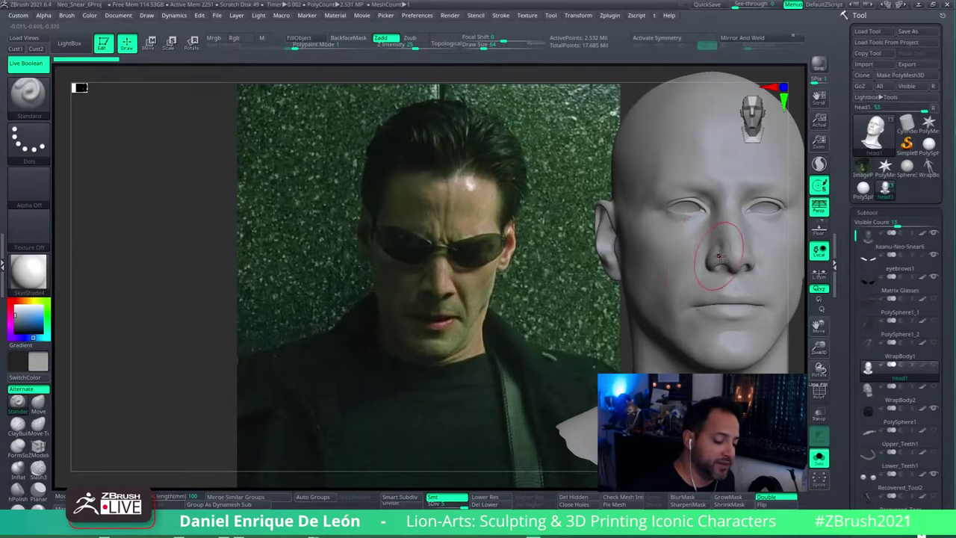
pyautogui.moveTo(694, 257); pyautogui.dragTo(684, 301, button='right')
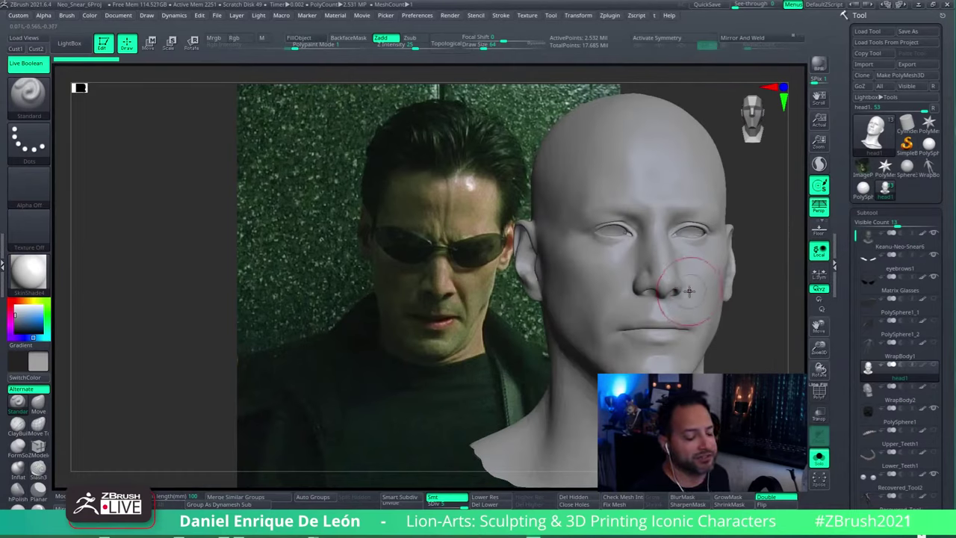
pyautogui.moveTo(689, 291)
pyautogui.mouseDown(button='right')
pyautogui.moveTo(664, 295)
pyautogui.moveTo(687, 276)
pyautogui.mouseUp(button='right')
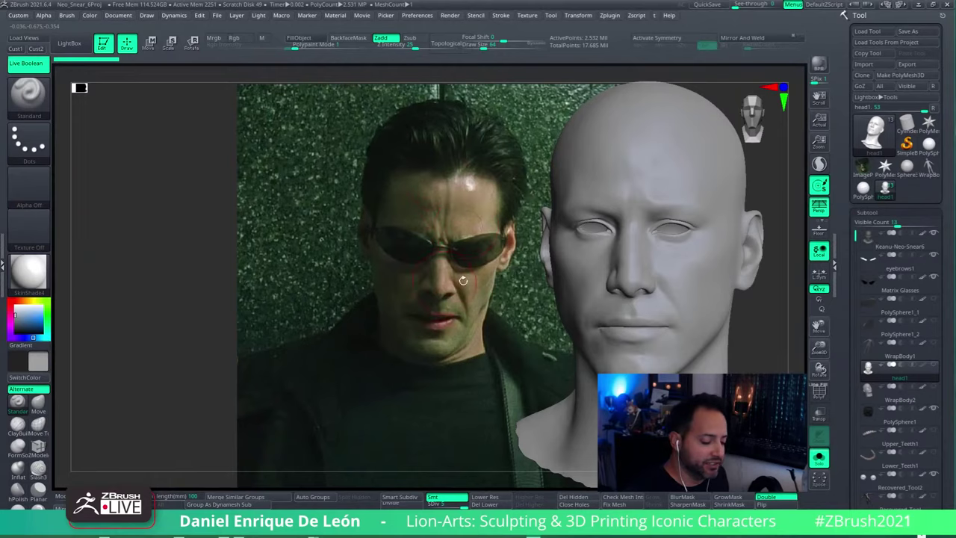
pyautogui.keyDown('alt'); pyautogui.moveTo(694, 263); pyautogui.dragTo(650, 259, button='right'); pyautogui.keyUp('alt')
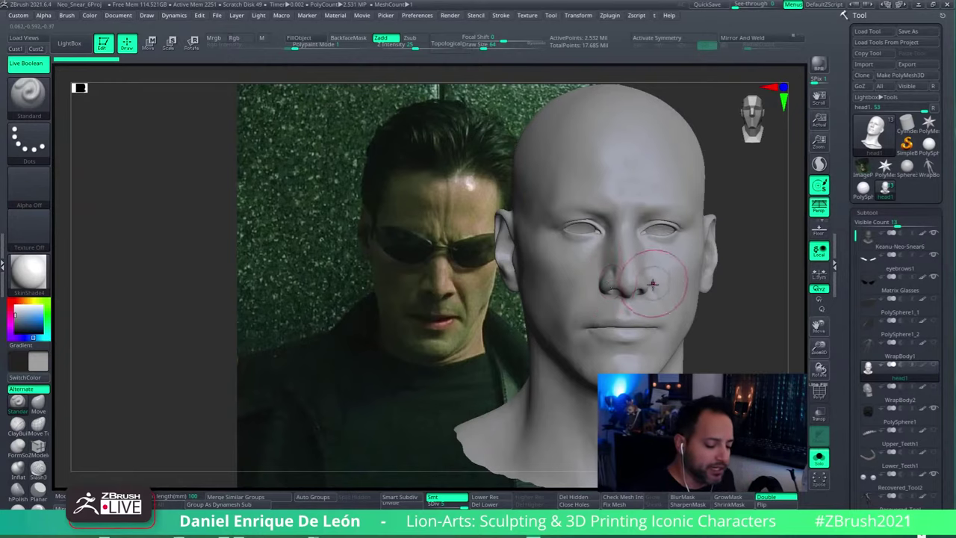
pyautogui.moveTo(682, 284); pyautogui.dragTo(640, 277, button='right')
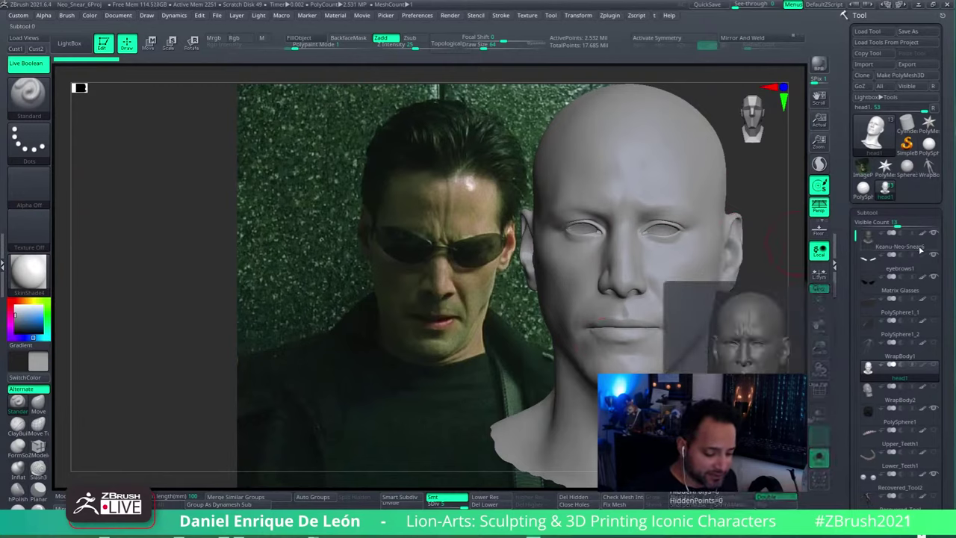
# - Select Keanu-Neo-Snear6, turn off Solo to show all subtools, and enable polyframe
pyautogui.click(865, 244)
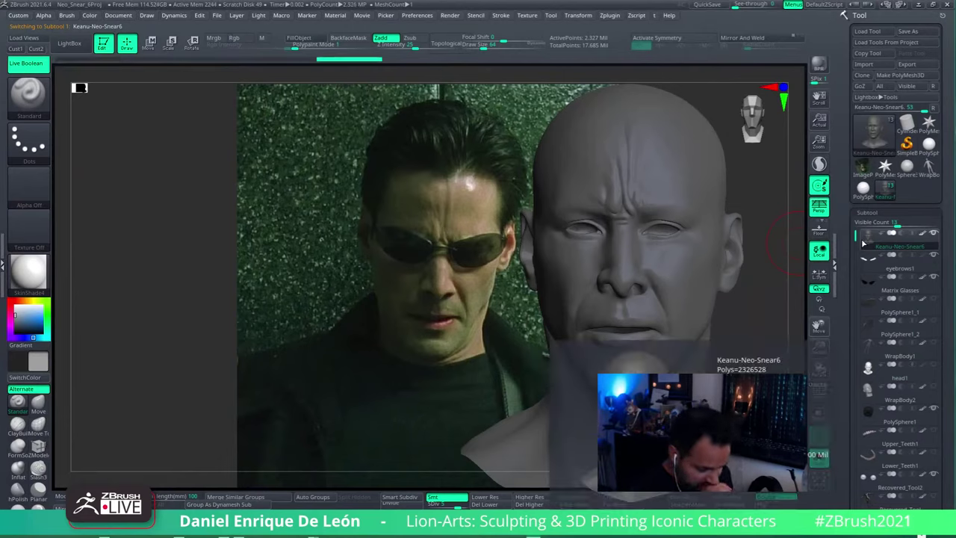
pyautogui.click(932, 366)
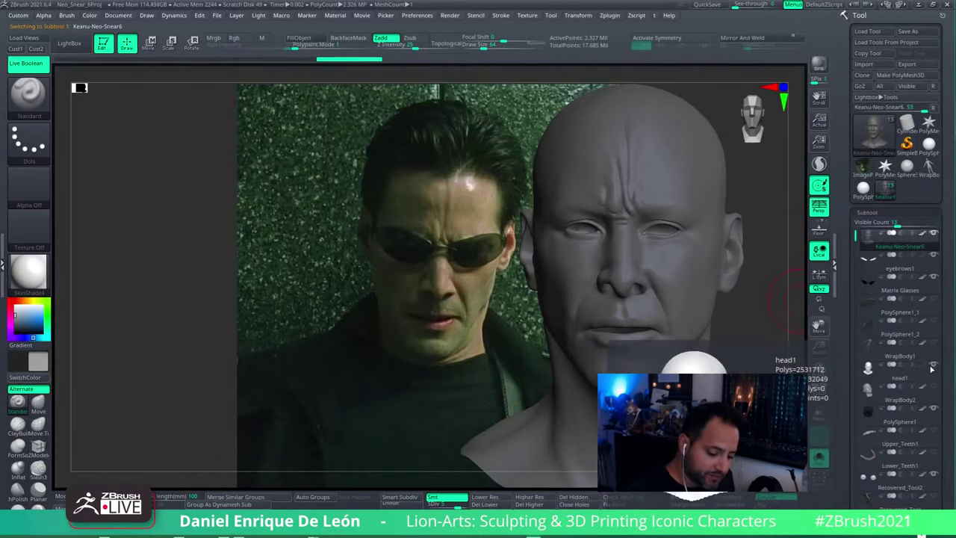
pyautogui.click(819, 457)
pyautogui.moveTo(715, 323); pyautogui.dragTo(689, 321, button='right')
pyautogui.click(819, 393)
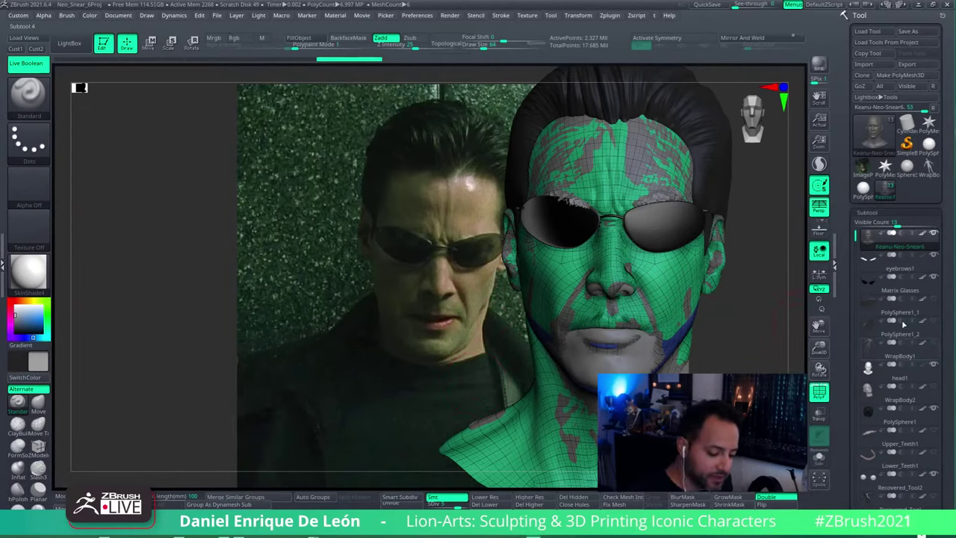
# - Hide WrapBody1 and the overlapping patch subtool, then zoom in on the eyes
pyautogui.click(933, 365)
pyautogui.click(935, 366)
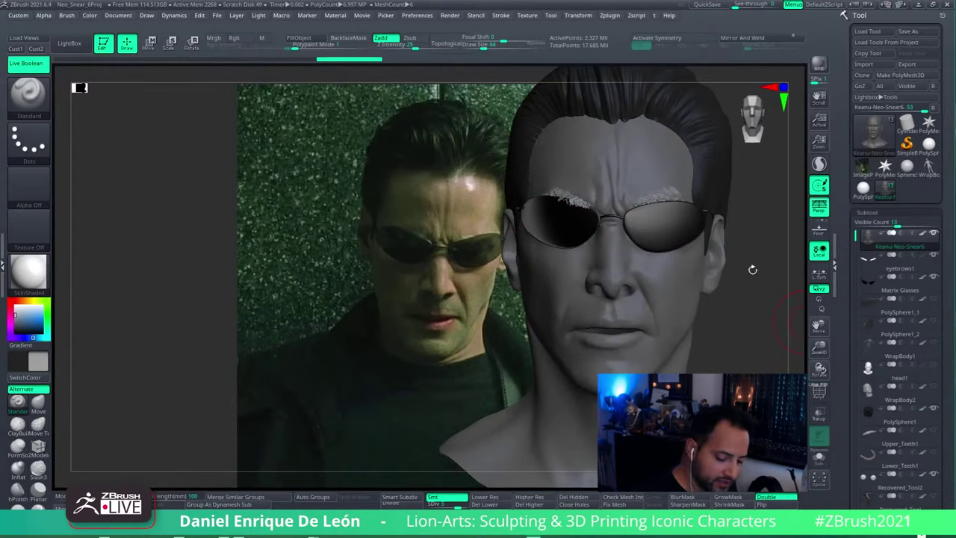
pyautogui.moveTo(664, 271); pyautogui.dragTo(672, 231, button='right')
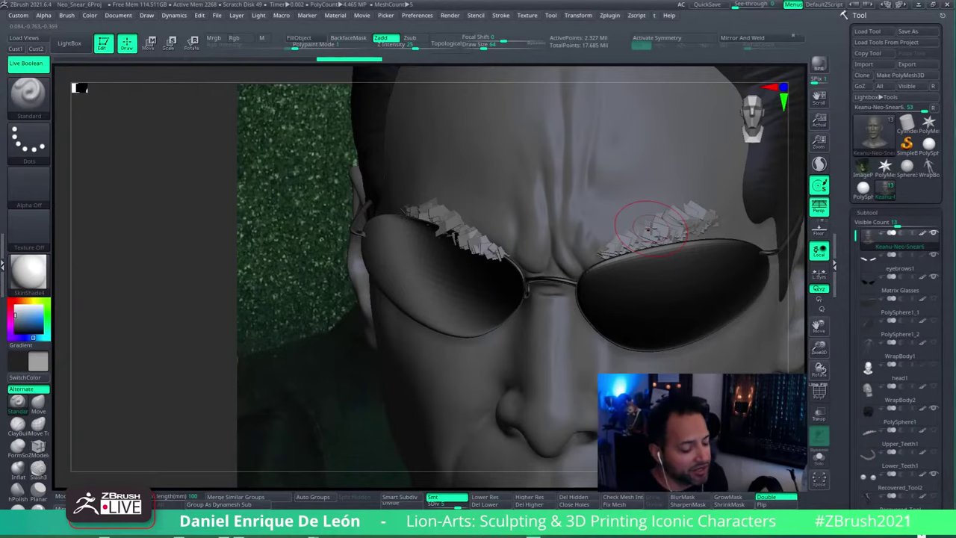
# - Hide the Matrix Glasses, orbit the head to a front view, and switch to Move mode
pyautogui.moveTo(657, 232)
pyautogui.mouseDown(button='right')
pyautogui.moveTo(739, 237)
pyautogui.moveTo(694, 232)
pyautogui.moveTo(725, 222)
pyautogui.mouseUp(button='right')
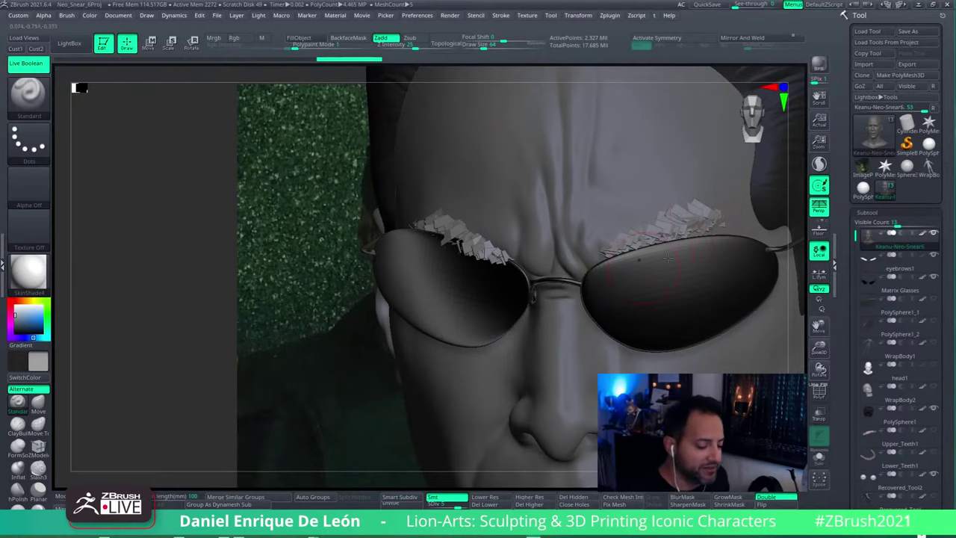
pyautogui.moveTo(501, 285); pyautogui.dragTo(682, 315, button='right')
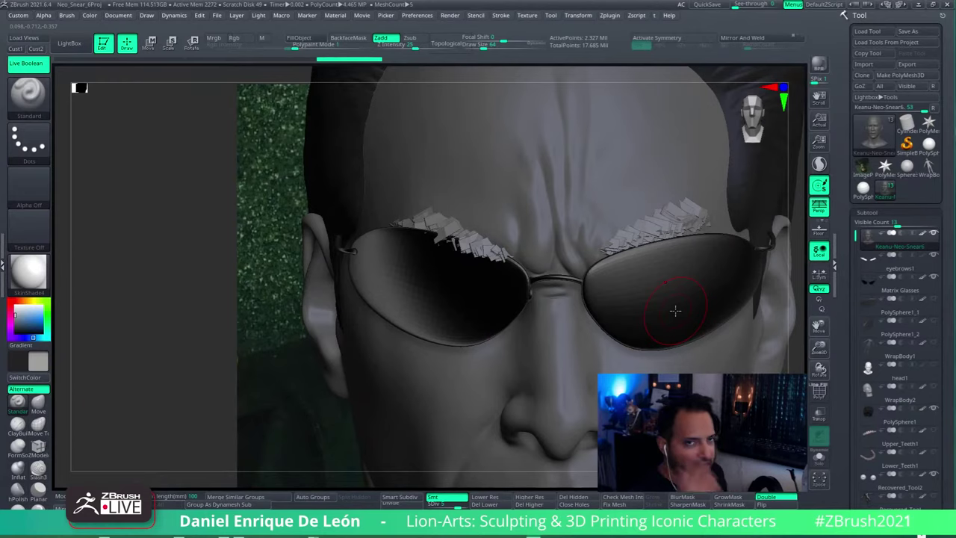
pyautogui.moveTo(660, 239); pyautogui.dragTo(662, 262, button='right')
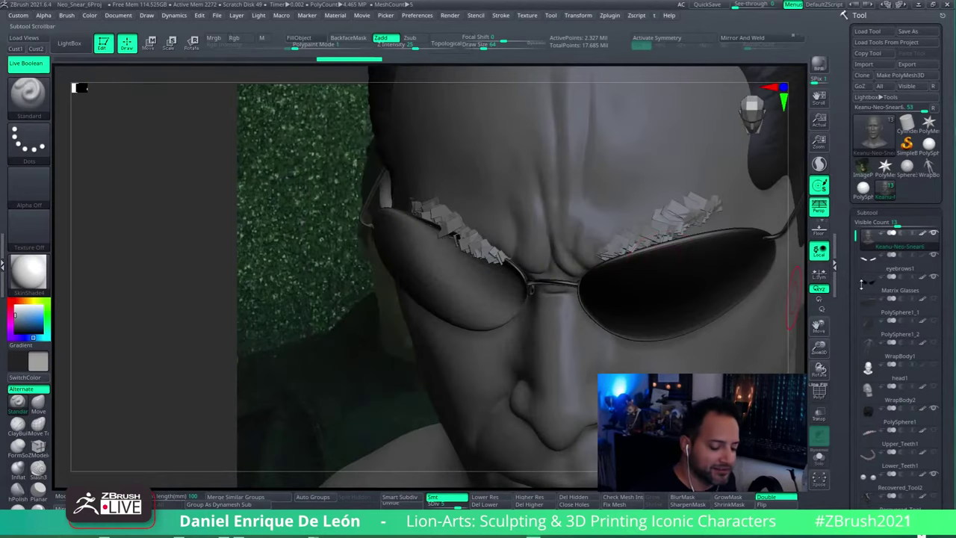
pyautogui.click(933, 277)
pyautogui.click(932, 255)
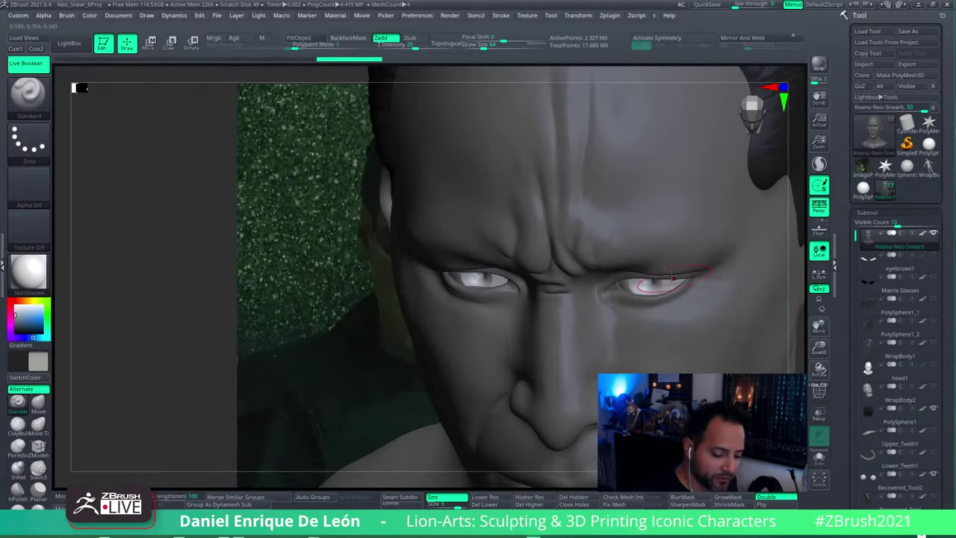
pyautogui.click(933, 256)
pyautogui.moveTo(683, 263); pyautogui.dragTo(689, 243, button='right')
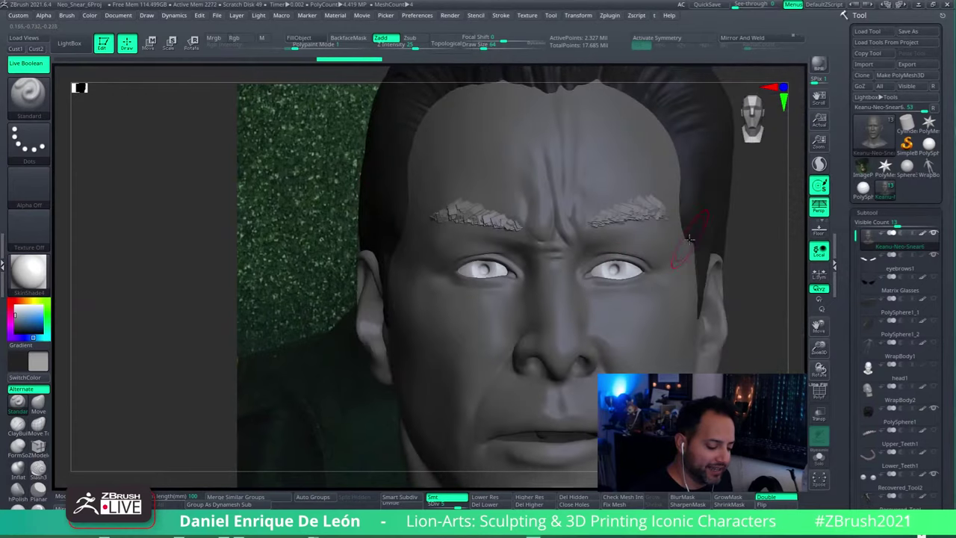
pyautogui.click(150, 43)
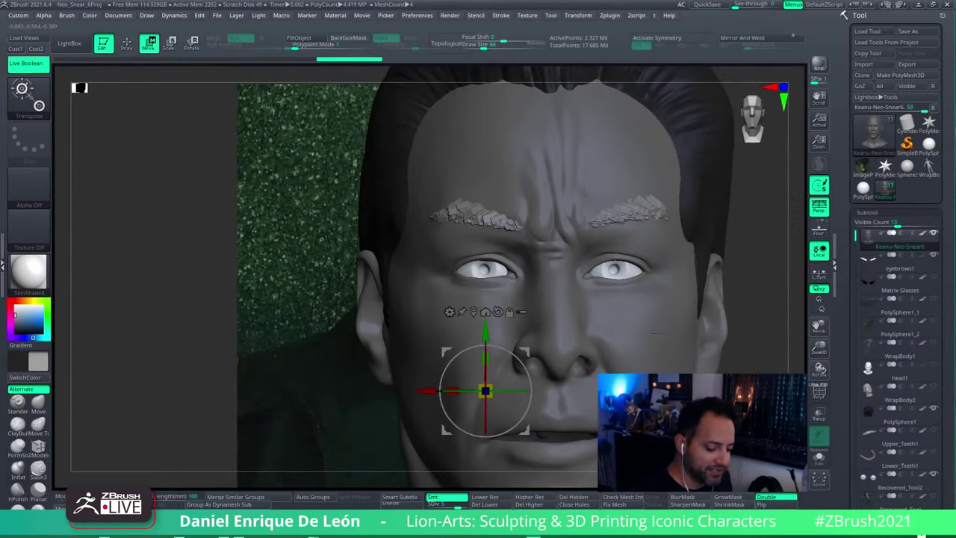
# - Select eyebrows1 and move both eyebrows lower on the forehead
pyautogui.click(899, 267)
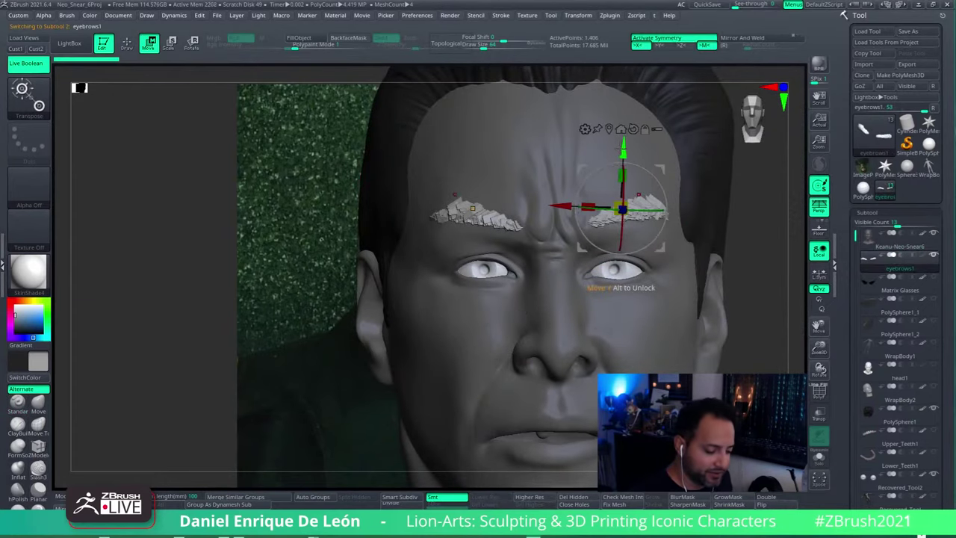
pyautogui.moveTo(622, 152); pyautogui.dragTo(622, 166)
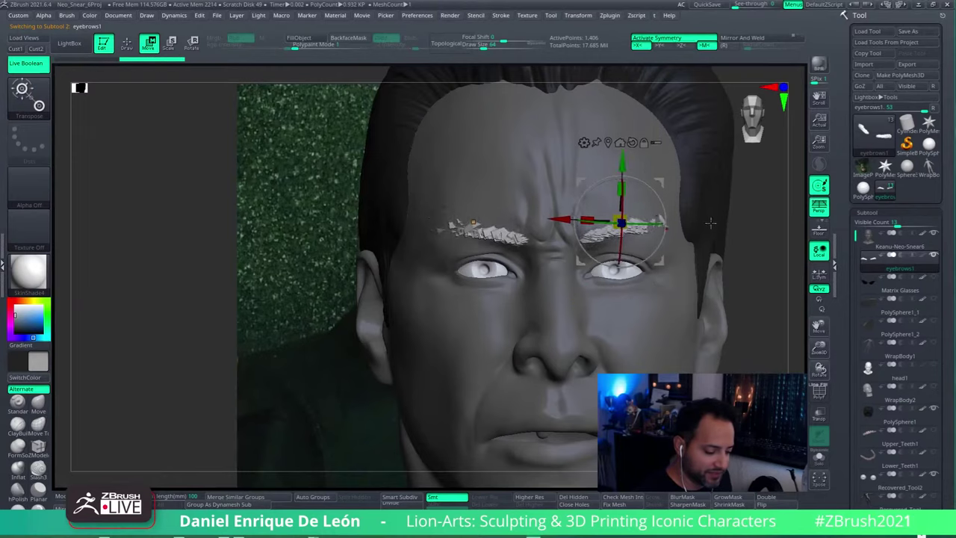
pyautogui.moveTo(710, 222); pyautogui.dragTo(631, 250)
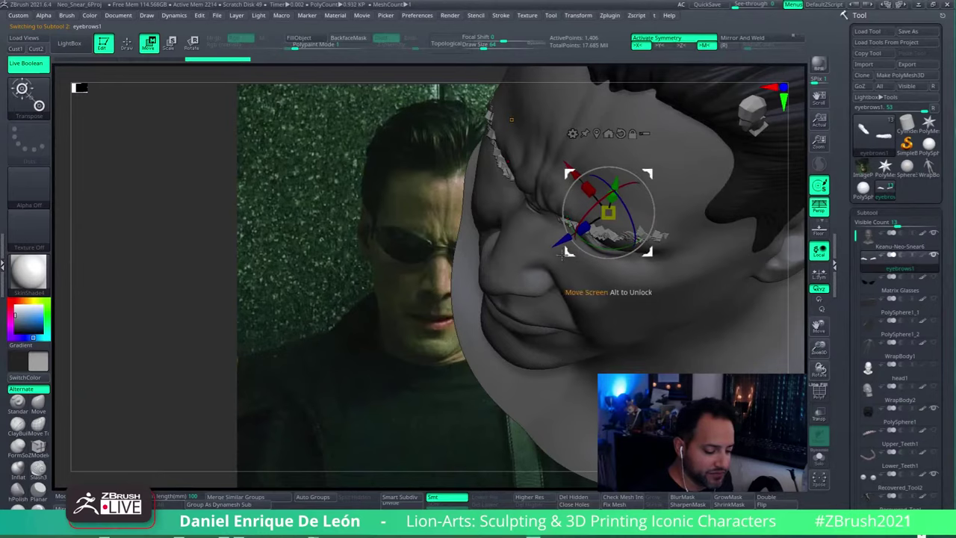
pyautogui.moveTo(566, 254); pyautogui.dragTo(637, 207)
# - Scale the eyebrows taller along Y and orbit to compare with the reference
pyautogui.keyDown('alt'); pyautogui.click(634, 198); pyautogui.keyUp('alt')
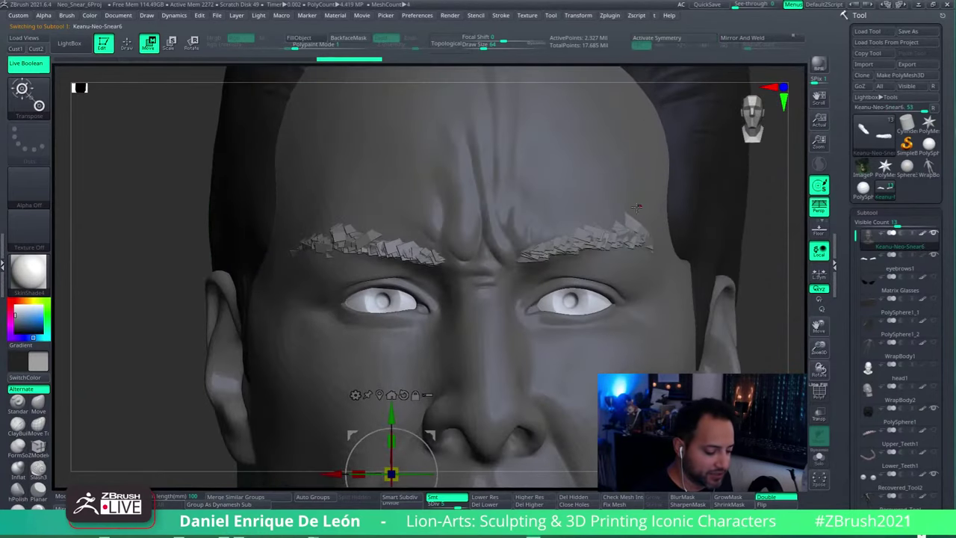
pyautogui.keyDown('alt'); pyautogui.click(589, 235); pyautogui.keyUp('alt')
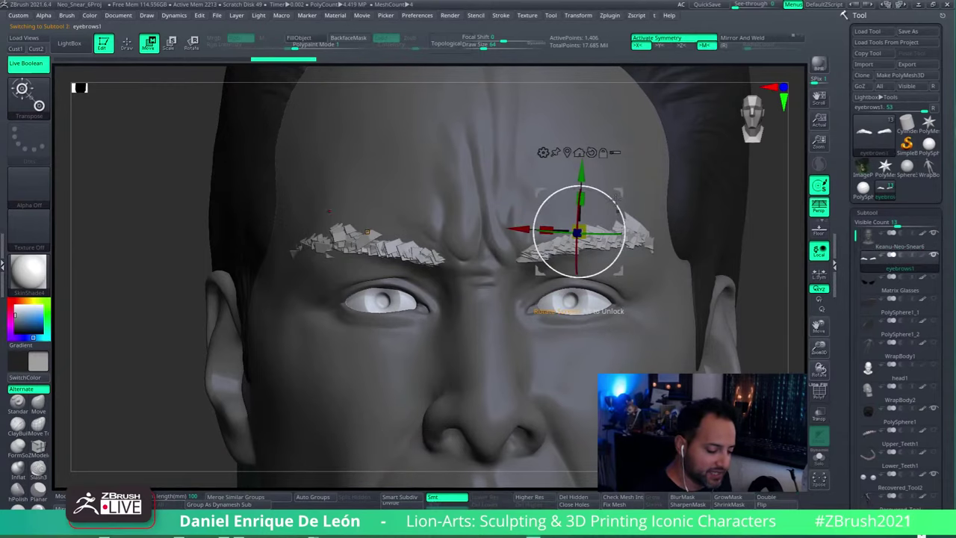
pyautogui.moveTo(580, 198); pyautogui.dragTo(584, 180)
pyautogui.moveTo(719, 239); pyautogui.dragTo(590, 224)
pyautogui.moveTo(642, 247); pyautogui.dragTo(595, 180)
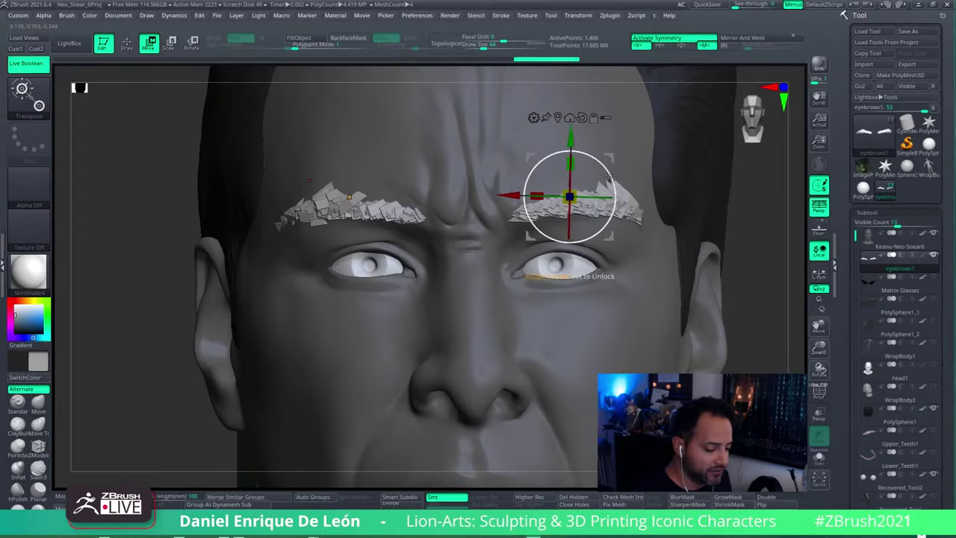
pyautogui.moveTo(612, 176); pyautogui.dragTo(501, 240)
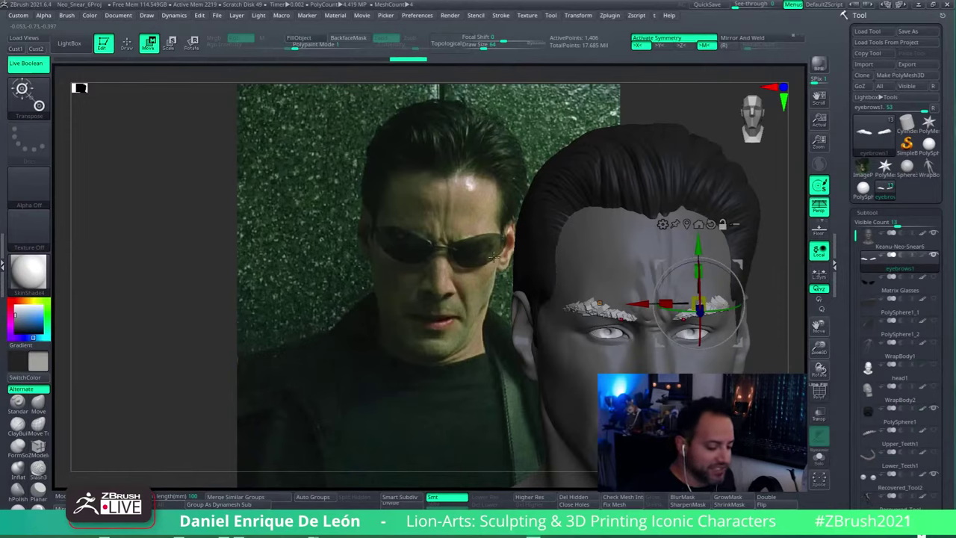
# - Orbit to check eyebrows1 from several angles, then switch back to Draw mode
pyautogui.moveTo(493, 254); pyautogui.dragTo(494, 260)
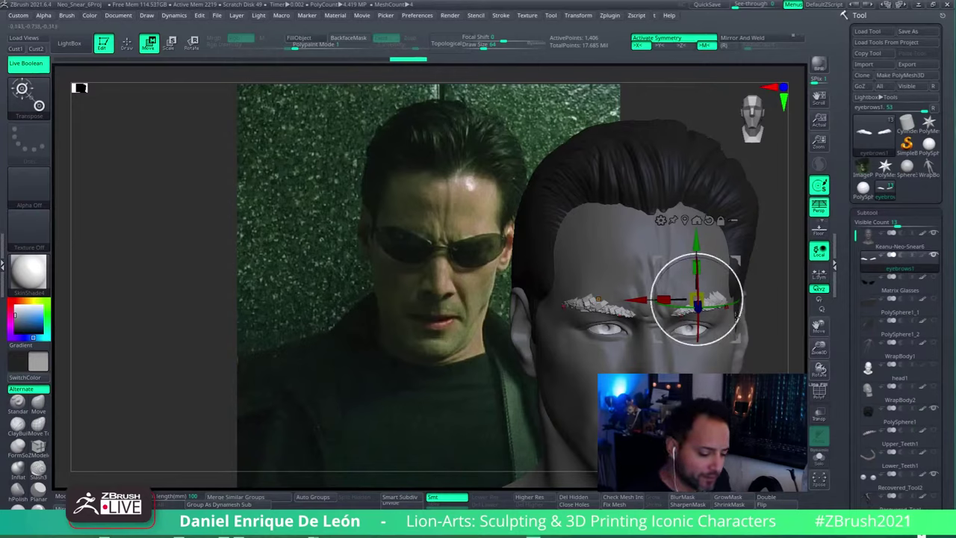
pyautogui.moveTo(760, 305); pyautogui.dragTo(731, 227)
pyautogui.keyDown('alt'); pyautogui.click(717, 227); pyautogui.keyUp('alt')
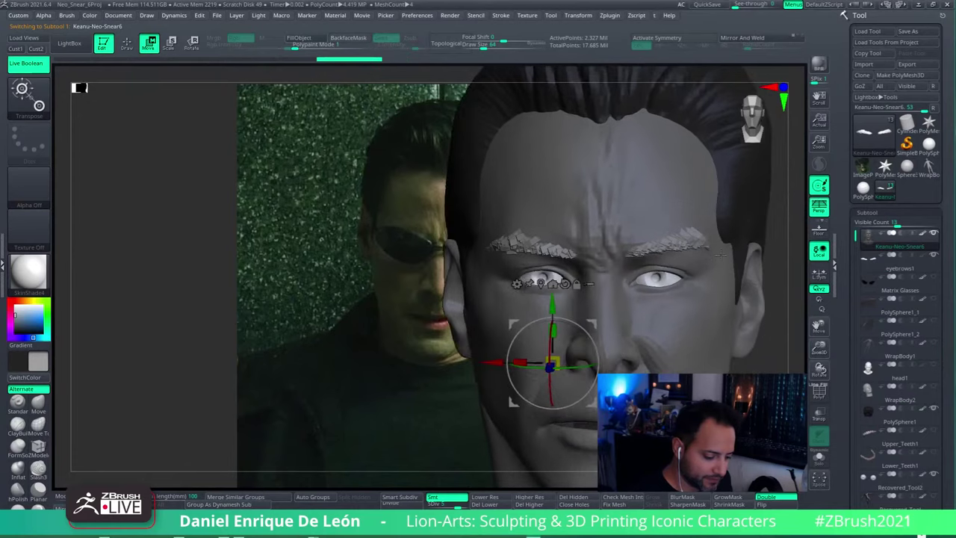
pyautogui.keyDown('alt'); pyautogui.click(713, 236); pyautogui.keyUp('alt')
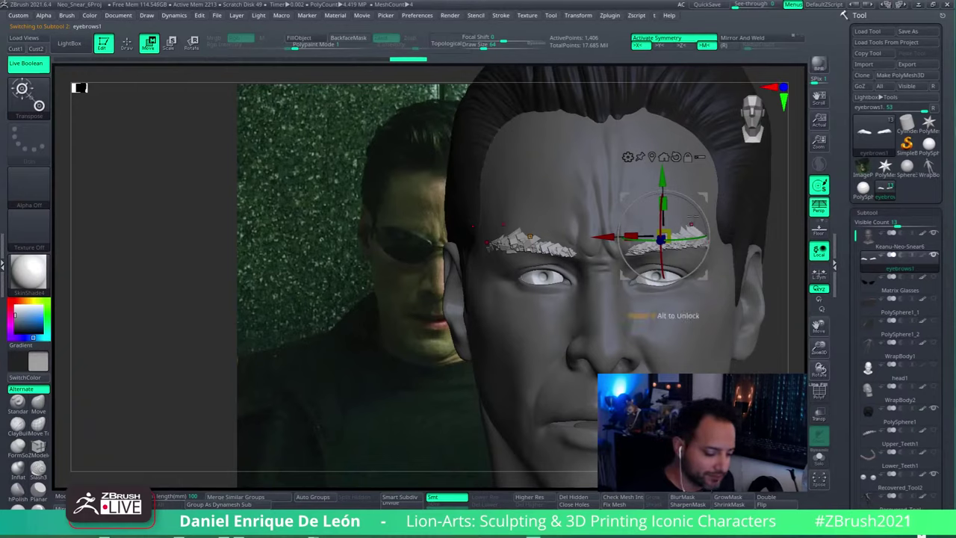
pyautogui.moveTo(738, 211)
pyautogui.mouseDown()
pyautogui.moveTo(755, 211)
pyautogui.moveTo(728, 210)
pyautogui.moveTo(702, 260)
pyautogui.moveTo(707, 237)
pyautogui.moveTo(712, 250)
pyautogui.moveTo(657, 306)
pyautogui.mouseUp()
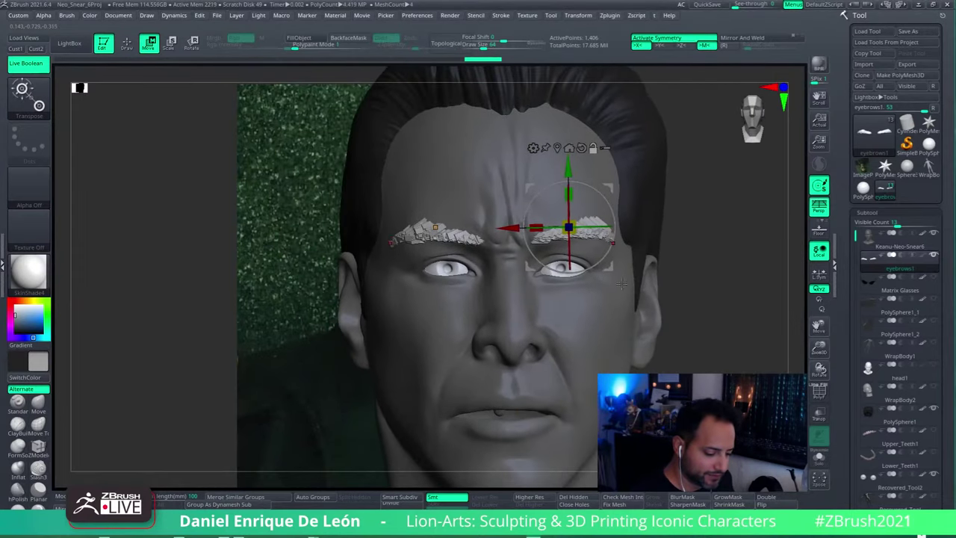
pyautogui.click(127, 42)
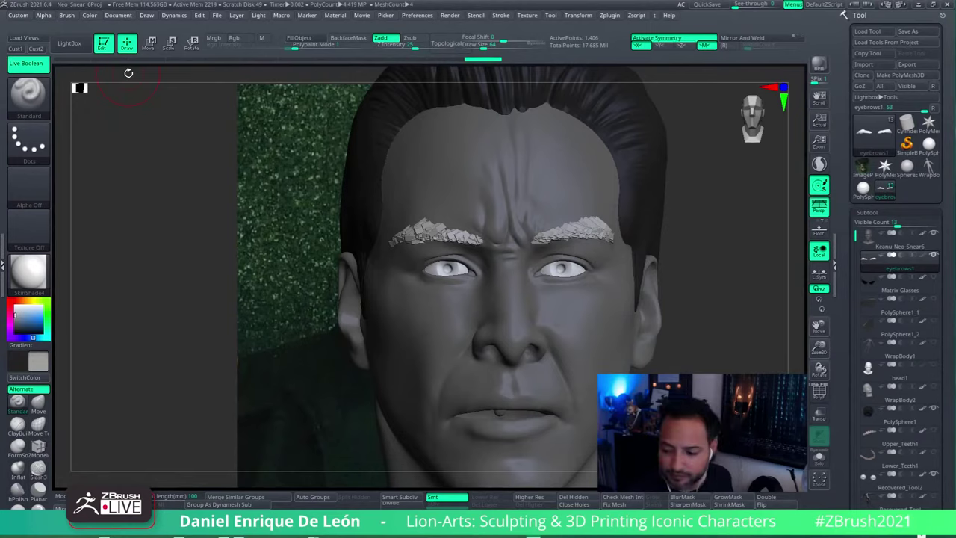
# - Unhide the Matrix Glasses and turn the bust to a three-quarter view against the reference
pyautogui.moveTo(682, 266); pyautogui.dragTo(685, 280)
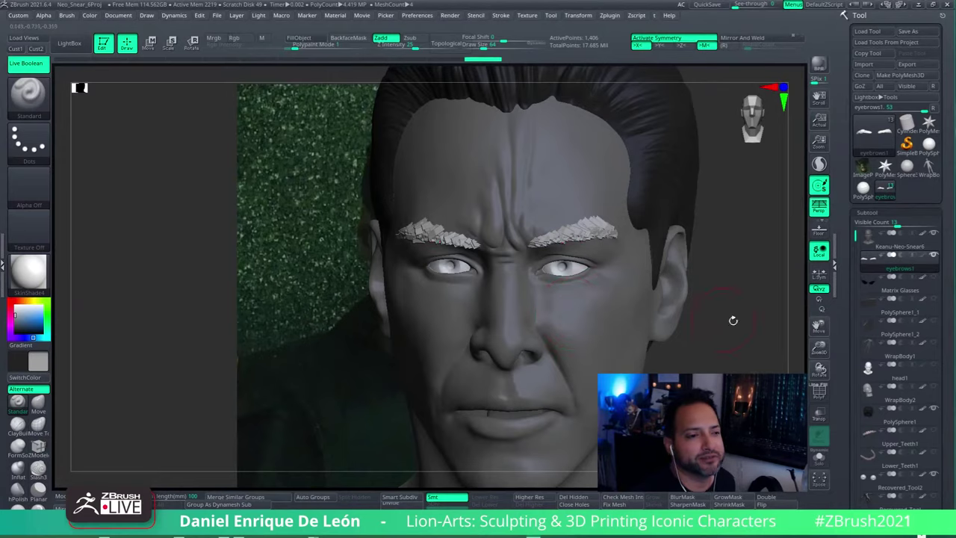
pyautogui.click(932, 281)
pyautogui.moveTo(716, 359); pyautogui.dragTo(728, 320)
pyautogui.moveTo(798, 304); pyautogui.dragTo(691, 312)
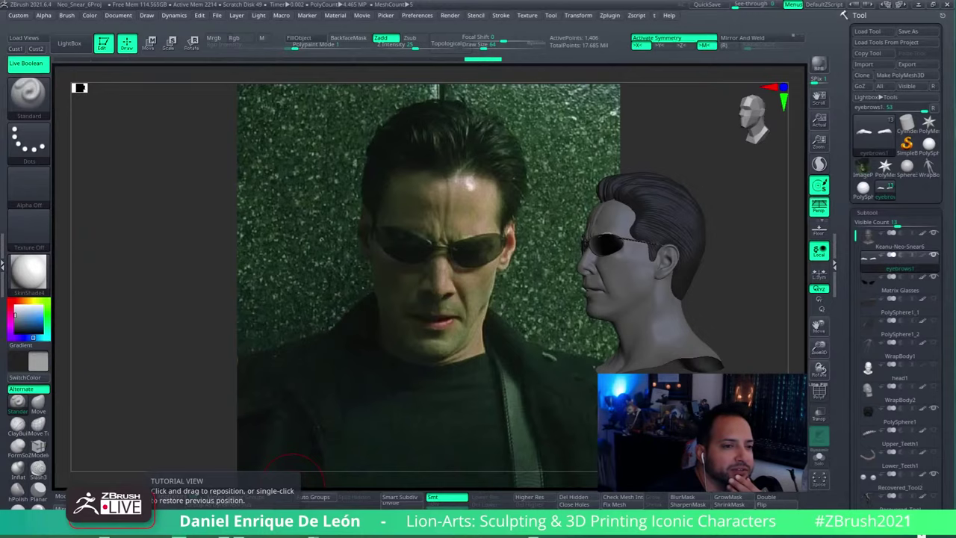
# - Bring up the IMG_9020.jpg side-profile photo, move it aside, and select the Matrix Glasses subtool
pyautogui.hotkey('alt', 'Tab')
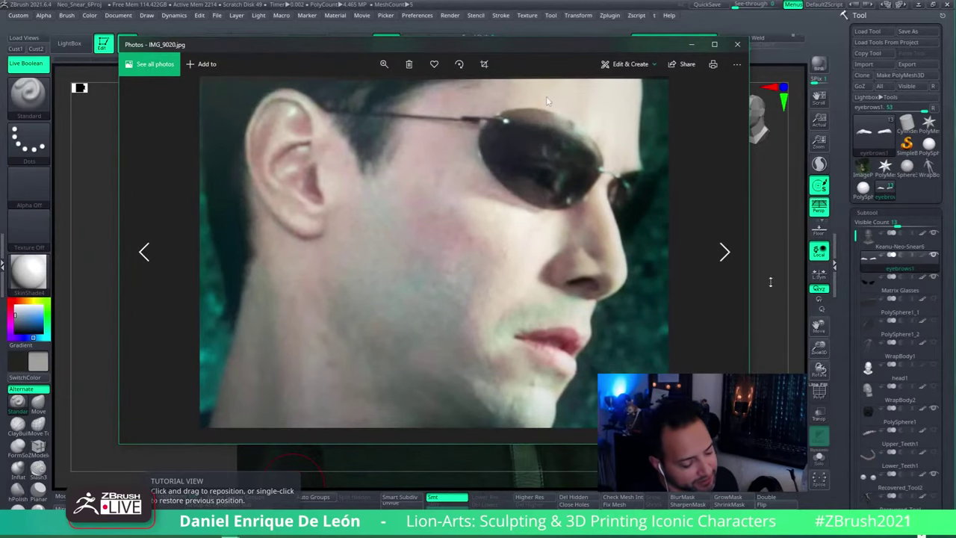
pyautogui.moveTo(607, 45); pyautogui.dragTo(572, 78)
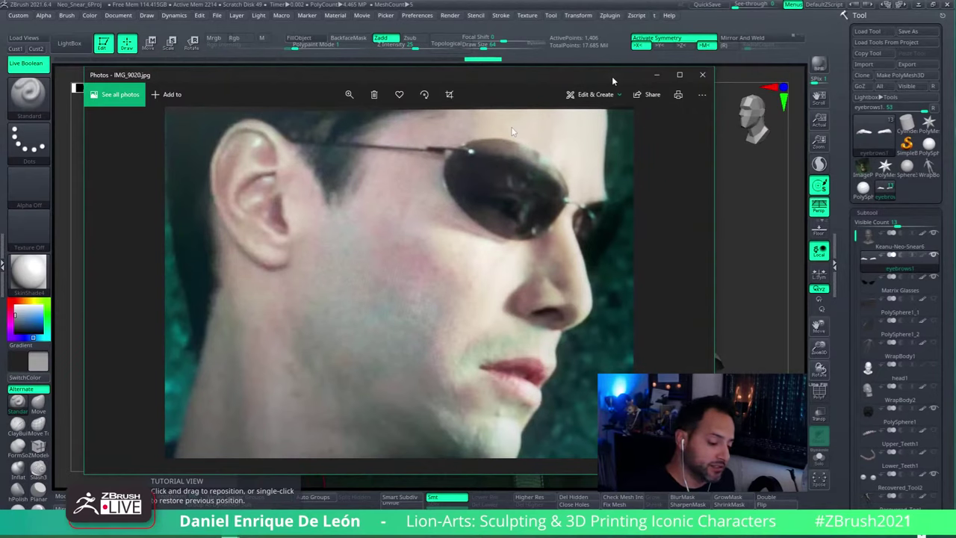
pyautogui.click(871, 290)
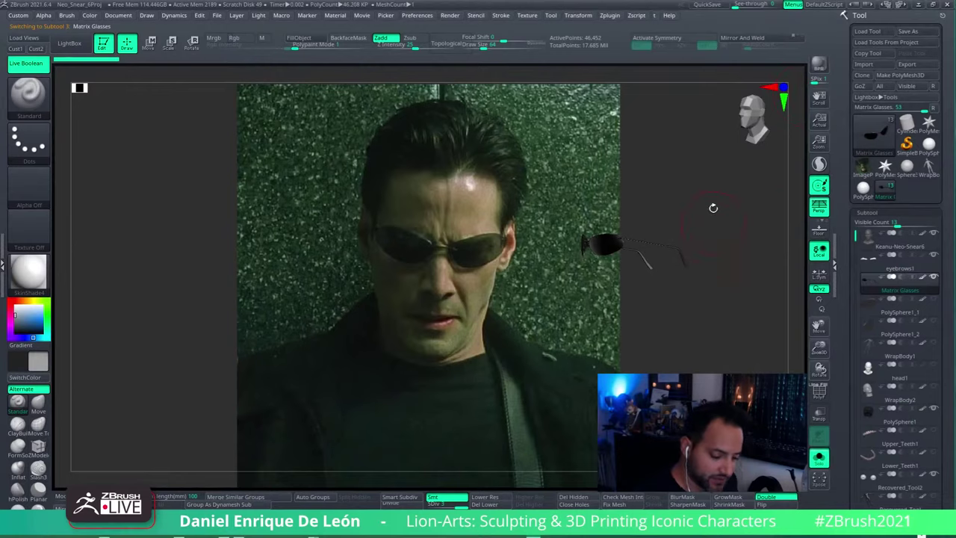
# - Turn the glasses sideways, move them into open canvas space, and raise See-through transparency
pyautogui.moveTo(710, 207); pyautogui.dragTo(755, 219)
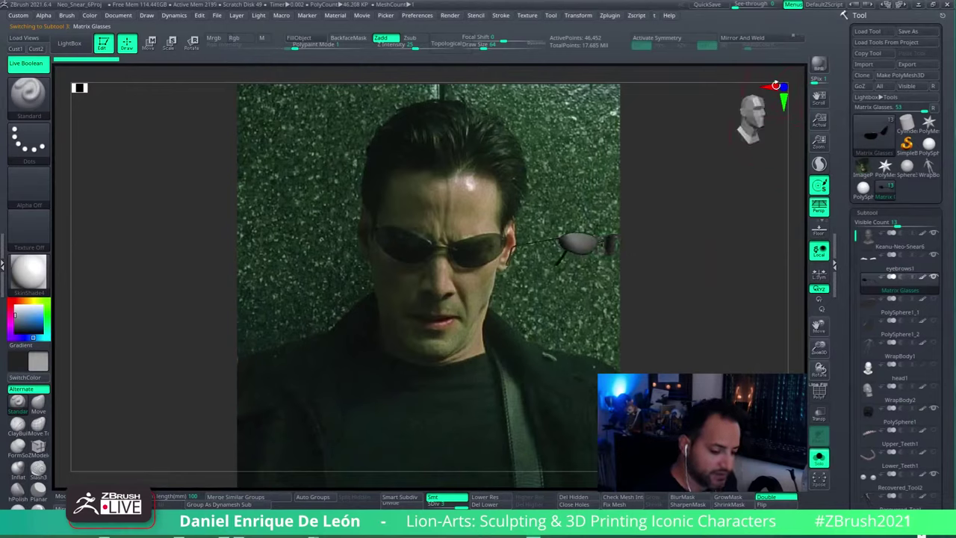
pyautogui.click(749, 4)
pyautogui.moveTo(750, 5); pyautogui.dragTo(734, 5)
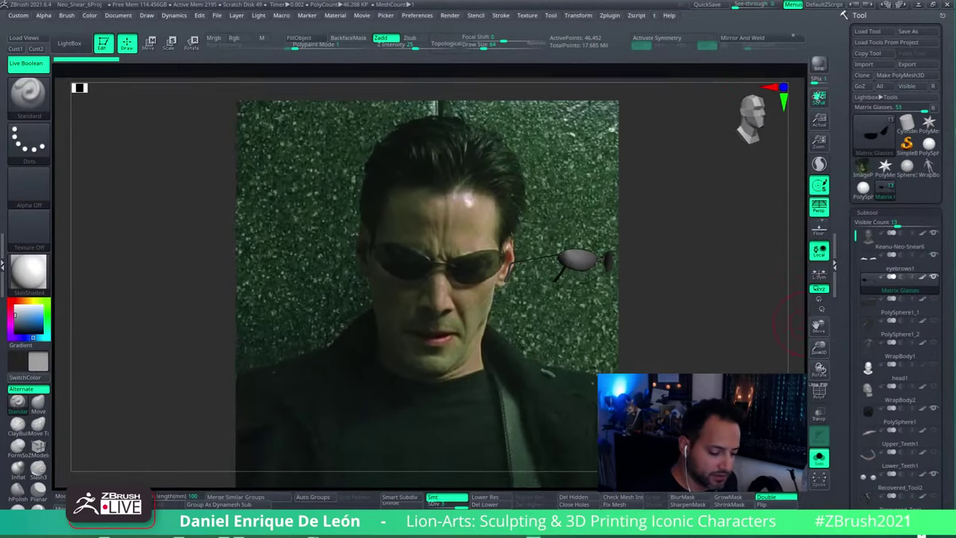
pyautogui.moveTo(819, 97); pyautogui.dragTo(702, 93)
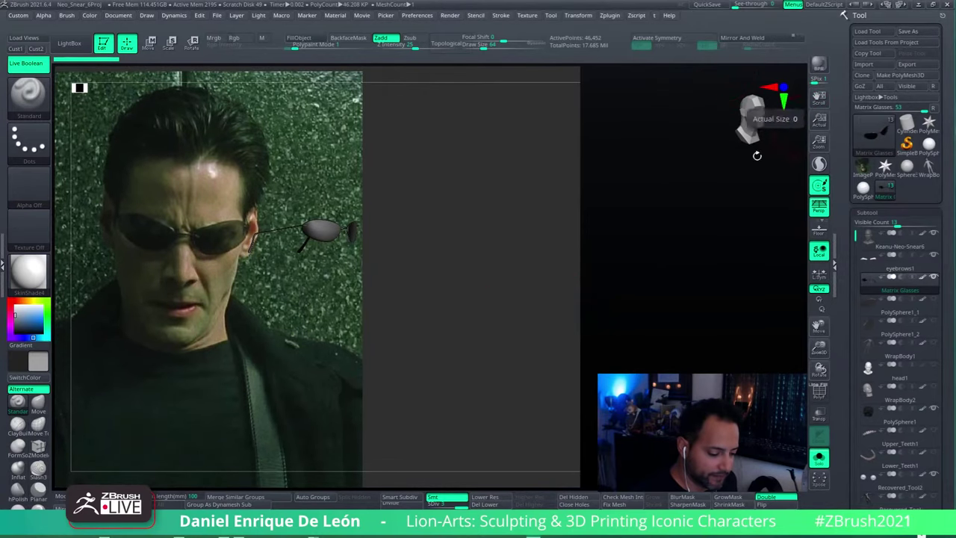
pyautogui.keyDown('alt'); pyautogui.moveTo(436, 297); pyautogui.dragTo(505, 141); pyautogui.keyUp('alt')
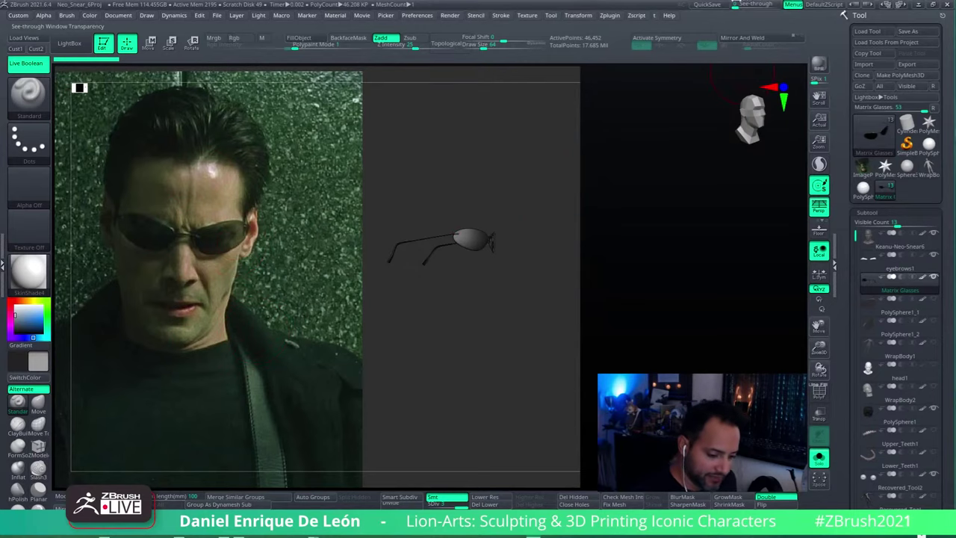
pyautogui.moveTo(739, 4); pyautogui.dragTo(747, 5)
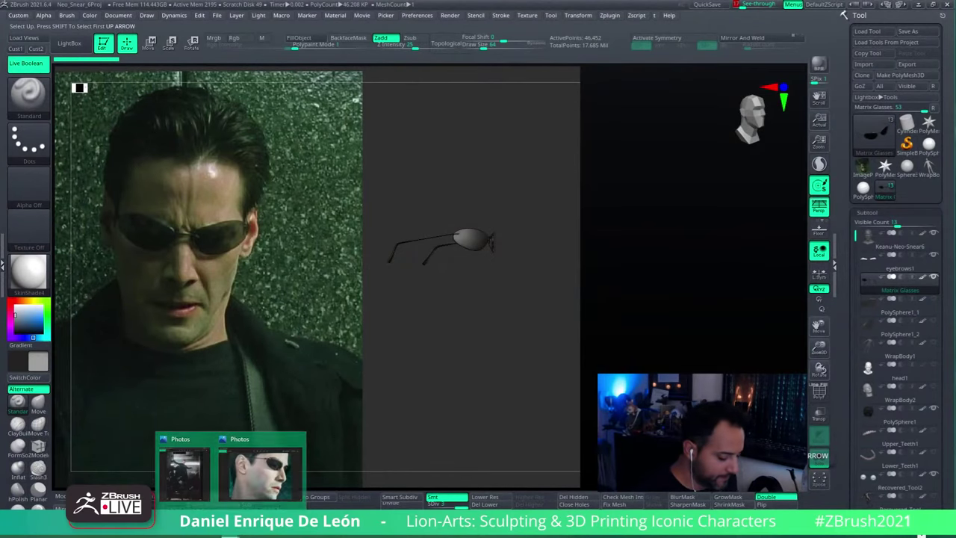
# - Shrink and reposition the IMG_9020.jpg Photos window behind the see-through ZBrush canvas
pyautogui.click(265, 463)
pyautogui.moveTo(602, 88); pyautogui.dragTo(574, 81)
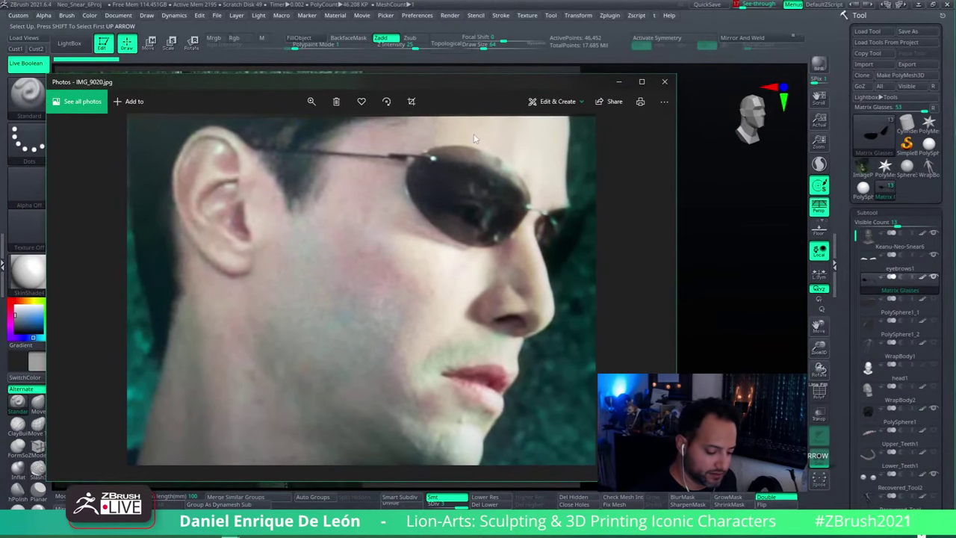
pyautogui.moveTo(676, 479); pyautogui.dragTo(480, 456)
pyautogui.moveTo(388, 83); pyautogui.dragTo(500, 98)
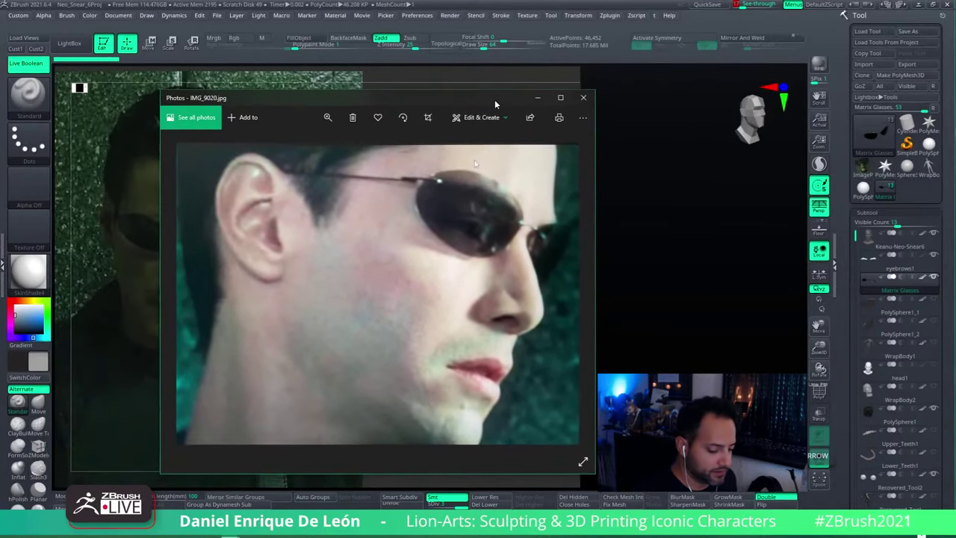
pyautogui.click(751, 20)
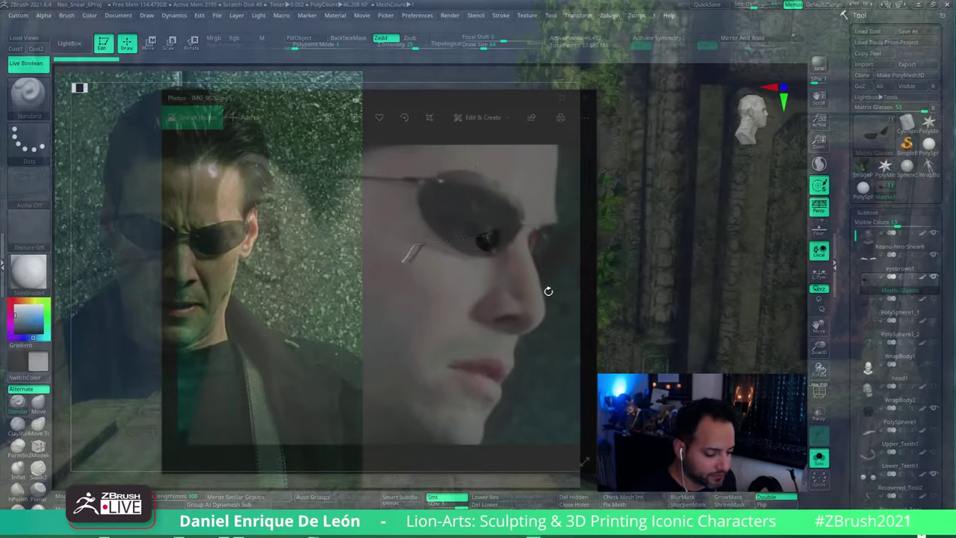
# - Rotate the glasses so the temple arm points left, matching the sunglasses in the photo
pyautogui.moveTo(548, 290); pyautogui.dragTo(566, 358)
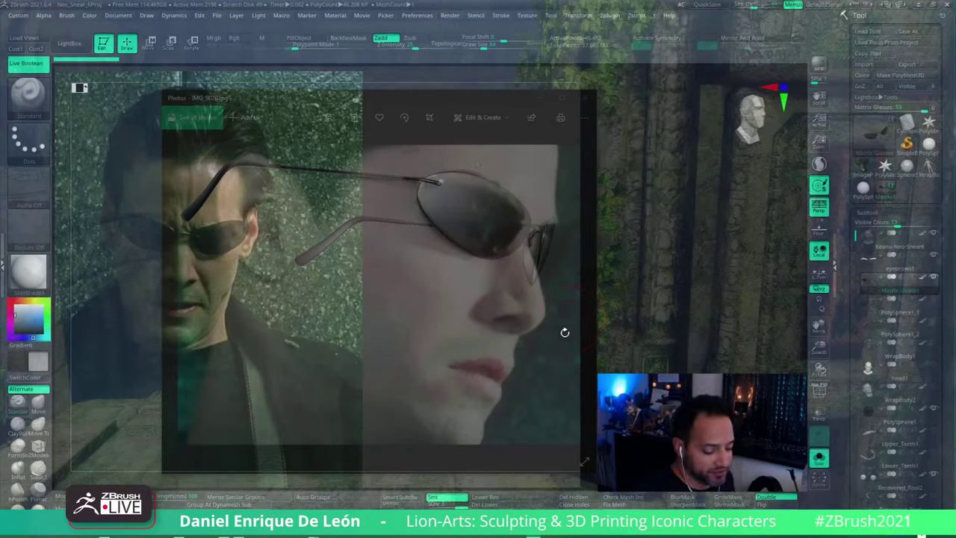
pyautogui.moveTo(559, 338)
pyautogui.mouseDown()
pyautogui.moveTo(566, 330)
pyautogui.moveTo(569, 340)
pyautogui.mouseUp()
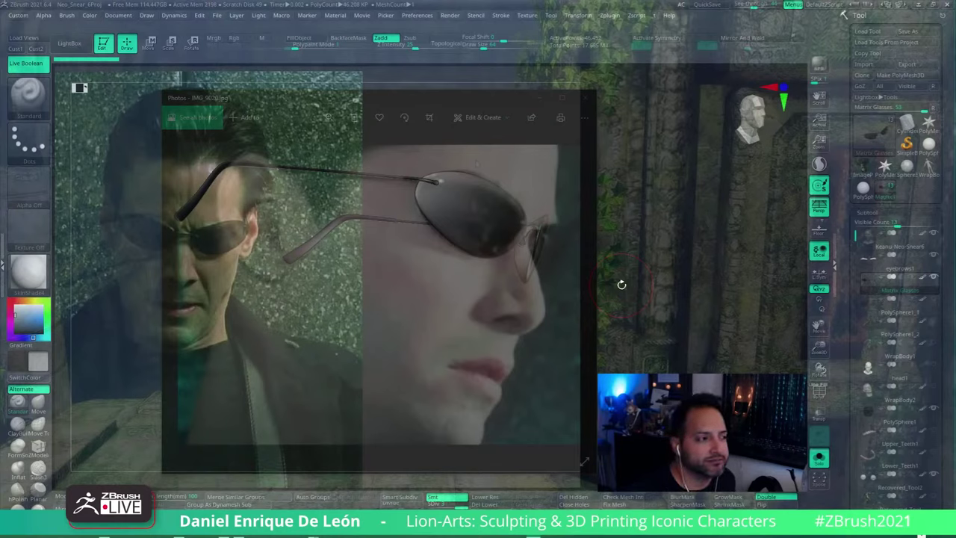
pyautogui.moveTo(755, 4); pyautogui.dragTo(721, 4)
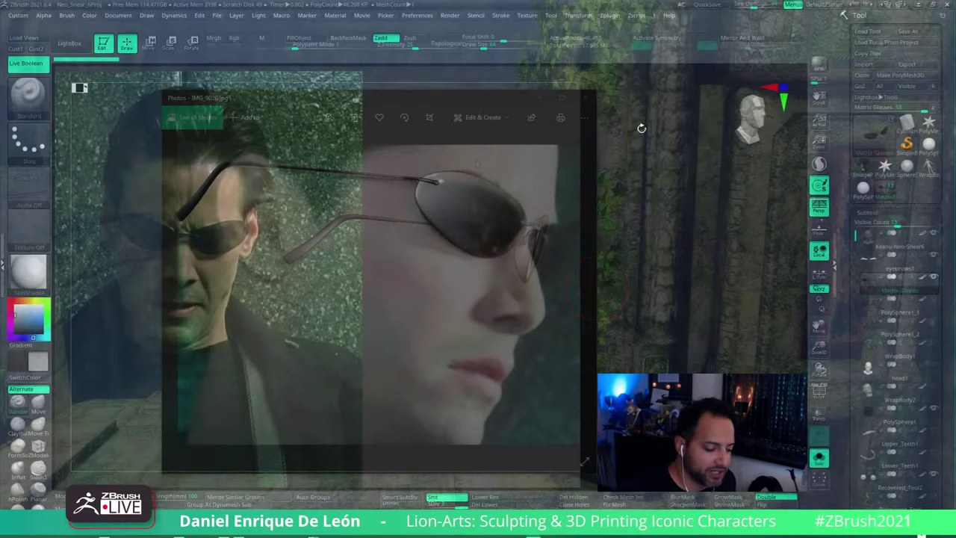
pyautogui.click(754, 6)
pyautogui.click(751, 5)
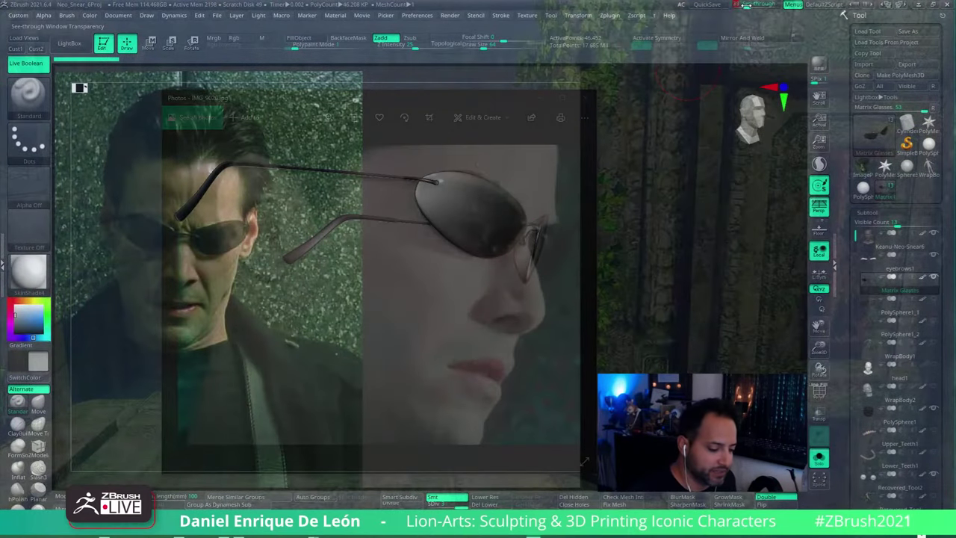
pyautogui.click(737, 4)
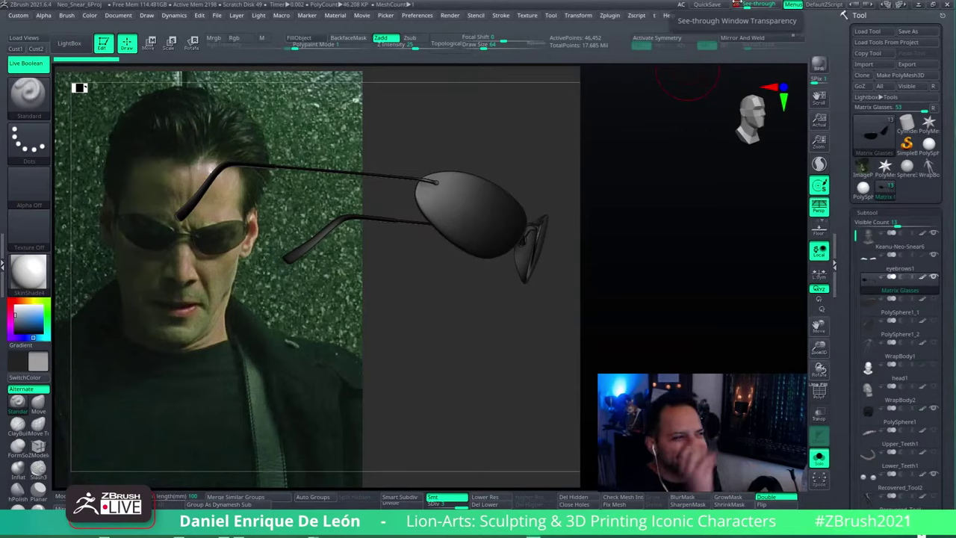
pyautogui.hotkey('alt', 'Down')
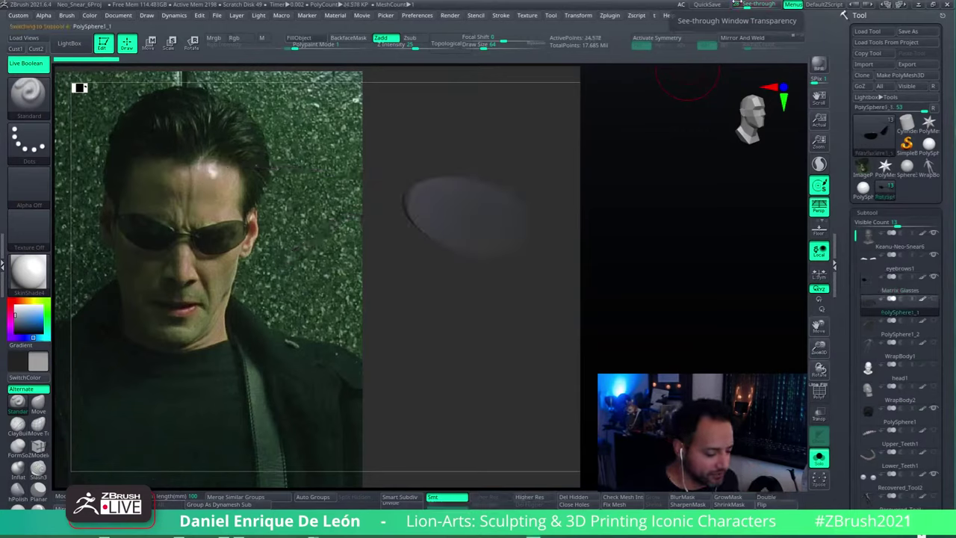
pyautogui.hotkey('alt', 'Up')
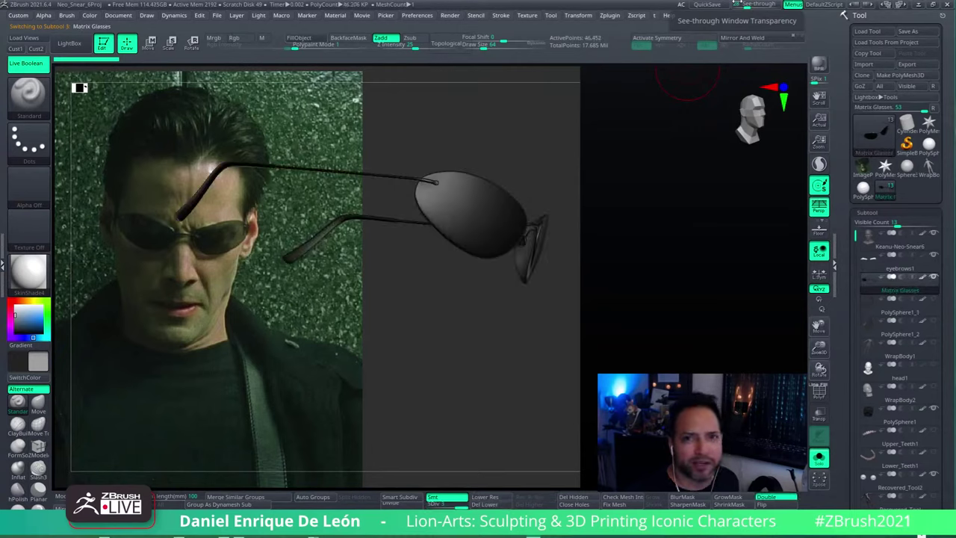
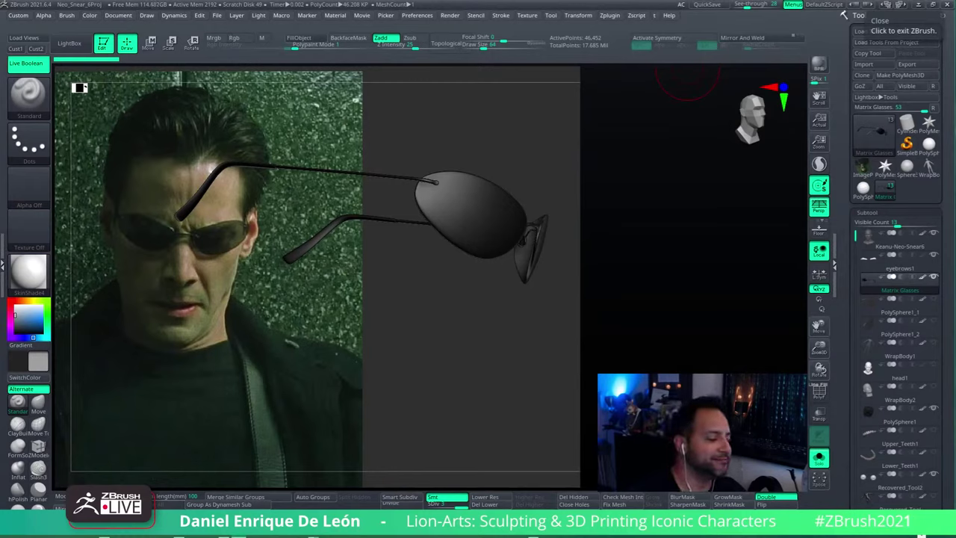
# - Enable See-through with its slider lowered slightly, then rotate the glasses toward the side-profile photo
pyautogui.click(752, 5)
pyautogui.moveTo(752, 4); pyautogui.dragTo(738, 5)
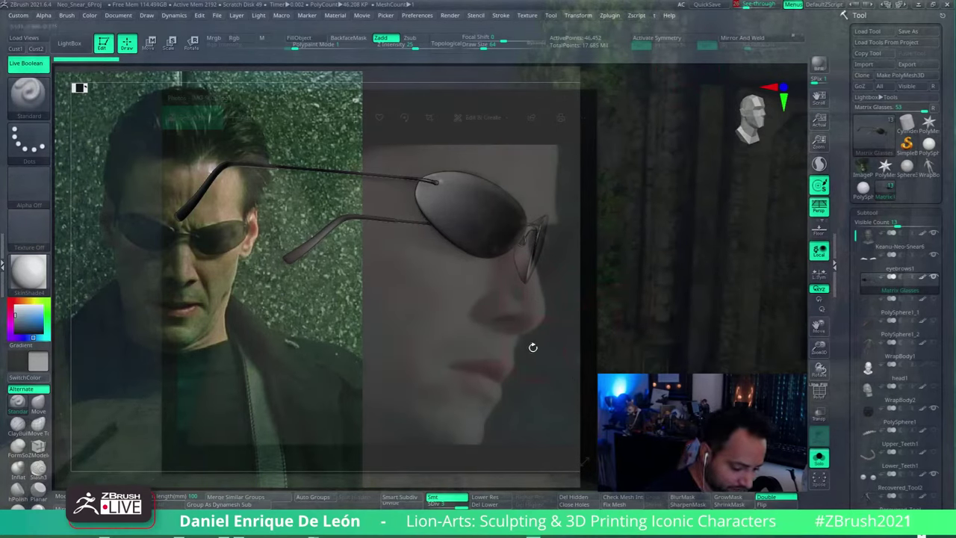
pyautogui.moveTo(531, 346); pyautogui.dragTo(546, 361)
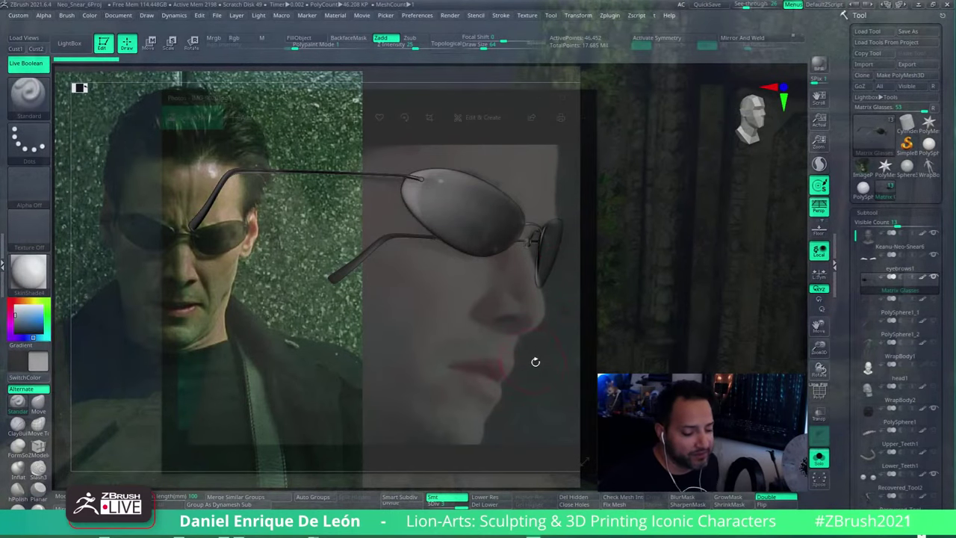
# - Rotate the glasses a little further so the lens and temple arm follow the profile photo
pyautogui.moveTo(533, 360)
pyautogui.mouseDown()
pyautogui.moveTo(535, 377)
pyautogui.moveTo(535, 364)
pyautogui.mouseUp()
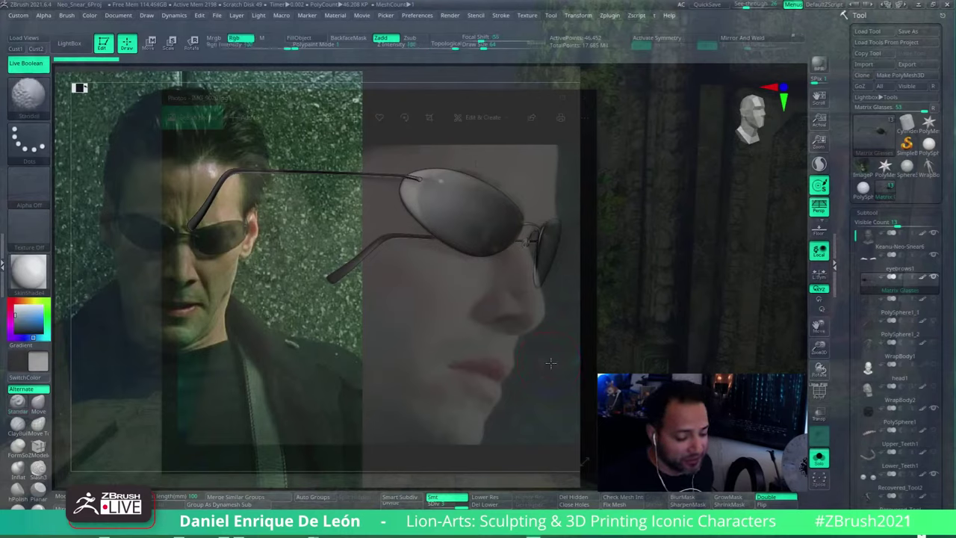
pyautogui.moveTo(550, 361)
pyautogui.mouseDown()
pyautogui.moveTo(555, 383)
pyautogui.moveTo(551, 372)
pyautogui.mouseUp()
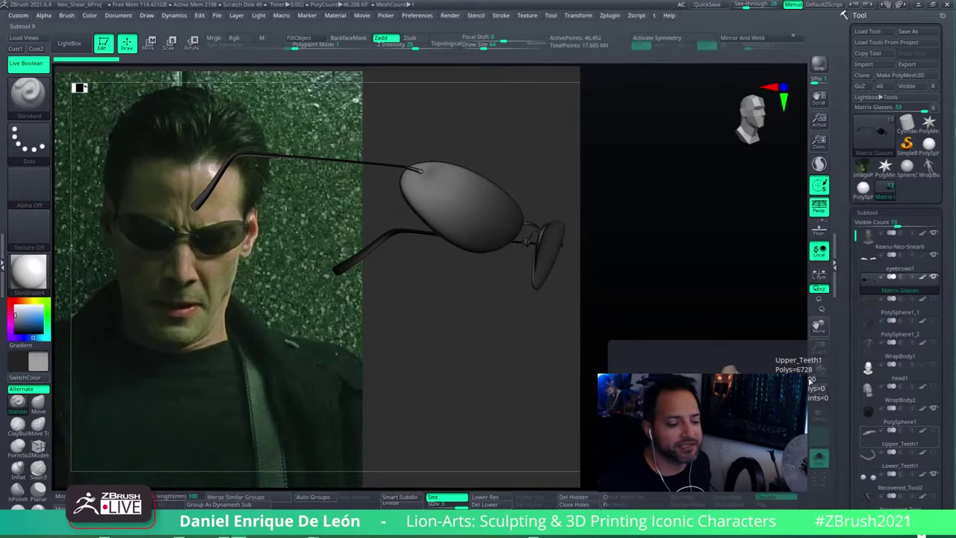
# - Re-enable See-through and fine-tune the rotation until the lens sits over the profile's eye
pyautogui.click(503, 9)
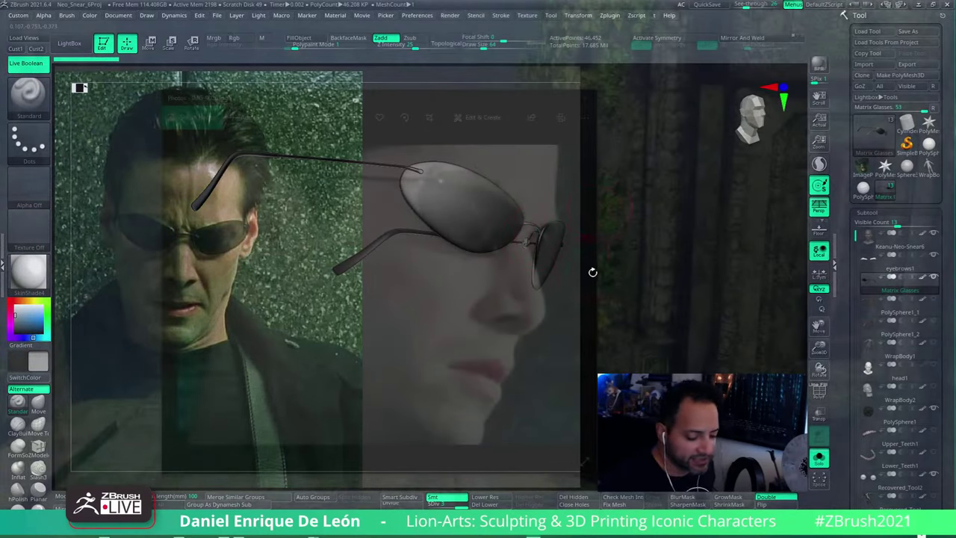
pyautogui.click(611, 324)
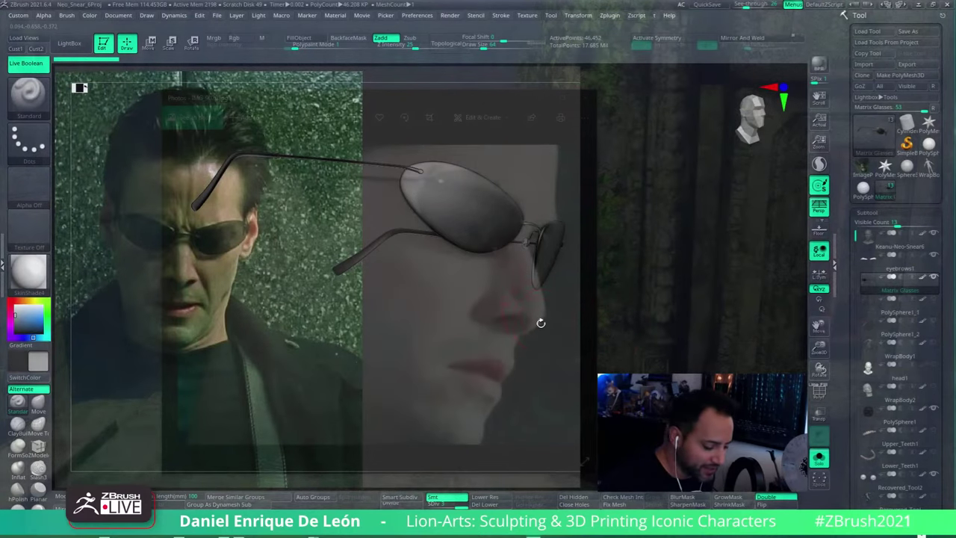
pyautogui.moveTo(548, 348); pyautogui.dragTo(563, 337)
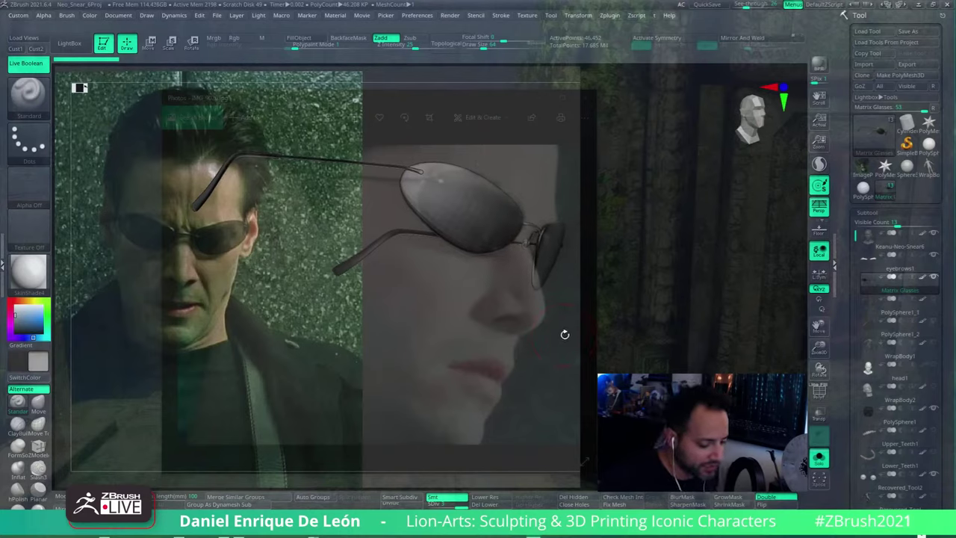
pyautogui.moveTo(564, 334); pyautogui.dragTo(565, 331)
pyautogui.press('r')
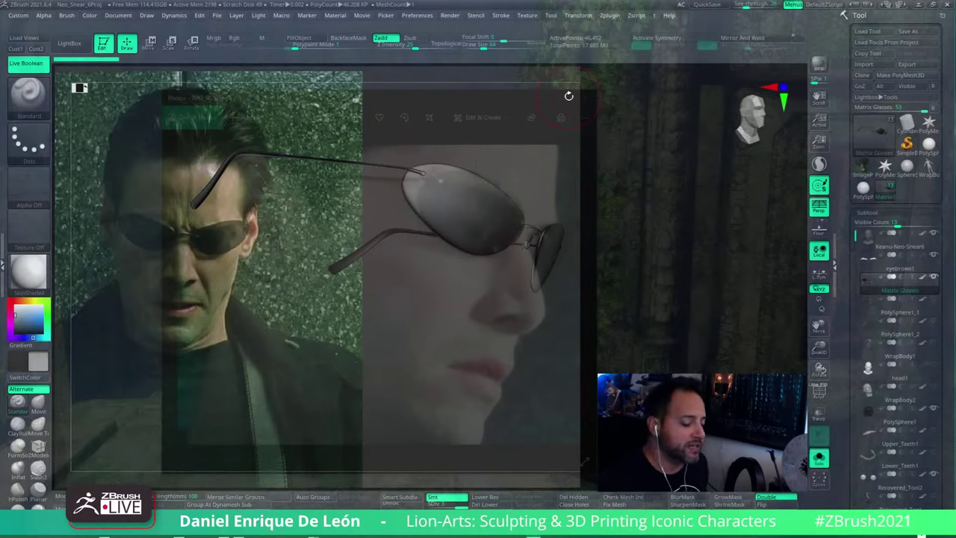
# - Switch to Move (W), face the glasses front-on, and place the transpose pivot at the bridge
pyautogui.press('w')
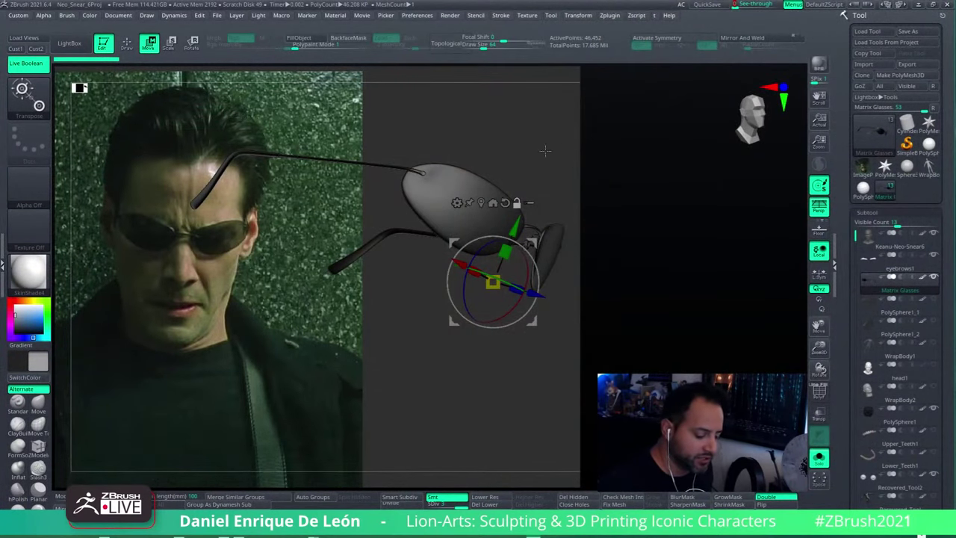
pyautogui.keyDown('shift'); pyautogui.moveTo(544, 153); pyautogui.dragTo(489, 183); pyautogui.keyUp('shift')
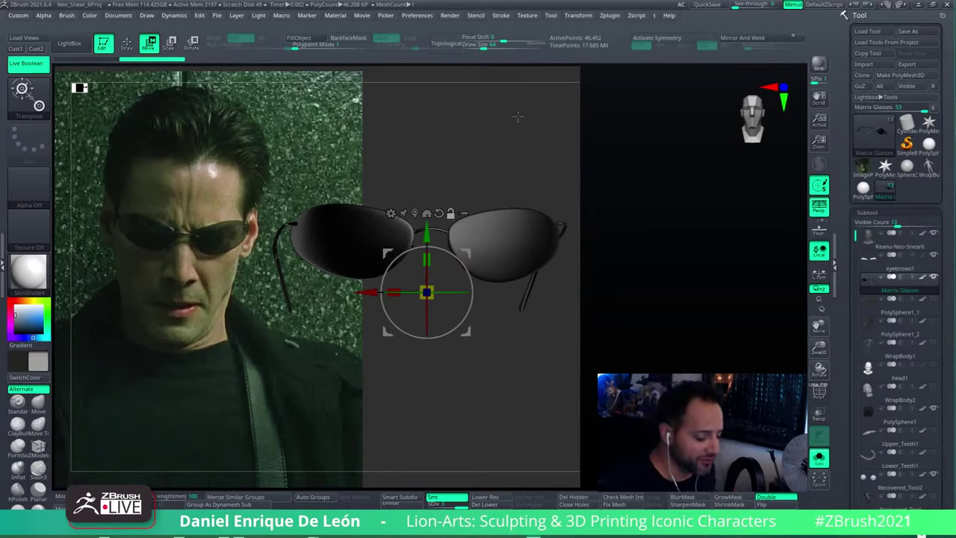
pyautogui.keyDown('alt'); pyautogui.moveTo(426, 292); pyautogui.dragTo(417, 259); pyautogui.keyUp('alt')
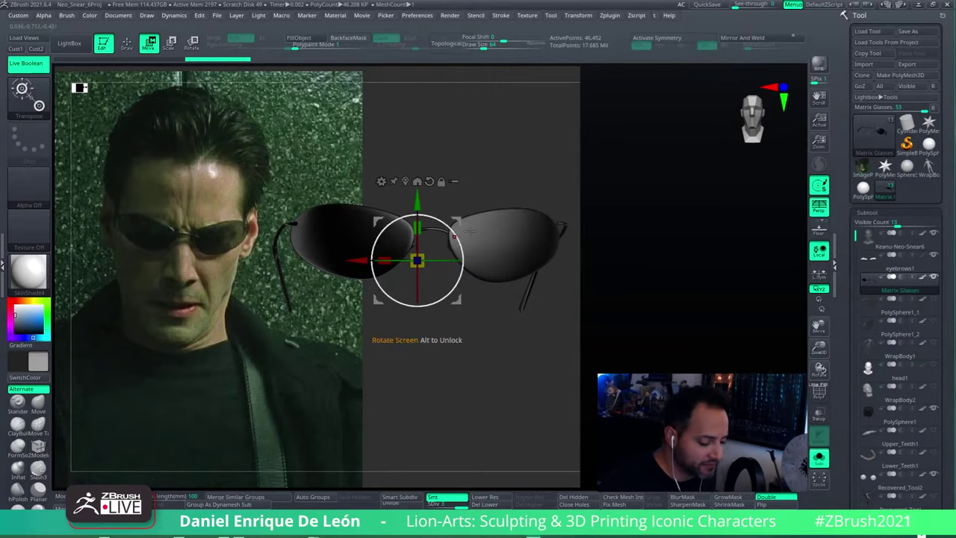
pyautogui.moveTo(458, 219); pyautogui.dragTo(542, 298)
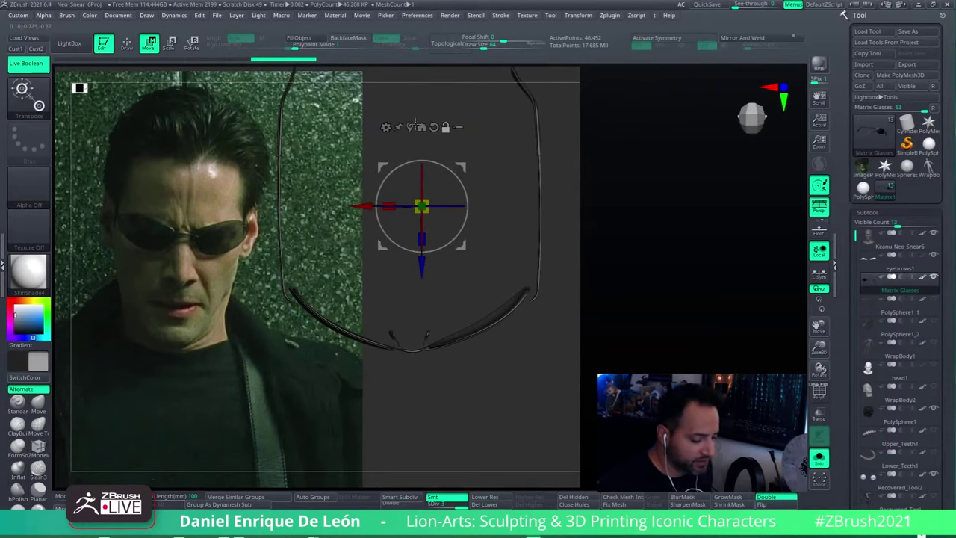
# - Reposition the move pivot, then pan and orbit the view to see the glasses side-on
pyautogui.moveTo(461, 167); pyautogui.dragTo(511, 254)
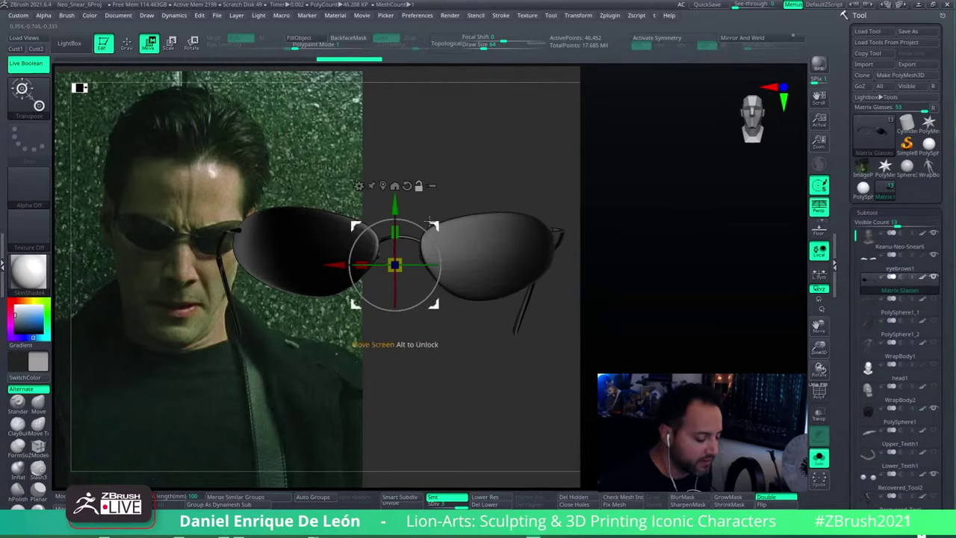
pyautogui.click(439, 222)
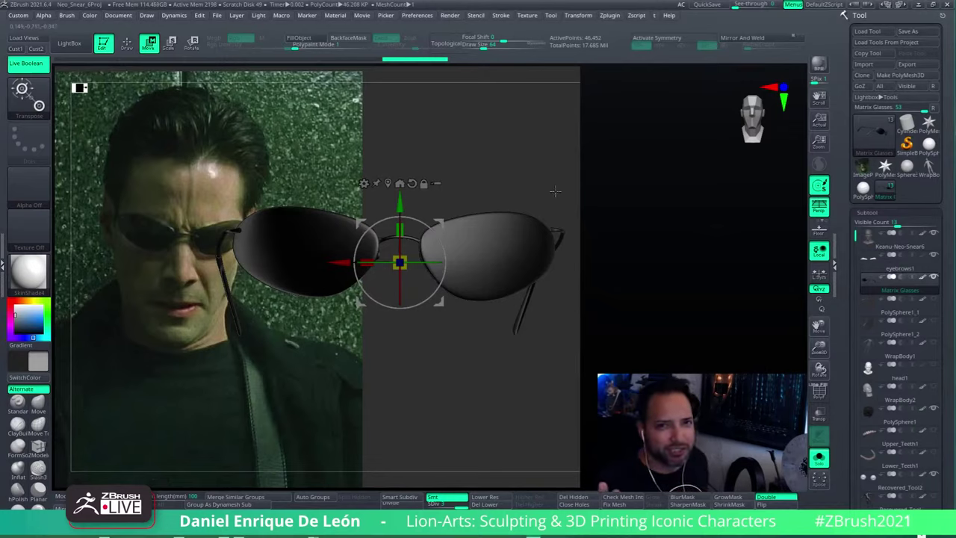
pyautogui.keyDown('alt'); pyautogui.moveTo(512, 237); pyautogui.dragTo(516, 234); pyautogui.keyUp('alt')
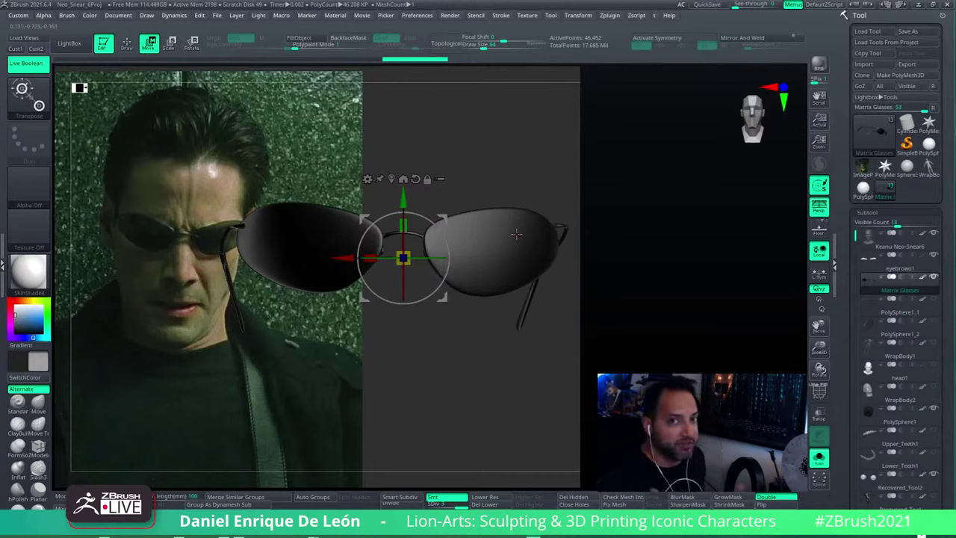
pyautogui.moveTo(496, 220); pyautogui.dragTo(534, 253)
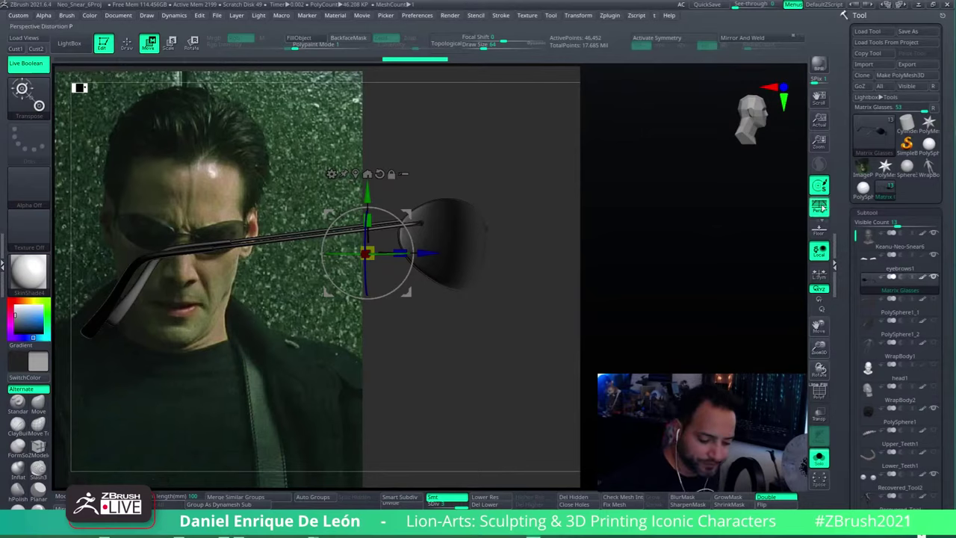
# - Turn perspective off and undo the last two temple-arm edits
pyautogui.click(819, 207)
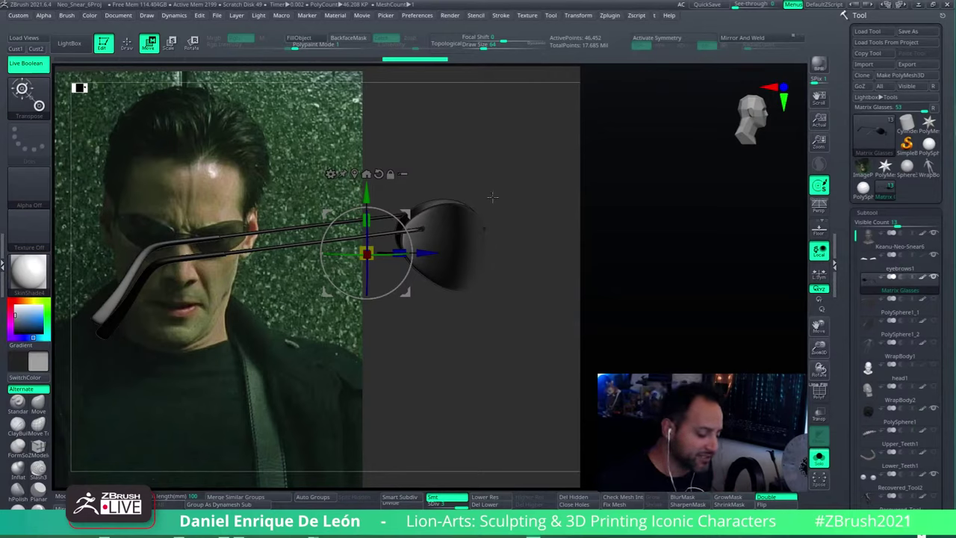
pyautogui.hotkey('ctrl', 'z')
pyautogui.hotkey('ctrl', 'z')
pyautogui.hotkey('ctrl', 'z')
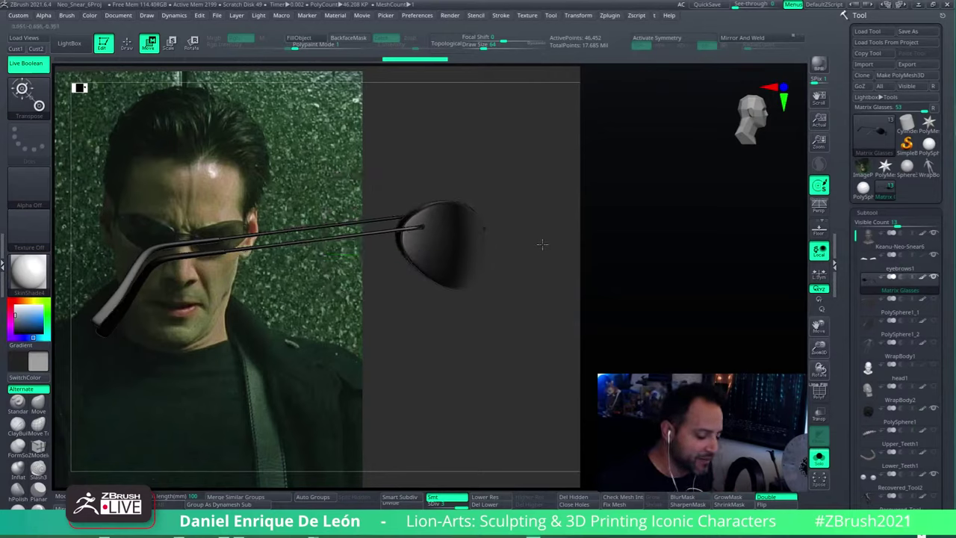
pyautogui.hotkey('ctrl', 'z')
pyautogui.hotkey('ctrl', 'z')
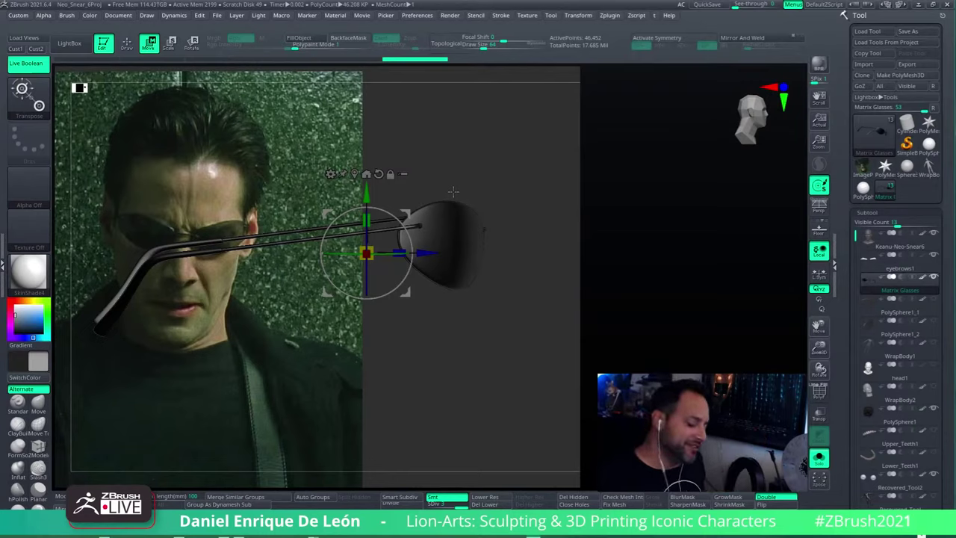
# - Unlock the gizmo, centre the pivot on the lens, and shift the glasses up and right
pyautogui.click(390, 174)
pyautogui.moveTo(425, 252); pyautogui.dragTo(505, 252)
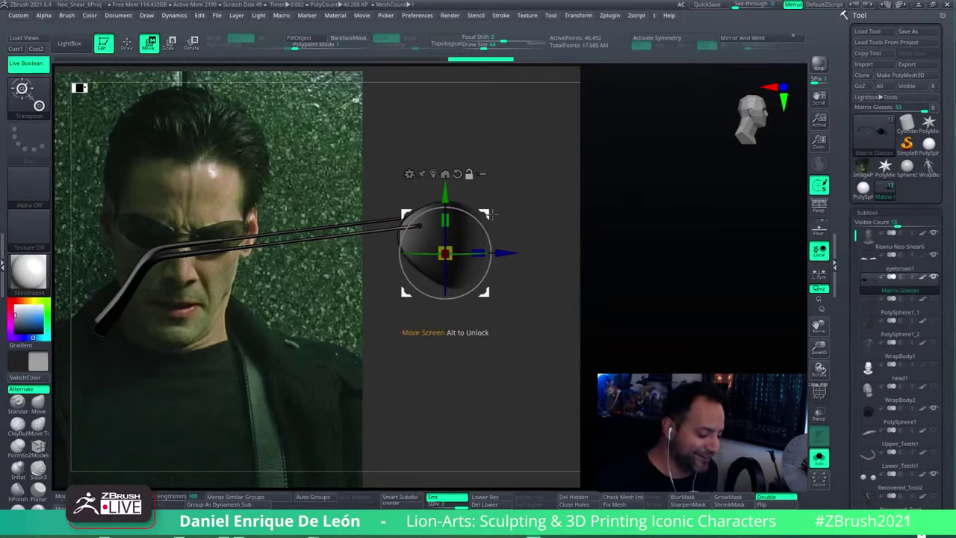
pyautogui.moveTo(445, 252); pyautogui.dragTo(455, 242)
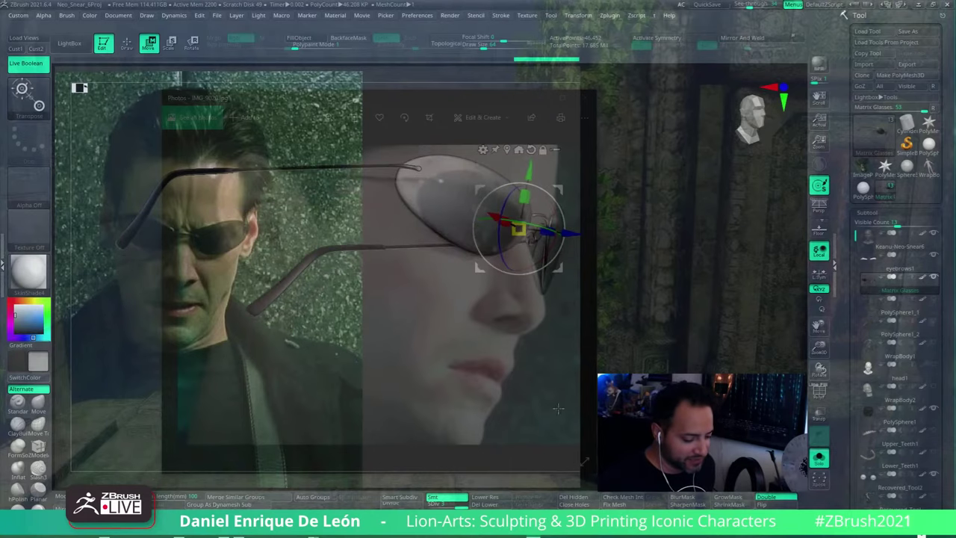
# - Shift and rotate the glasses so the lens covers the eye and the arm angles toward the ear
pyautogui.moveTo(548, 404); pyautogui.dragTo(532, 373)
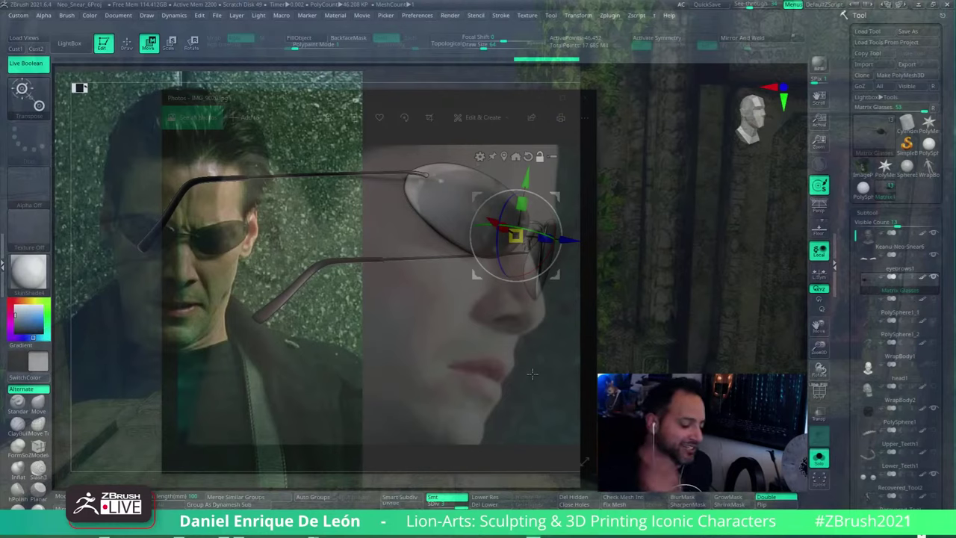
pyautogui.moveTo(544, 347)
pyautogui.mouseDown()
pyautogui.moveTo(553, 369)
pyautogui.moveTo(546, 365)
pyautogui.mouseUp()
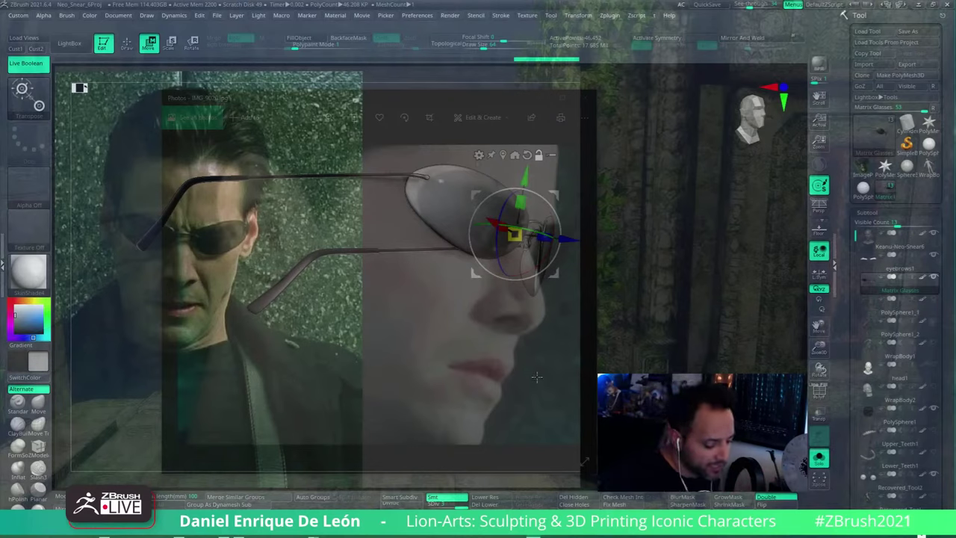
pyautogui.moveTo(526, 340); pyautogui.dragTo(531, 379)
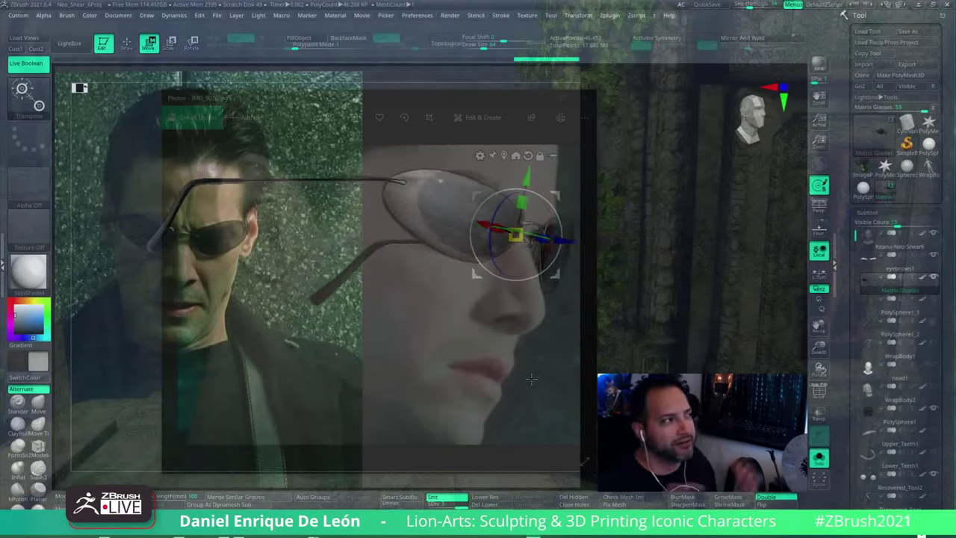
pyautogui.moveTo(523, 360); pyautogui.dragTo(553, 397)
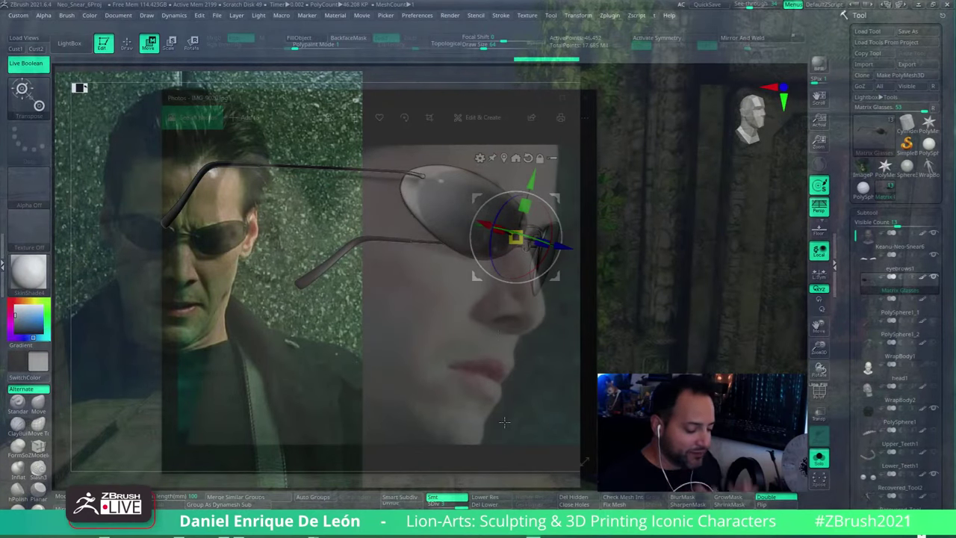
# - Nudge and tilt the glasses against the profile photo, then drop See-through to check the model
pyautogui.moveTo(534, 374); pyautogui.dragTo(551, 377)
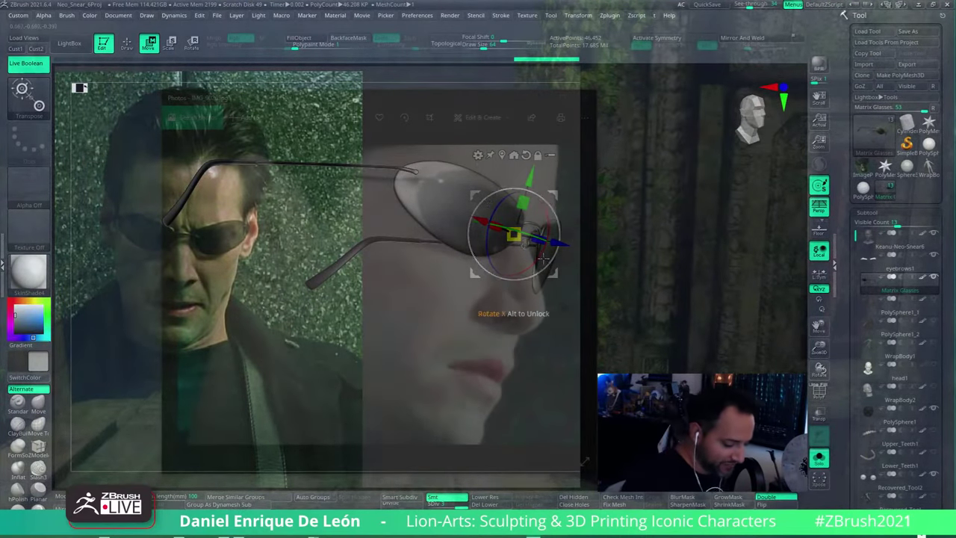
pyautogui.moveTo(543, 257); pyautogui.dragTo(551, 382)
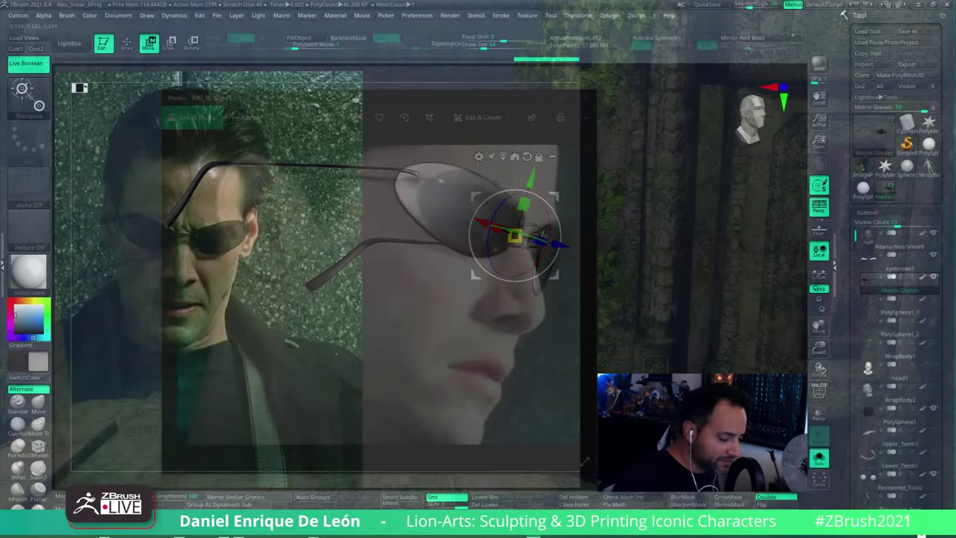
pyautogui.moveTo(747, 5)
pyautogui.mouseDown()
pyautogui.moveTo(735, 5)
pyautogui.moveTo(750, 5)
pyautogui.mouseUp()
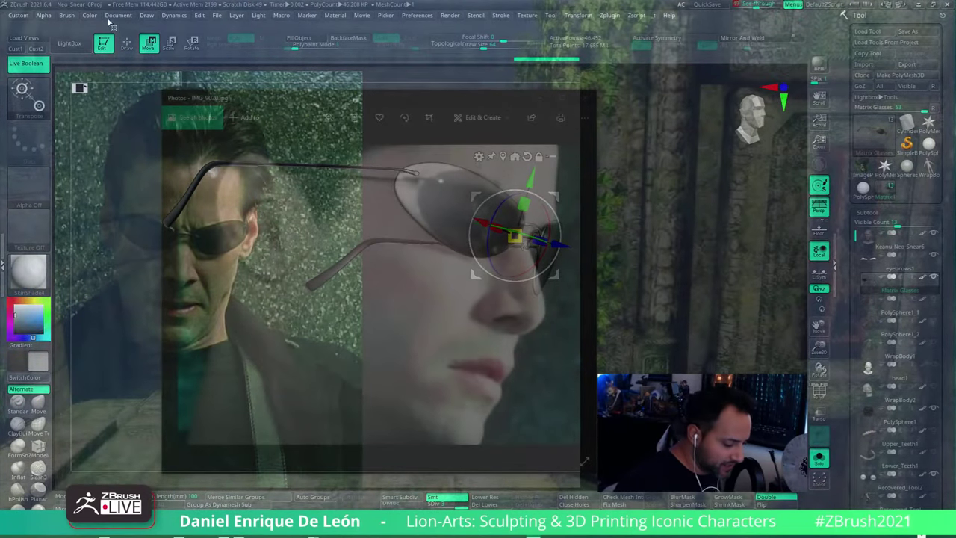
# - Load Keanu-Neo-Snear5.vws through ZAppLink Properties and apply the Cust2 front view
pyautogui.click(118, 15)
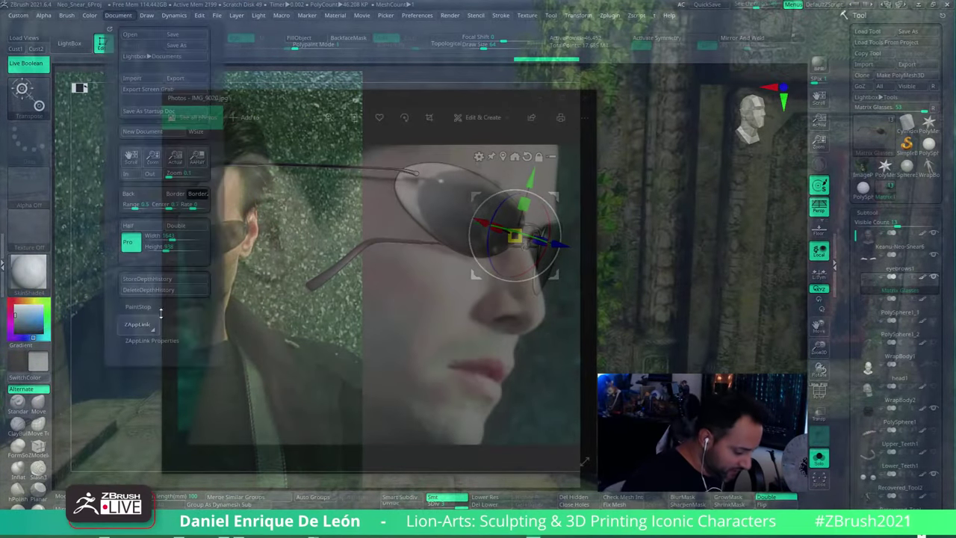
pyautogui.click(163, 341)
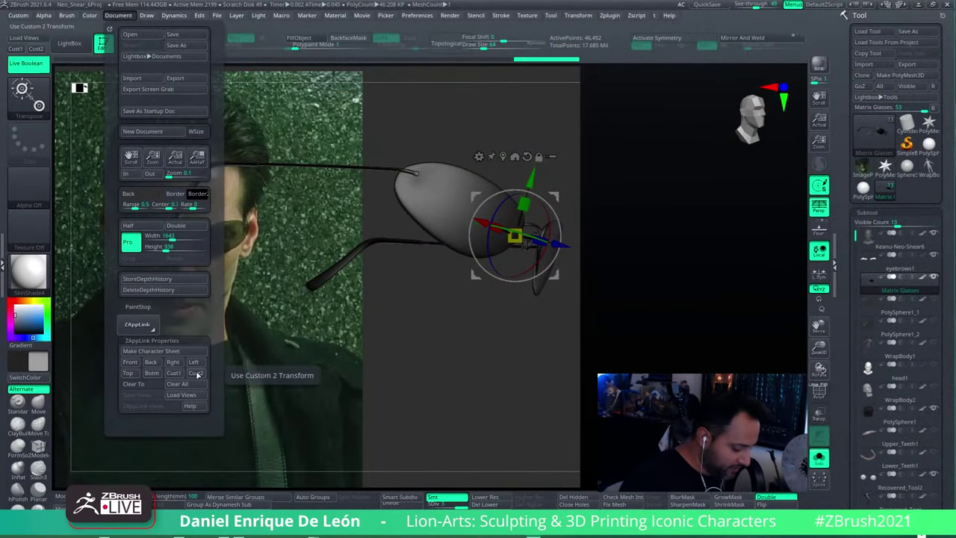
pyautogui.click(182, 394)
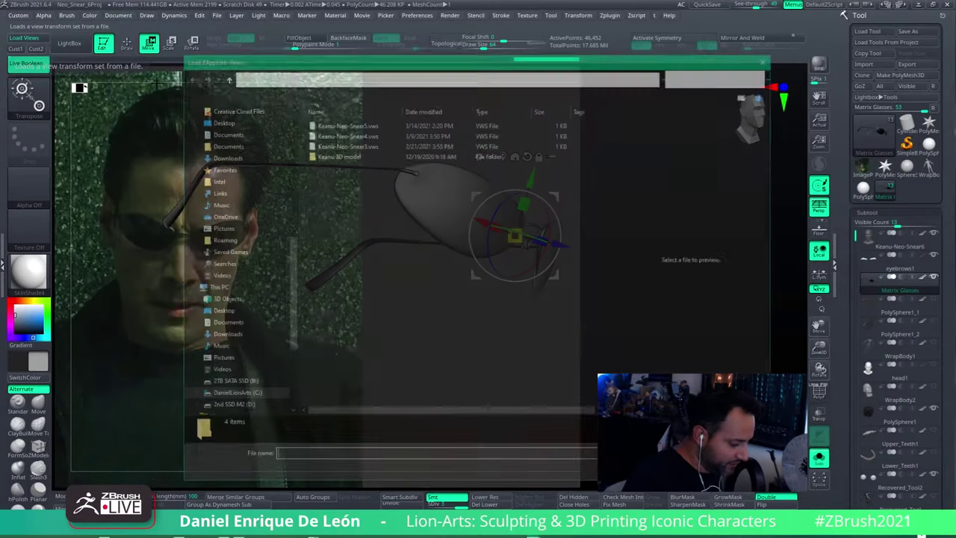
pyautogui.click(345, 123)
pyautogui.press('Return')
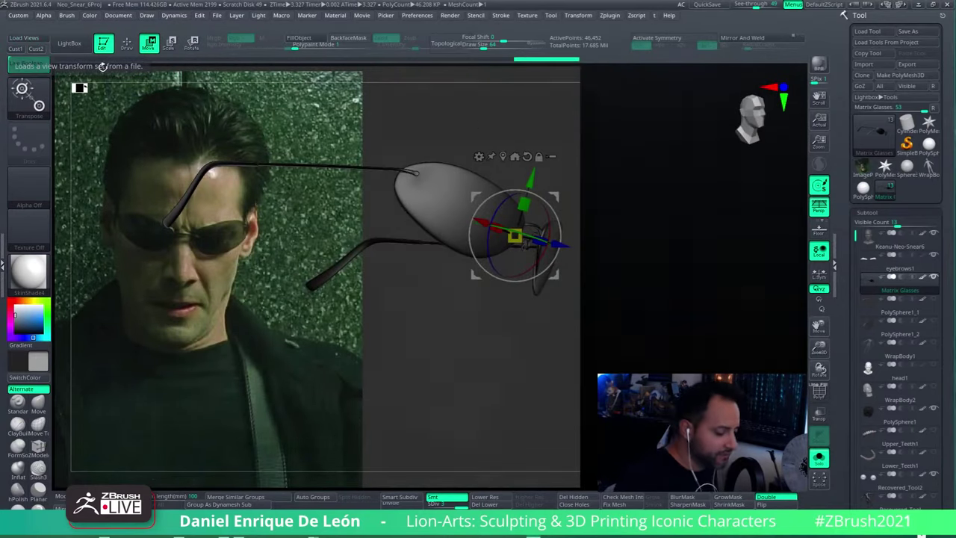
pyautogui.click(119, 15)
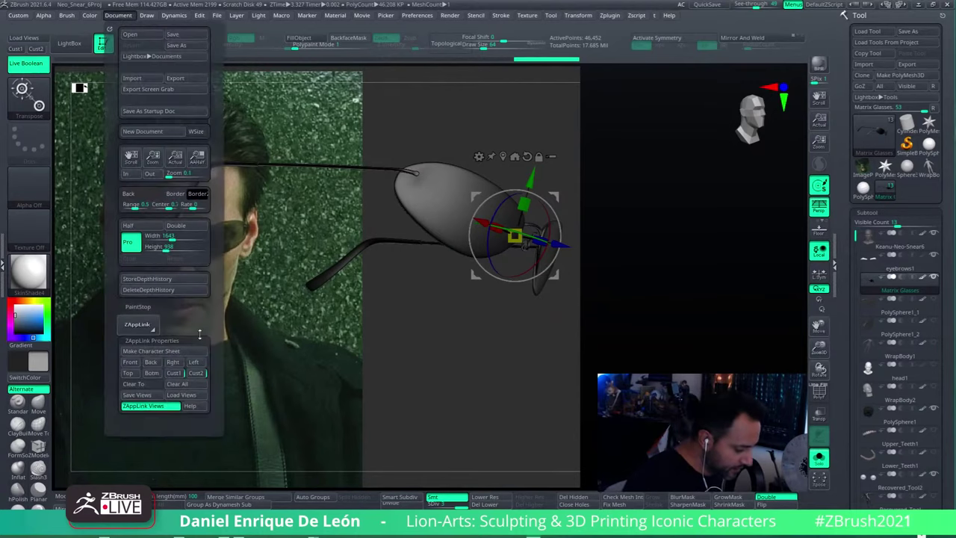
pyautogui.click(195, 373)
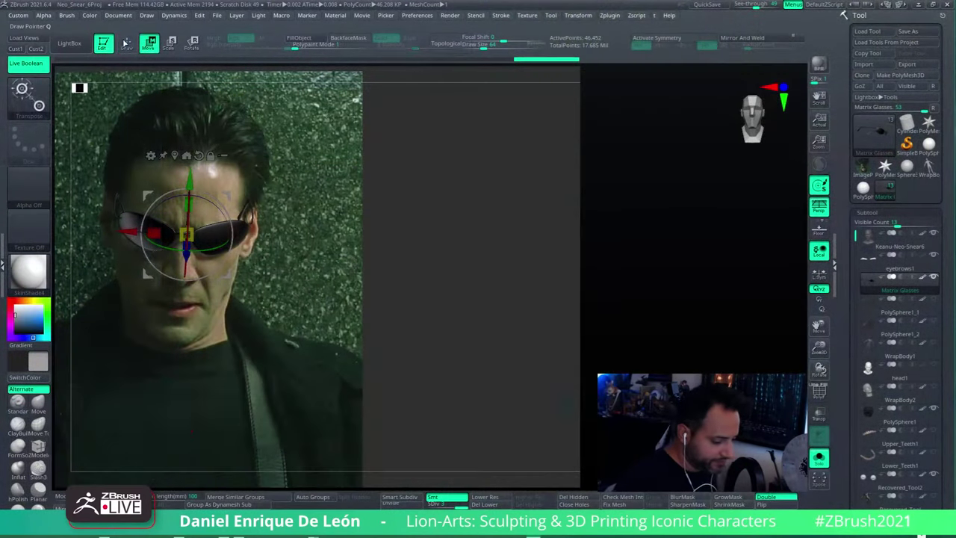
# - Hide the photo viewer and reselect Matrix Glasses as the active subtool, polyframe left on
pyautogui.press('q')
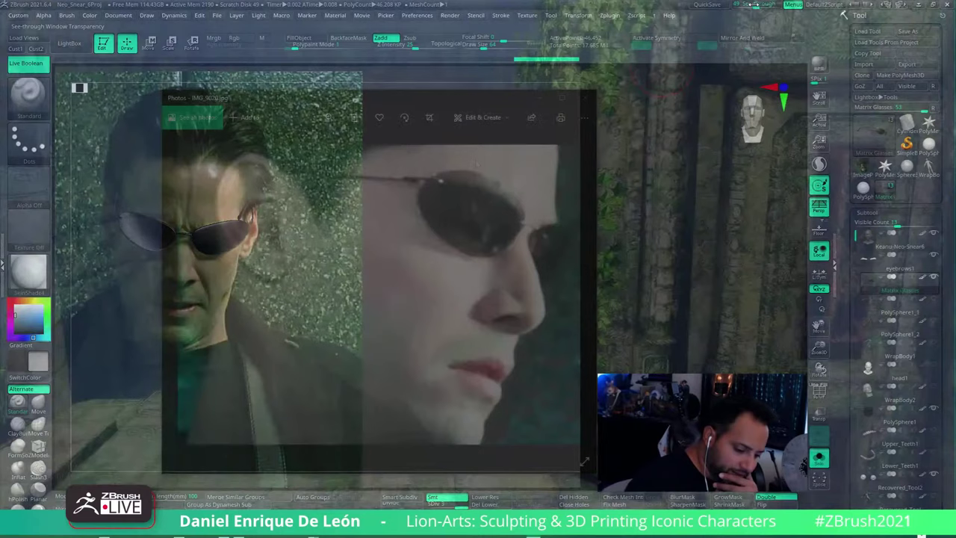
pyautogui.moveTo(755, 5); pyautogui.dragTo(735, 4)
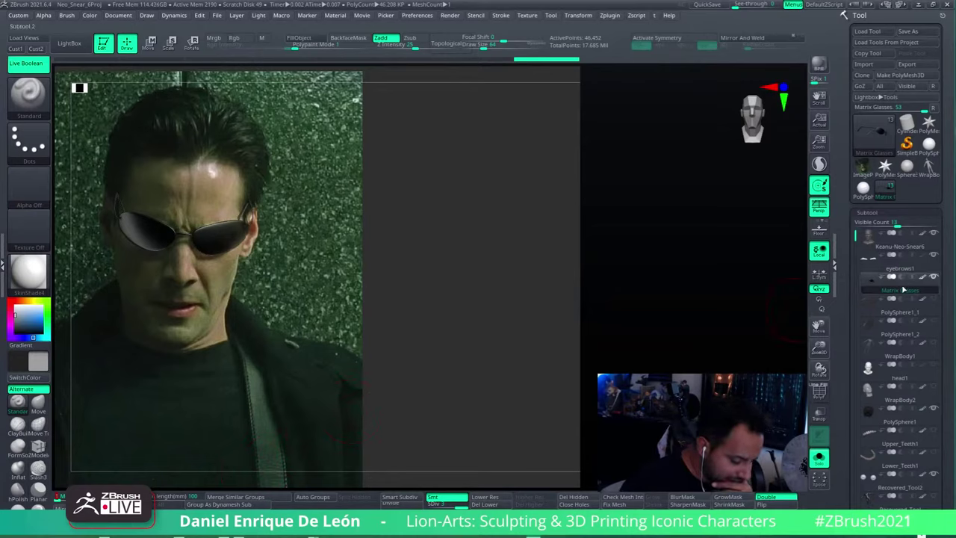
pyautogui.click(868, 272)
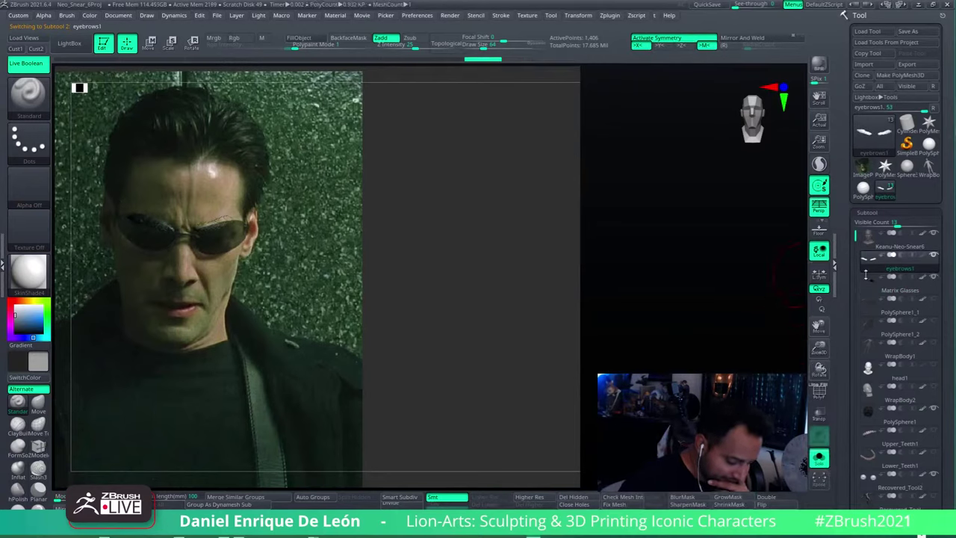
pyautogui.click(870, 288)
pyautogui.click(818, 395)
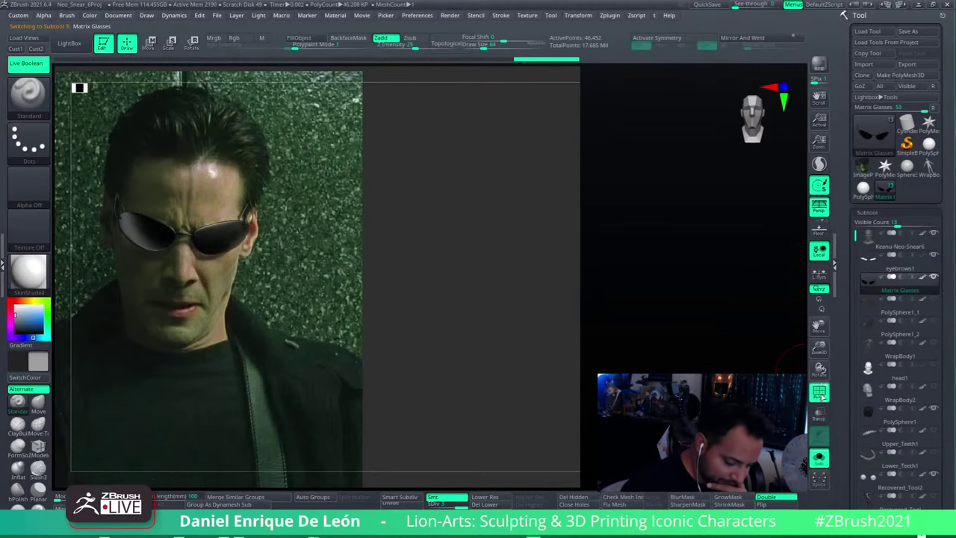
pyautogui.click(822, 397)
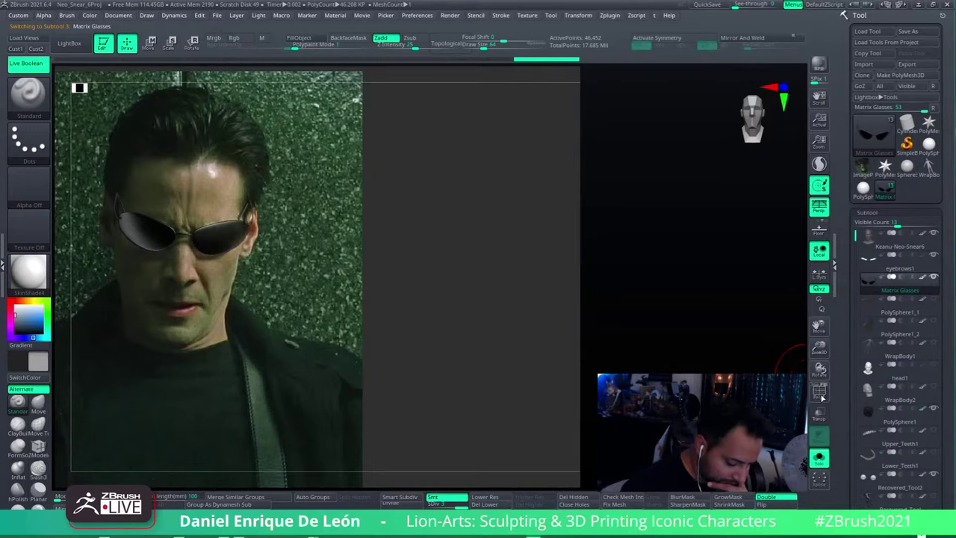
pyautogui.click(821, 397)
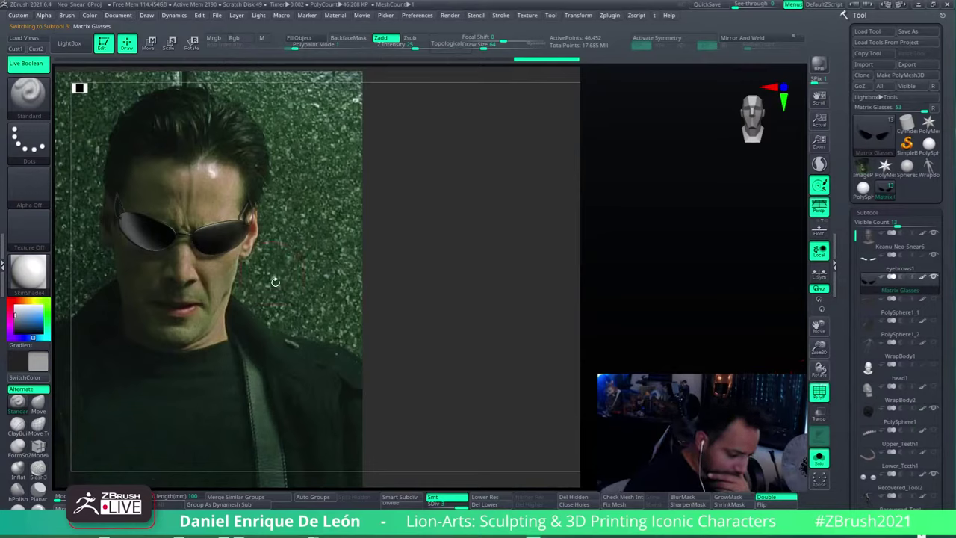
# - Briefly make the glasses translucent over the reference, then opaque again
pyautogui.click(921, 280)
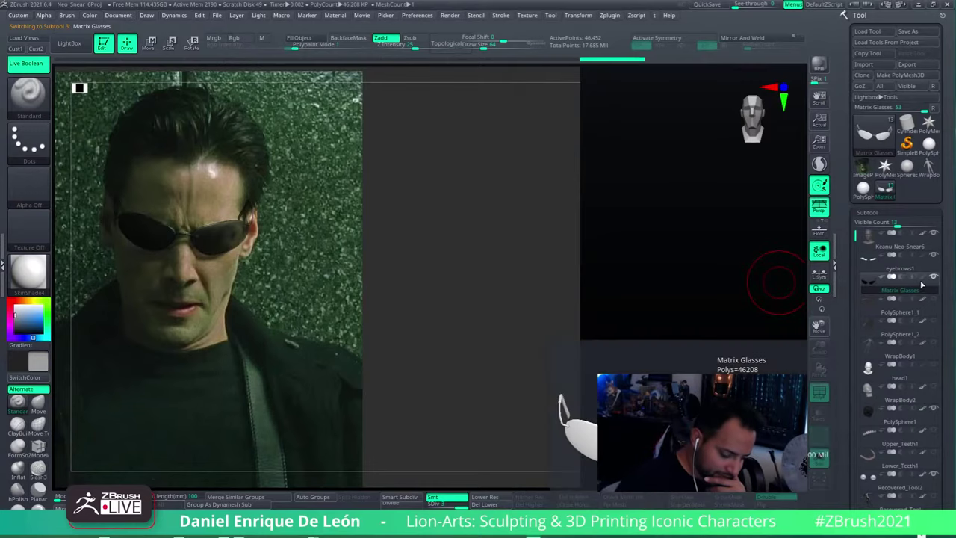
pyautogui.click(921, 281)
pyautogui.click(922, 281)
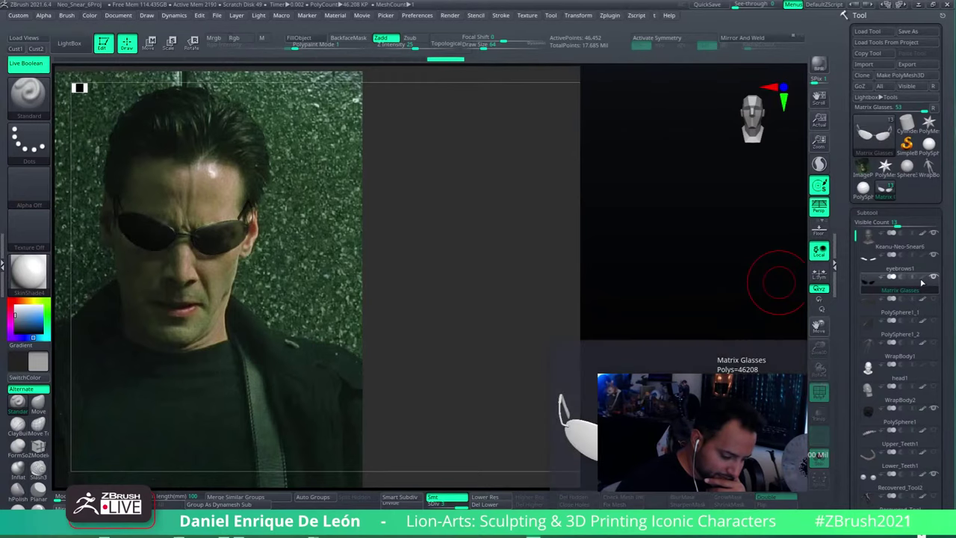
pyautogui.click(819, 410)
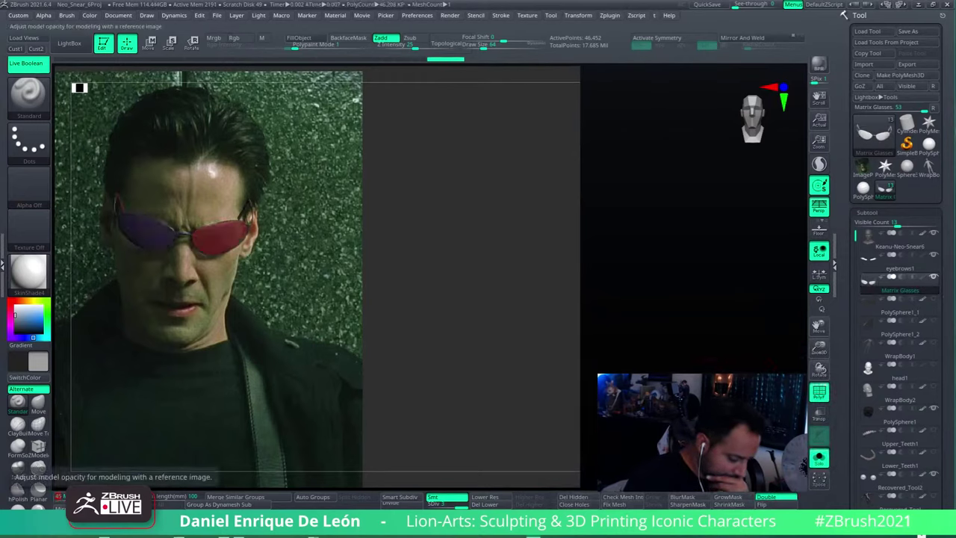
pyautogui.click(921, 281)
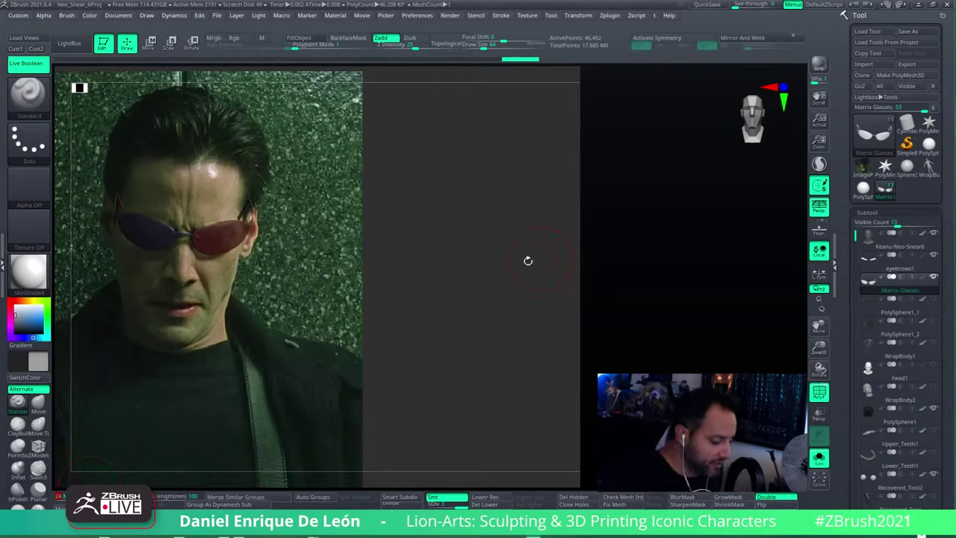
# - Turn the glasses into profile and raise See-through to about 43 to overlay the photo
pyautogui.moveTo(527, 259); pyautogui.dragTo(752, 5)
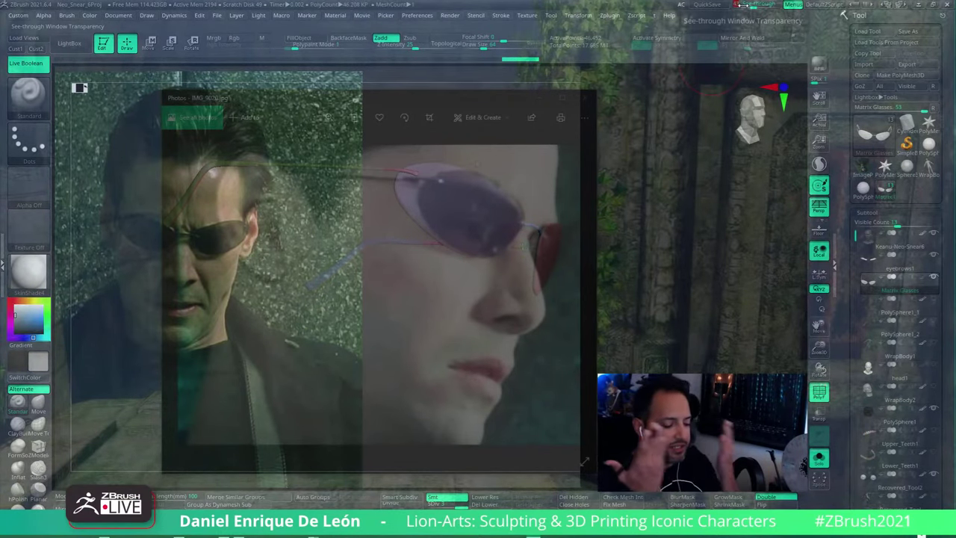
pyautogui.moveTo(742, 5); pyautogui.dragTo(737, 4)
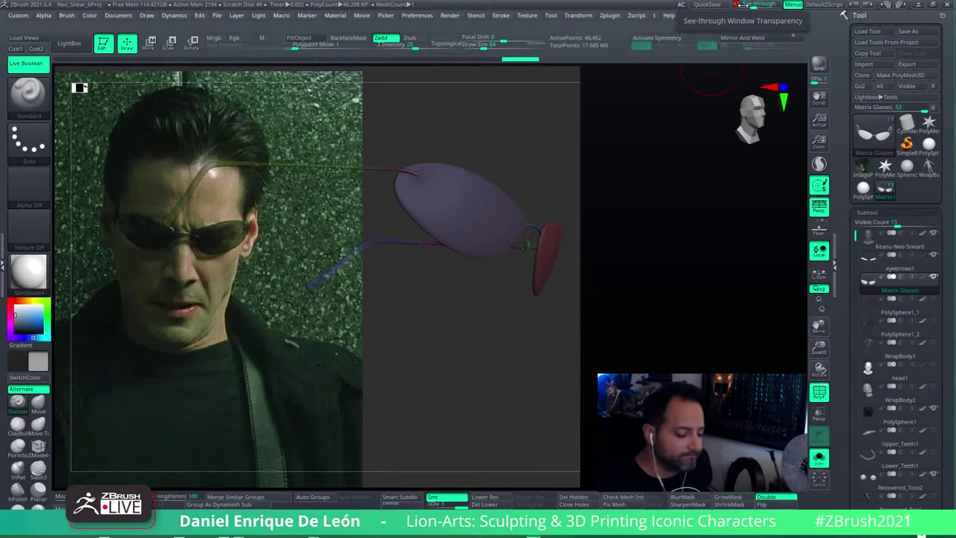
pyautogui.click(740, 5)
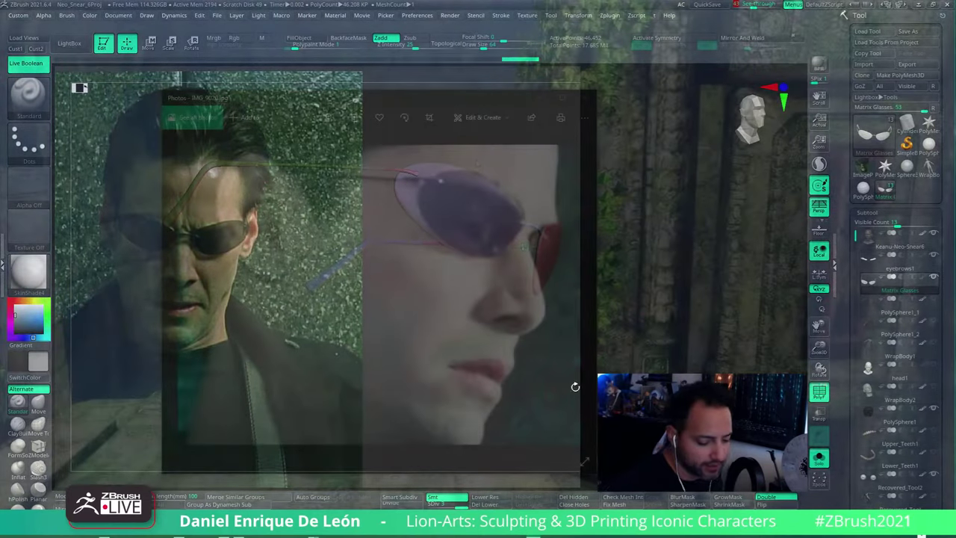
# - Switch to Move, set See-through back to 0, and orbit to look along the temple arm
pyautogui.press('w')
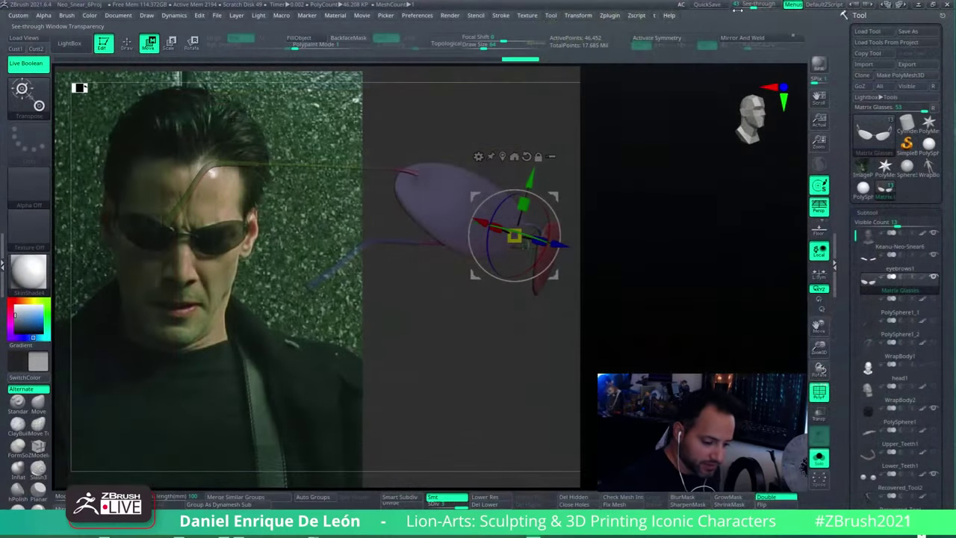
pyautogui.click(726, 3)
pyautogui.moveTo(523, 329); pyautogui.dragTo(426, 254)
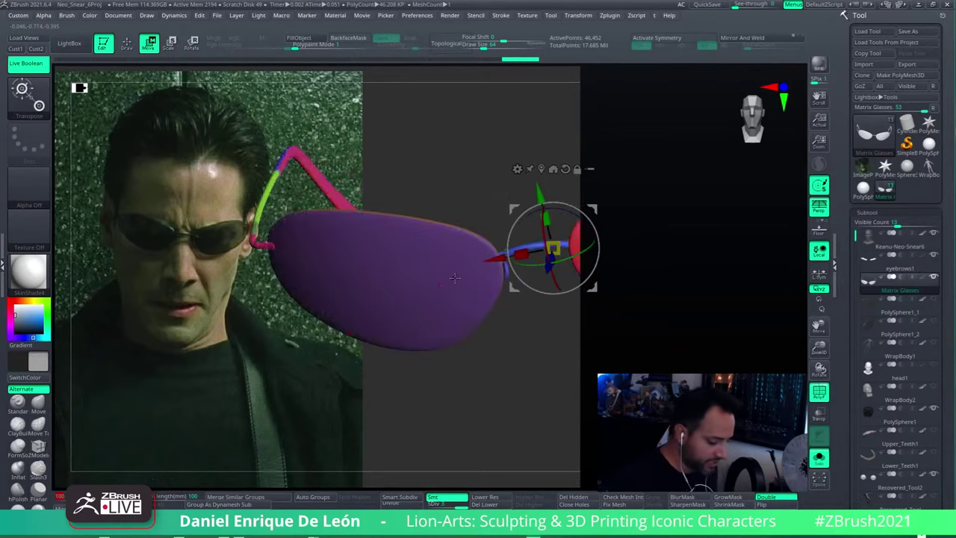
pyautogui.moveTo(463, 329)
pyautogui.mouseDown()
pyautogui.moveTo(510, 306)
pyautogui.moveTo(512, 343)
pyautogui.moveTo(502, 351)
pyautogui.mouseUp()
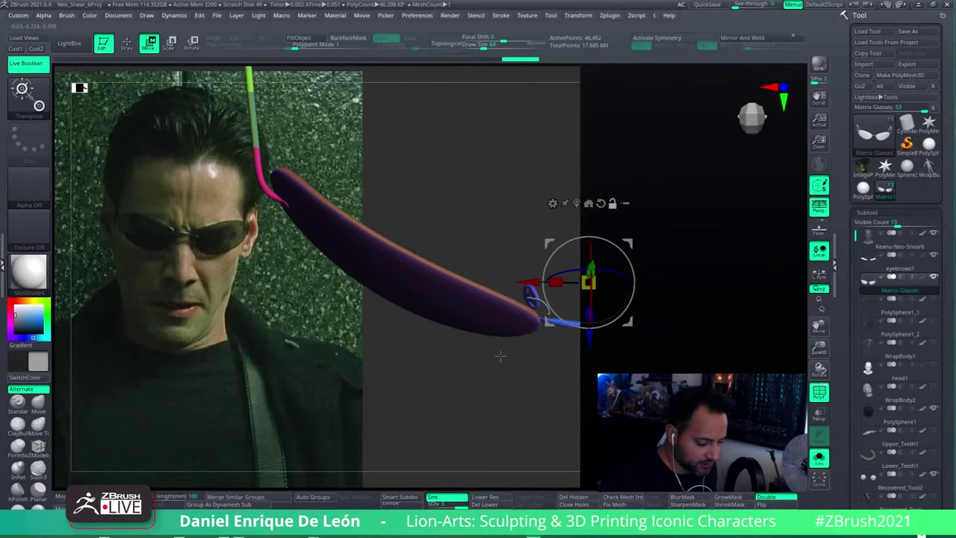
# - Restore the hidden parts and orbit to a straight front view, rotate gizmo centred on the mesh
pyautogui.click(126, 43)
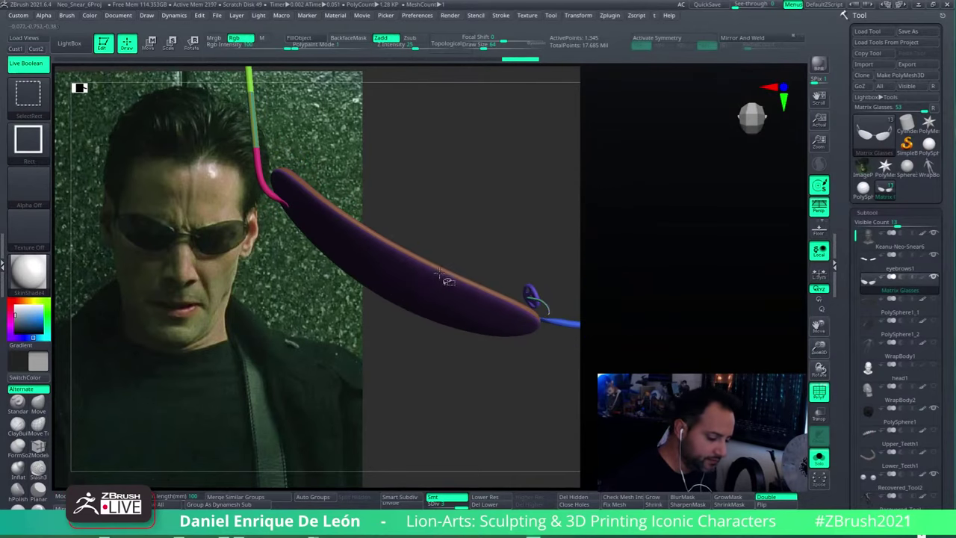
pyautogui.moveTo(440, 275); pyautogui.dragTo(454, 280)
pyautogui.keyDown('ctrl'); pyautogui.keyDown('shift'); pyautogui.click(501, 192); pyautogui.keyUp('shift'); pyautogui.keyUp('ctrl')
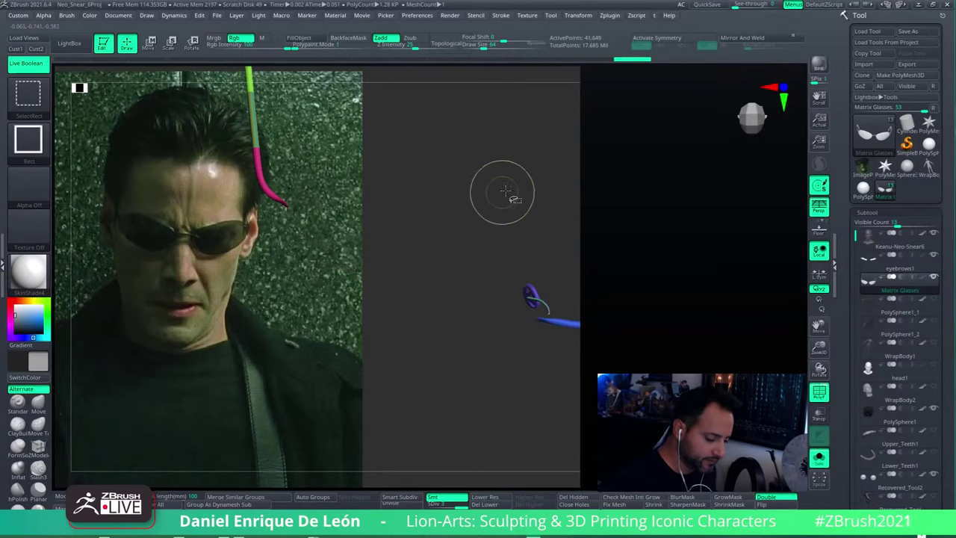
pyautogui.keyDown('ctrl'); pyautogui.keyDown('shift'); pyautogui.click(510, 207); pyautogui.keyUp('shift'); pyautogui.keyUp('ctrl')
pyautogui.moveTo(486, 308); pyautogui.dragTo(444, 253)
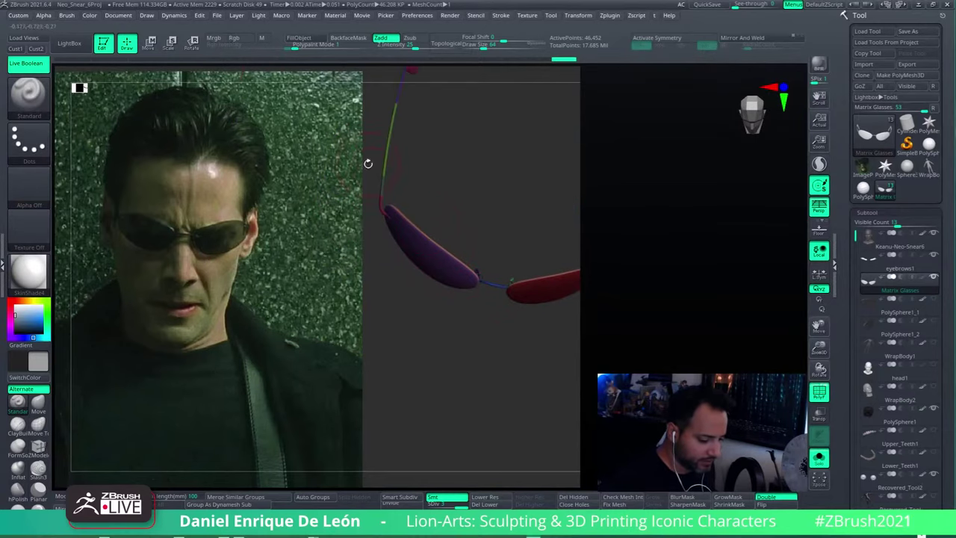
pyautogui.press('r')
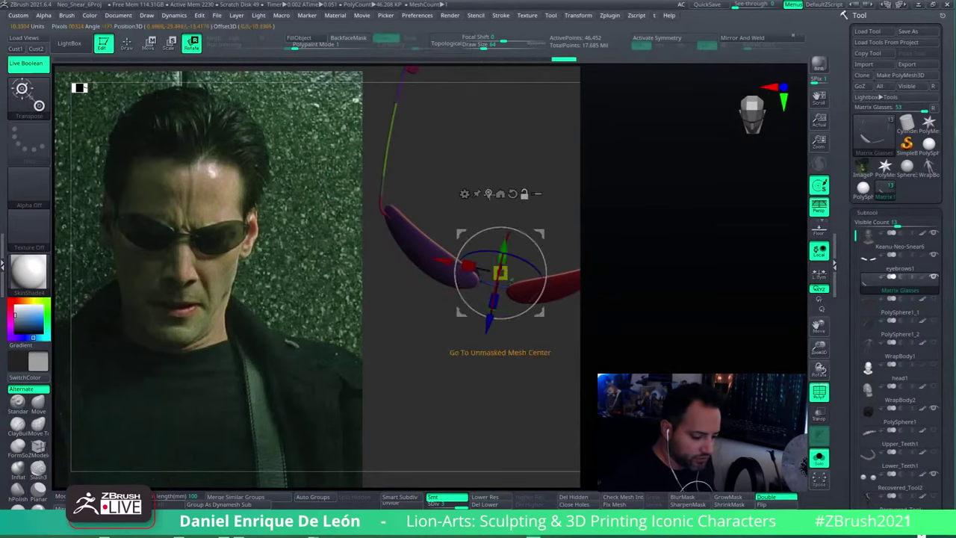
pyautogui.click(488, 193)
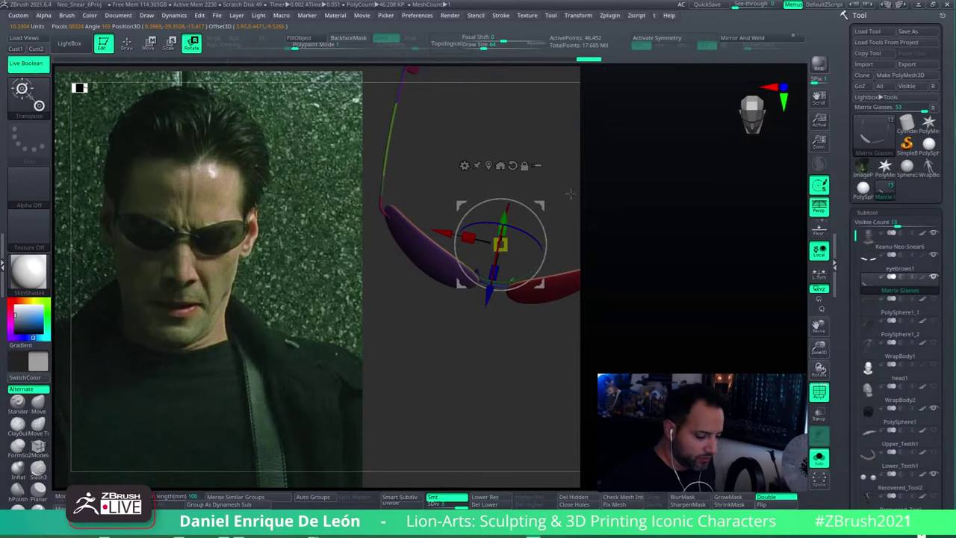
pyautogui.keyDown('shift'); pyautogui.moveTo(547, 173); pyautogui.dragTo(538, 256); pyautogui.keyUp('shift')
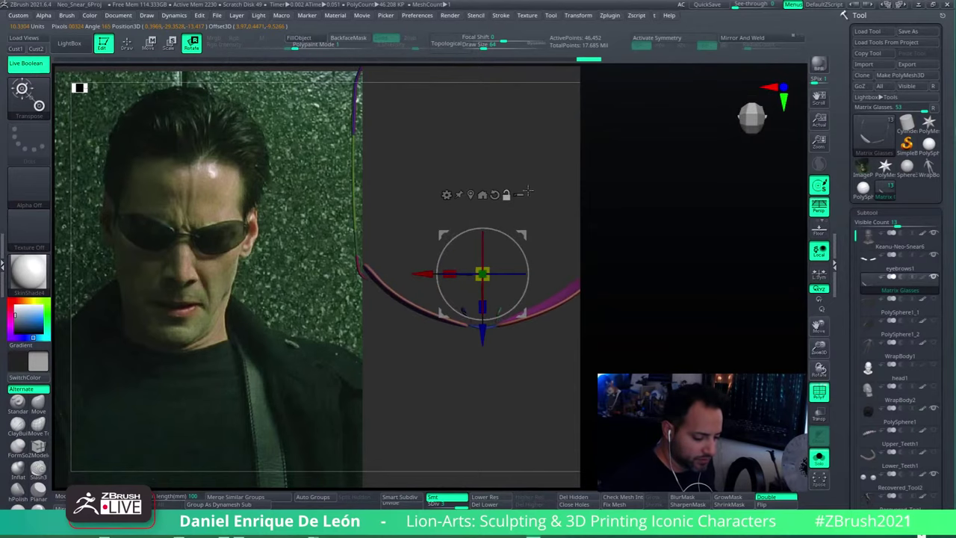
pyautogui.moveTo(522, 351); pyautogui.dragTo(320, 184)
# - Mask the purple lens, hide the arms and bridge, then hide the red lens
pyautogui.press('q')
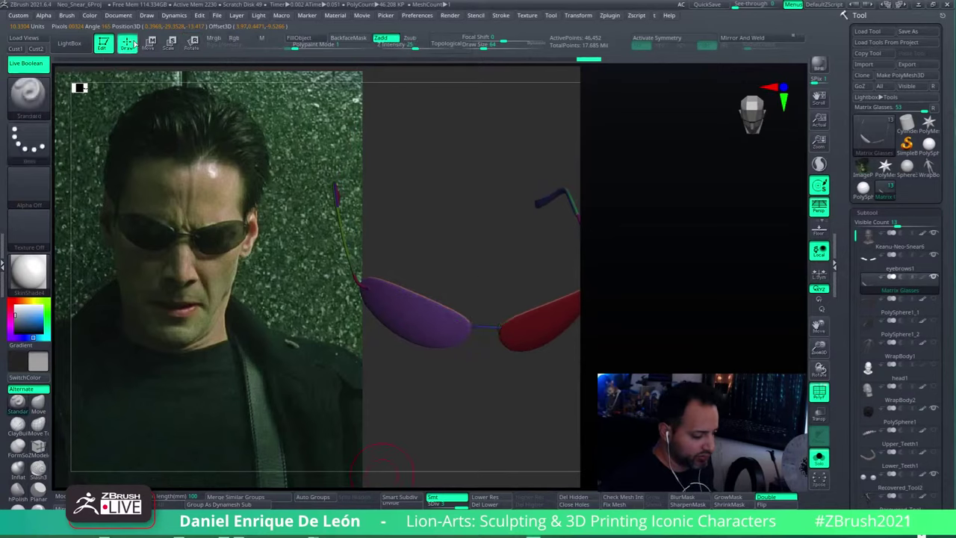
pyautogui.keyDown('ctrl'); pyautogui.click(538, 239); pyautogui.keyUp('ctrl')
pyautogui.keyDown('ctrl'); pyautogui.click(538, 239); pyautogui.keyUp('ctrl')
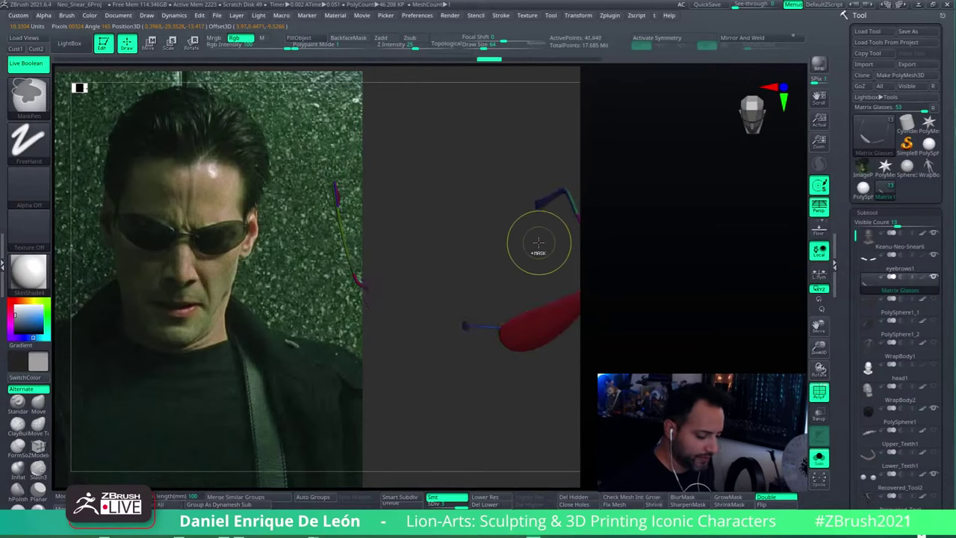
pyautogui.keyDown('ctrl'); pyautogui.keyDown('shift'); pyautogui.click(508, 174); pyautogui.keyUp('shift'); pyautogui.keyUp('ctrl')
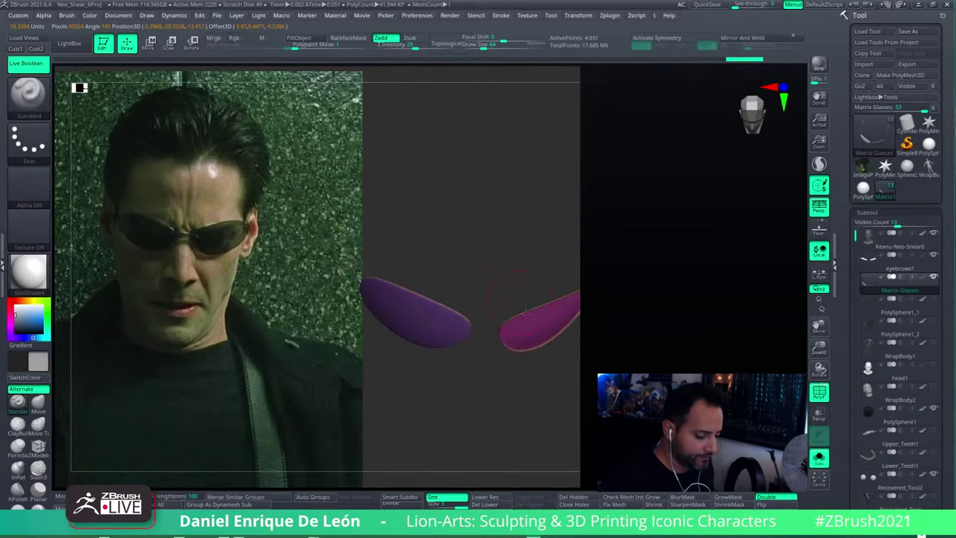
pyautogui.moveTo(436, 242); pyautogui.dragTo(542, 239)
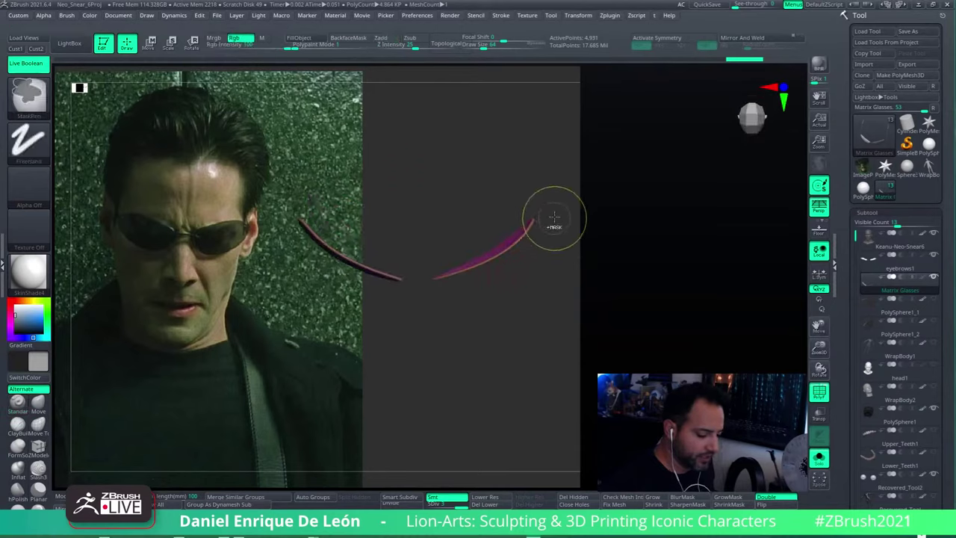
pyautogui.keyDown('ctrl'); pyautogui.moveTo(566, 174); pyautogui.dragTo(418, 325); pyautogui.keyUp('ctrl')
pyautogui.moveTo(552, 179)
pyautogui.keyDown('ctrl'); pyautogui.keyDown('alt'); pyautogui.keyDown('shift'); pyautogui.mouseDown()
pyautogui.moveTo(426, 299)
pyautogui.moveTo(471, 226)
pyautogui.moveTo(452, 262)
pyautogui.moveTo(478, 270)
pyautogui.moveTo(493, 269)
pyautogui.moveTo(488, 238)
pyautogui.moveTo(530, 235)
pyautogui.mouseUp(); pyautogui.keyUp('shift'); pyautogui.keyUp('alt'); pyautogui.keyUp('ctrl')
pyautogui.press('w')
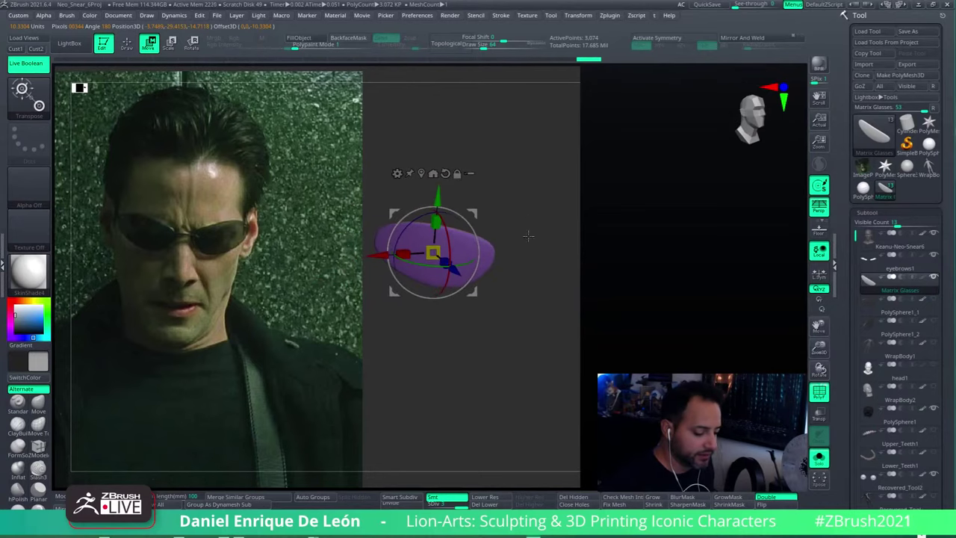
# - Invert the mask, unhide the whole glasses and snap to a front view of the frame
pyautogui.keyDown('ctrl'); pyautogui.click(532, 349); pyautogui.keyUp('ctrl')
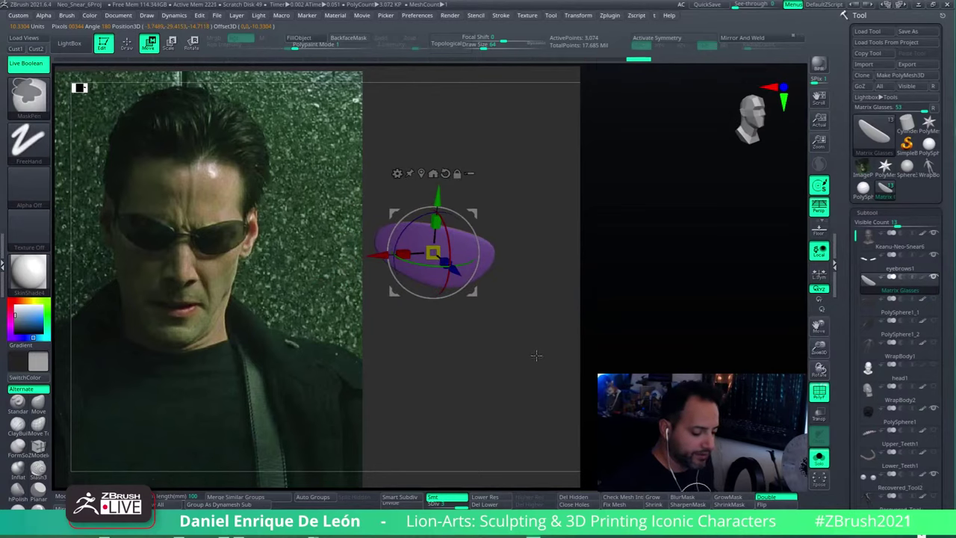
pyautogui.keyDown('ctrl'); pyautogui.keyDown('shift'); pyautogui.click(532, 355); pyautogui.keyUp('shift'); pyautogui.keyUp('ctrl')
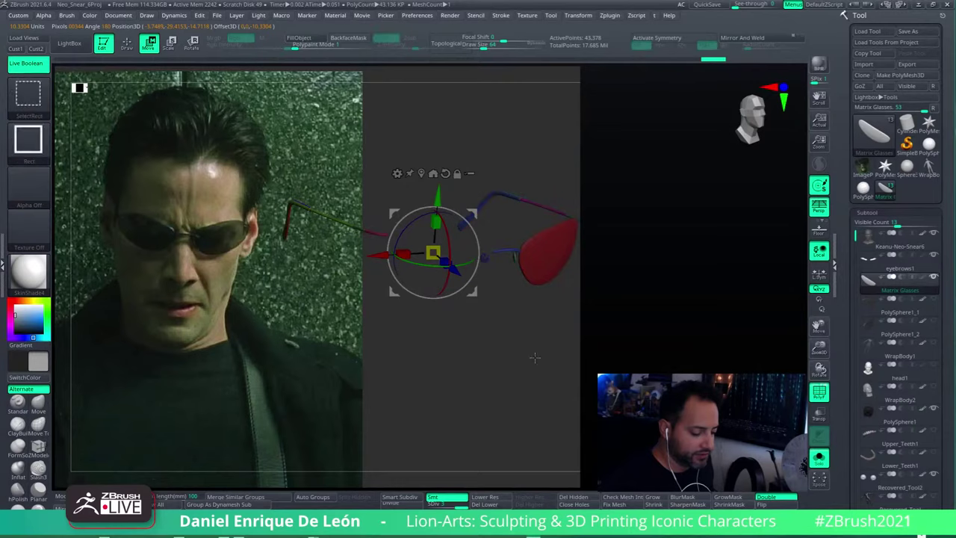
pyautogui.keyDown('ctrl'); pyautogui.keyDown('shift'); pyautogui.click(530, 370); pyautogui.keyUp('shift'); pyautogui.keyUp('ctrl')
pyautogui.keyDown('ctrl'); pyautogui.keyDown('shift'); pyautogui.click(530, 370); pyautogui.keyUp('shift'); pyautogui.keyUp('ctrl')
pyautogui.moveTo(529, 298); pyautogui.dragTo(540, 341)
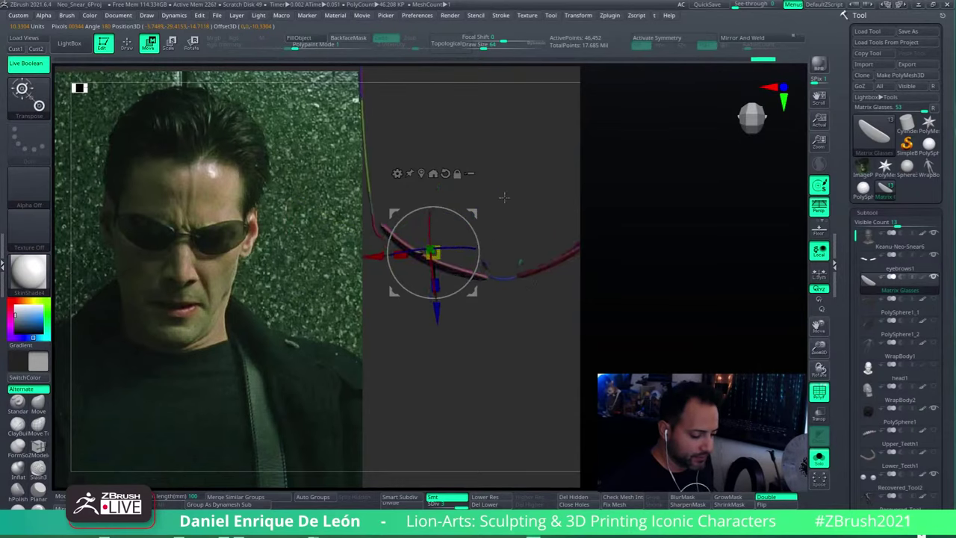
pyautogui.moveTo(503, 197); pyautogui.dragTo(521, 345)
pyautogui.moveTo(504, 196); pyautogui.dragTo(504, 175)
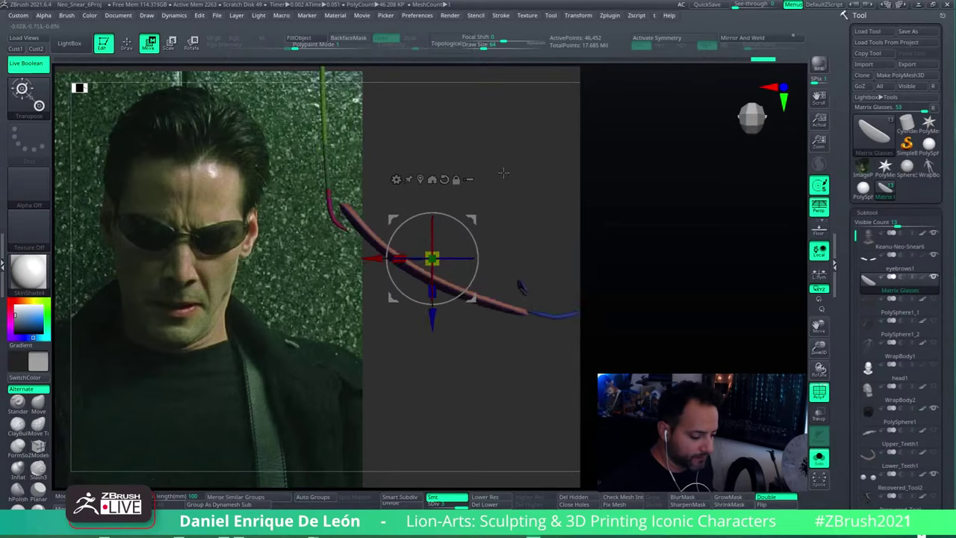
pyautogui.keyDown('shift'); pyautogui.moveTo(445, 187); pyautogui.dragTo(522, 396); pyautogui.keyUp('shift')
# - Rotate the temple arm around X to match the profile, then orbit to face the glasses
pyautogui.moveTo(483, 263); pyautogui.dragTo(469, 259)
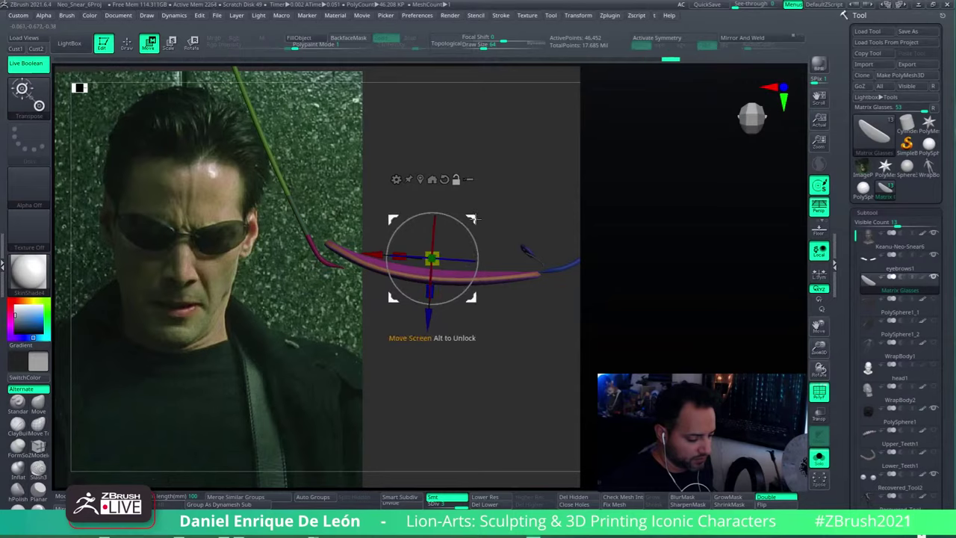
pyautogui.click(440, 278)
pyautogui.moveTo(438, 308); pyautogui.dragTo(440, 312)
pyautogui.moveTo(485, 262); pyautogui.dragTo(486, 260)
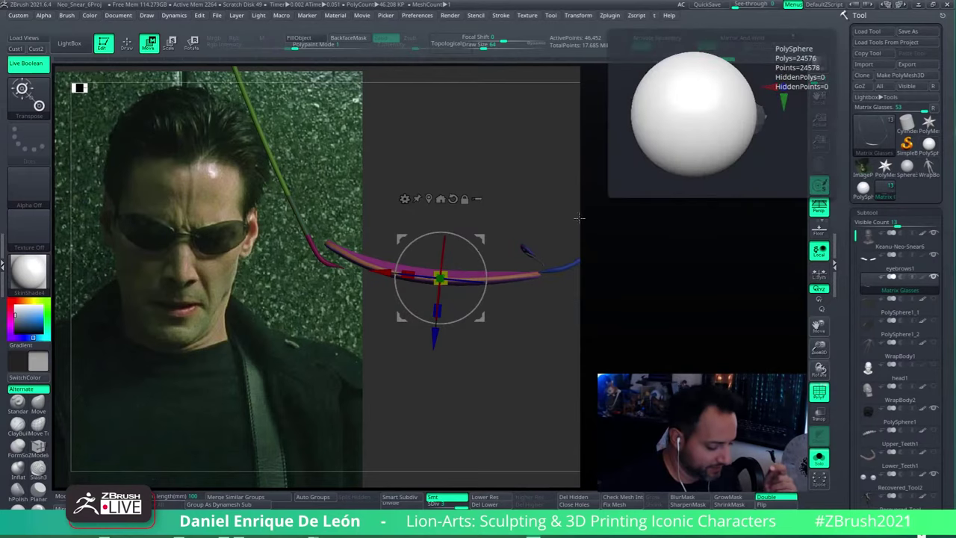
pyautogui.moveTo(514, 164); pyautogui.dragTo(538, 120)
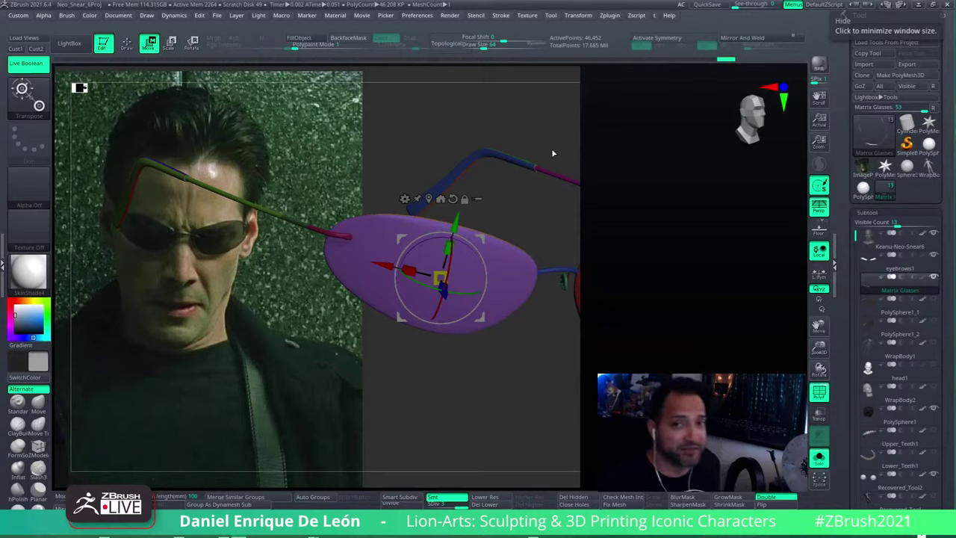
# - From a top view along the arm, nudge the glasses arm slightly upward with the Move gizmo
pyautogui.moveTo(530, 196); pyautogui.dragTo(555, 175)
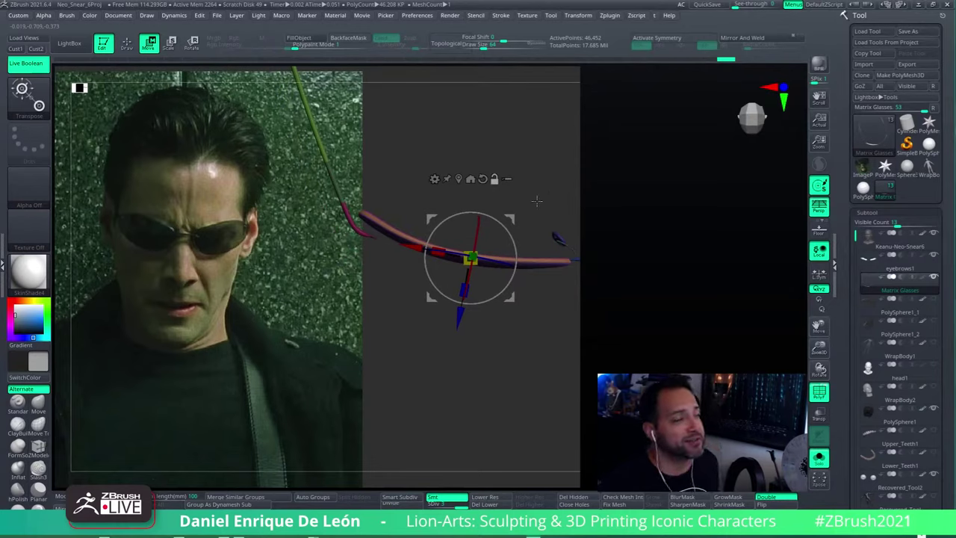
pyautogui.moveTo(523, 214)
pyautogui.mouseDown()
pyautogui.moveTo(547, 195)
pyautogui.moveTo(531, 154)
pyautogui.moveTo(535, 206)
pyautogui.moveTo(544, 194)
pyautogui.moveTo(555, 203)
pyautogui.moveTo(534, 243)
pyautogui.moveTo(521, 218)
pyautogui.mouseUp()
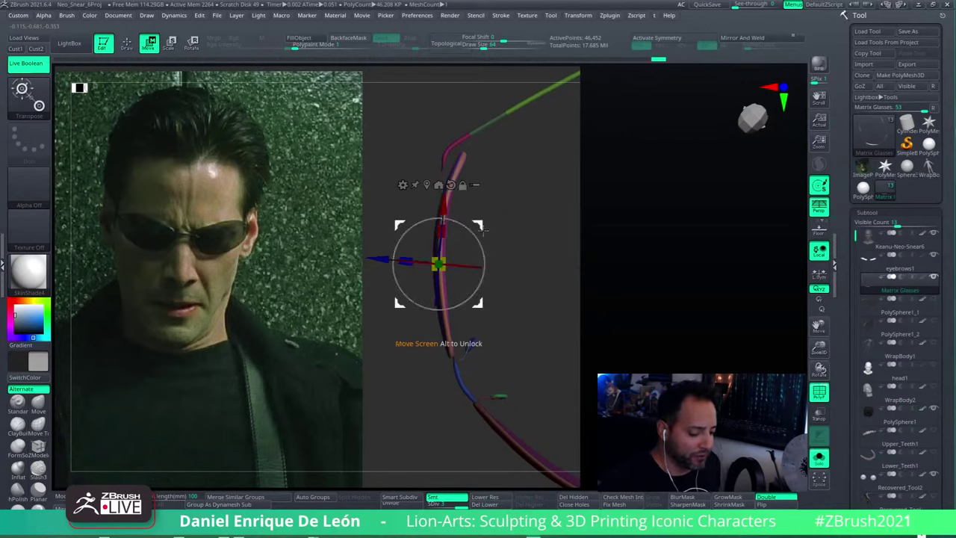
pyautogui.moveTo(481, 228); pyautogui.dragTo(485, 191)
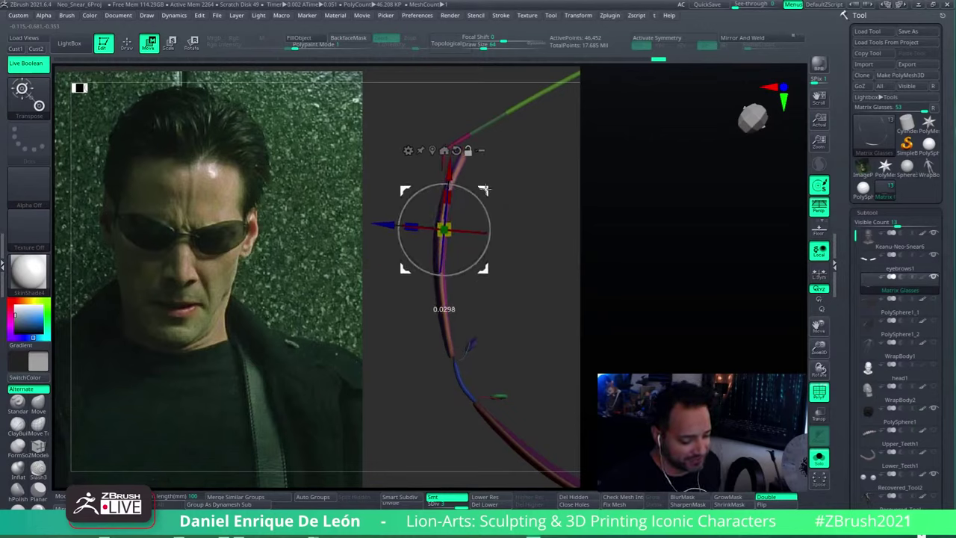
pyautogui.press('ctrl')
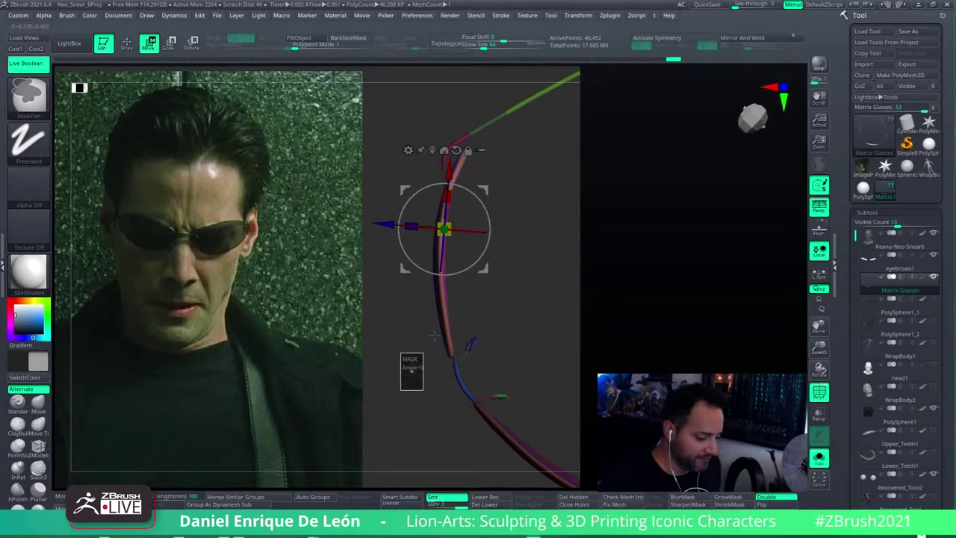
# - Mask the lower glasses with Ctrl-drag rectangles, then MaskLasso around the section to protect
pyautogui.moveTo(399, 247); pyautogui.dragTo(502, 389)
pyautogui.moveTo(518, 271); pyautogui.dragTo(560, 288)
pyautogui.click(42, 103)
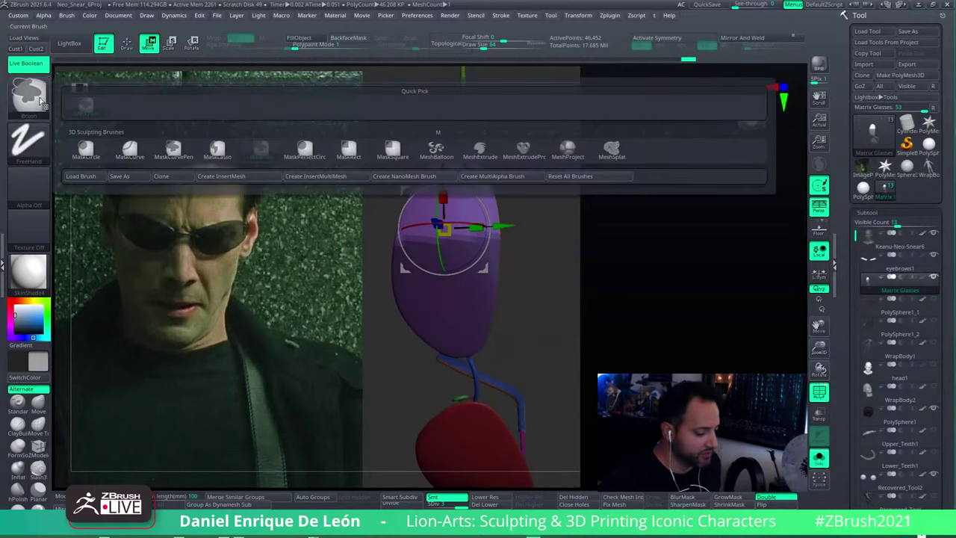
pyautogui.click(217, 149)
pyautogui.moveTo(515, 370)
pyautogui.keyDown('ctrl'); pyautogui.mouseDown()
pyautogui.moveTo(528, 328)
pyautogui.moveTo(513, 246)
pyautogui.moveTo(403, 228)
pyautogui.mouseUp(); pyautogui.keyUp('ctrl')
pyautogui.moveTo(515, 284)
pyautogui.mouseDown()
pyautogui.moveTo(522, 306)
pyautogui.moveTo(501, 299)
pyautogui.moveTo(533, 303)
pyautogui.mouseUp()
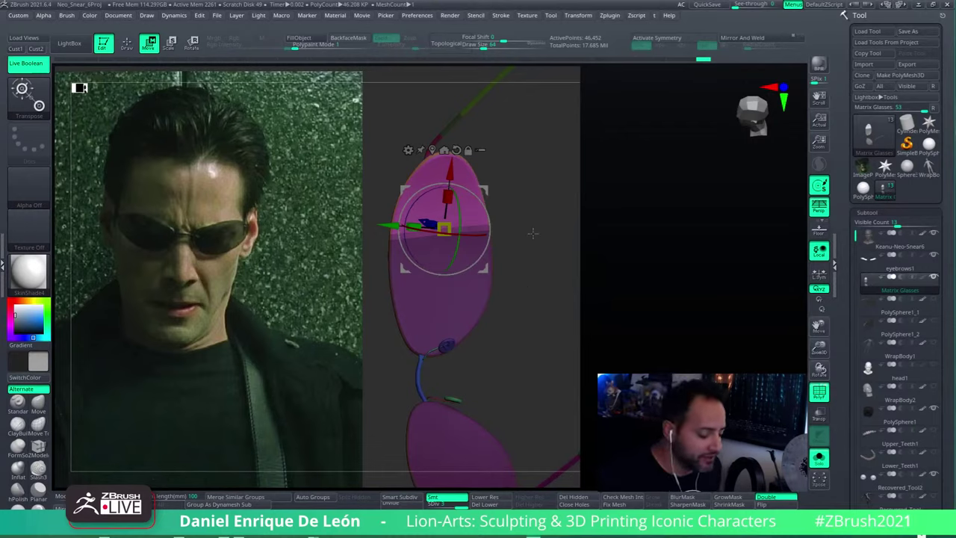
# - Reorient the gizmo, view edge-on from above, and rotate its ring along the arm's curve
pyautogui.click(441, 304)
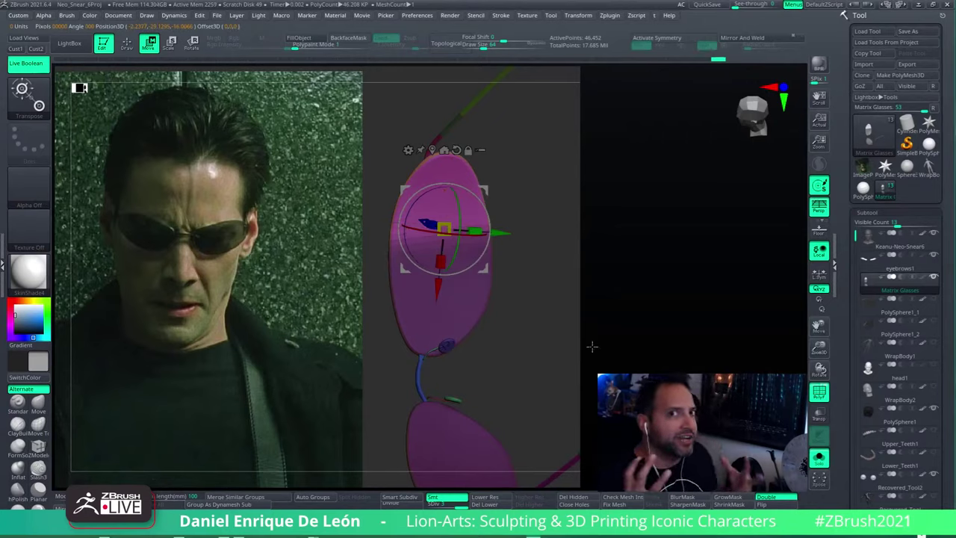
pyautogui.moveTo(547, 314); pyautogui.dragTo(561, 326)
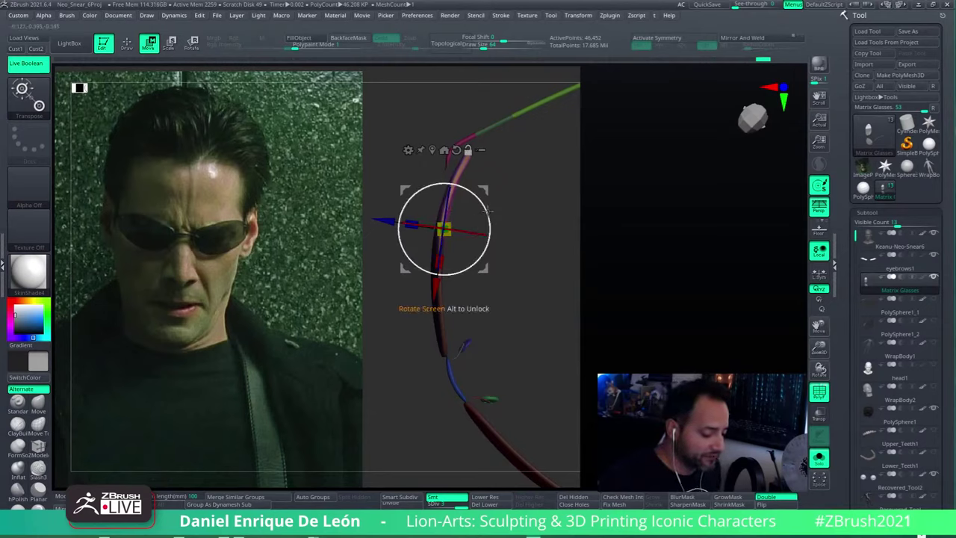
pyautogui.moveTo(487, 210); pyautogui.dragTo(473, 266)
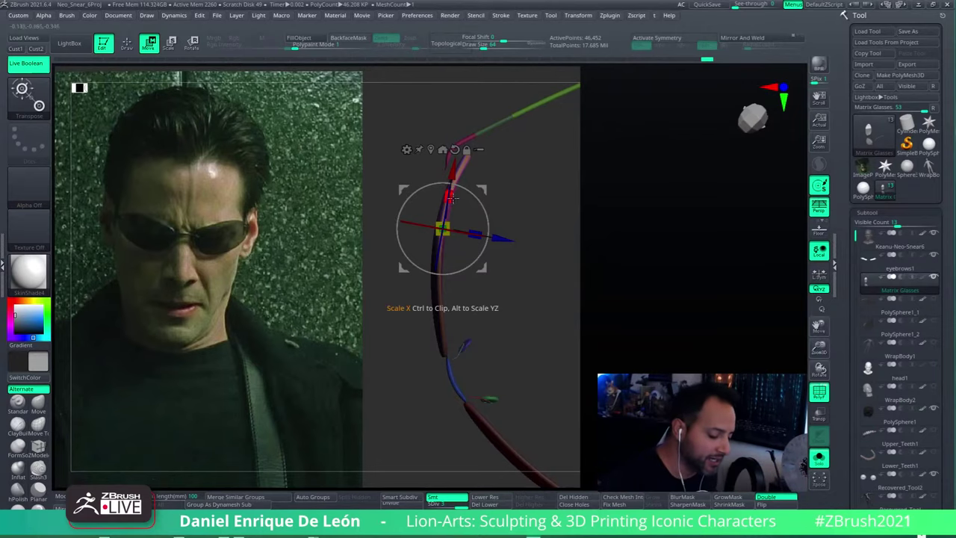
# - Shrink the unmasked arm section slightly on Scale X and tilt it a few degrees
pyautogui.moveTo(451, 196); pyautogui.dragTo(528, 281)
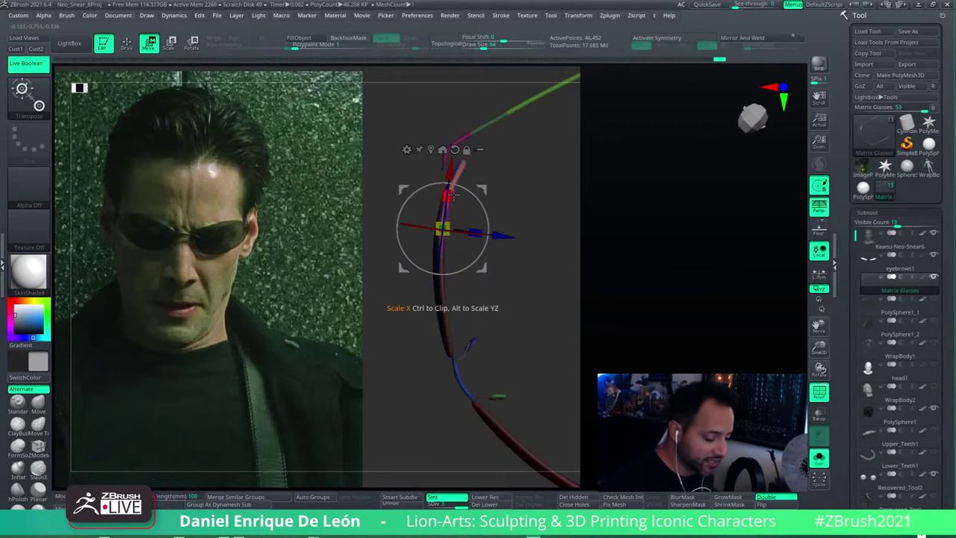
pyautogui.moveTo(448, 194); pyautogui.dragTo(450, 198)
pyautogui.press('ctrl')
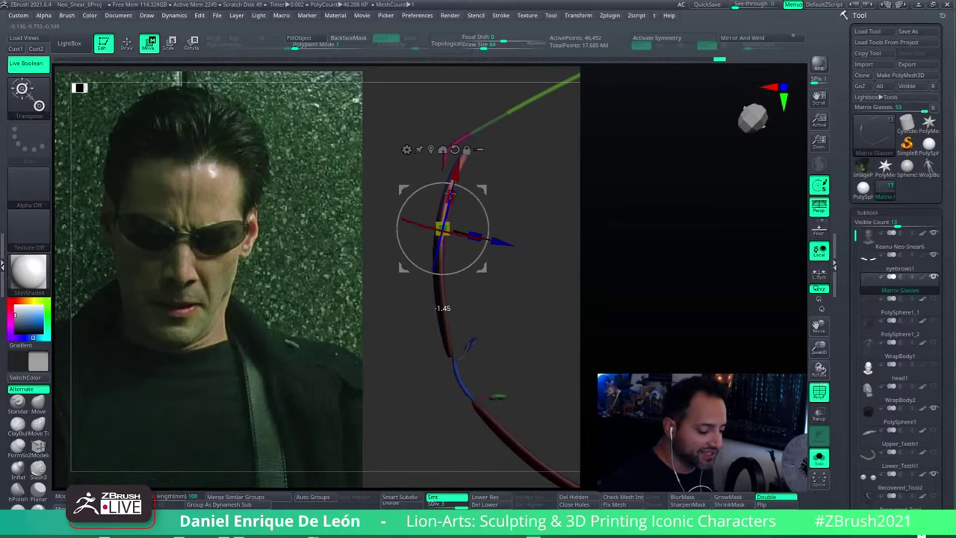
pyautogui.moveTo(450, 196); pyautogui.dragTo(449, 196)
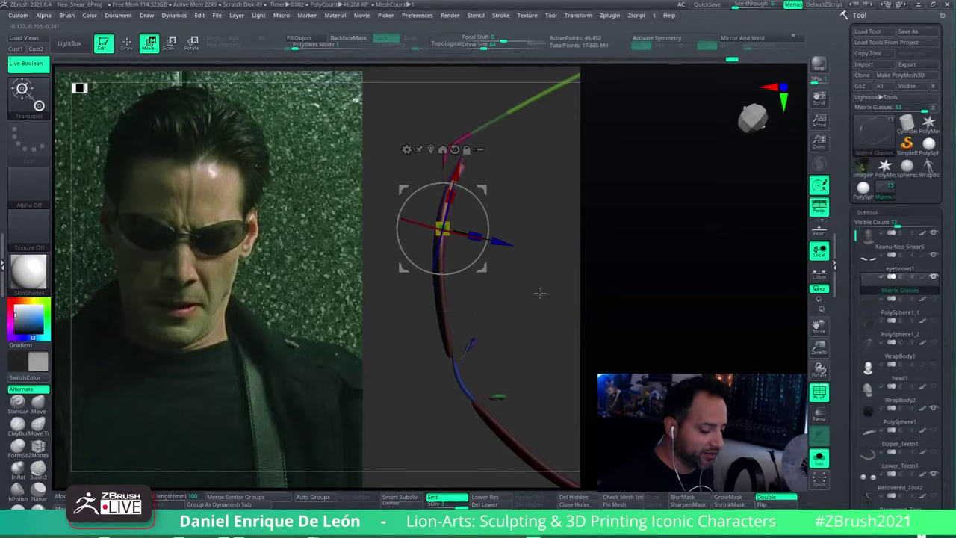
pyautogui.moveTo(538, 292)
pyautogui.mouseDown()
pyautogui.moveTo(542, 268)
pyautogui.moveTo(580, 265)
pyautogui.moveTo(540, 278)
pyautogui.mouseUp()
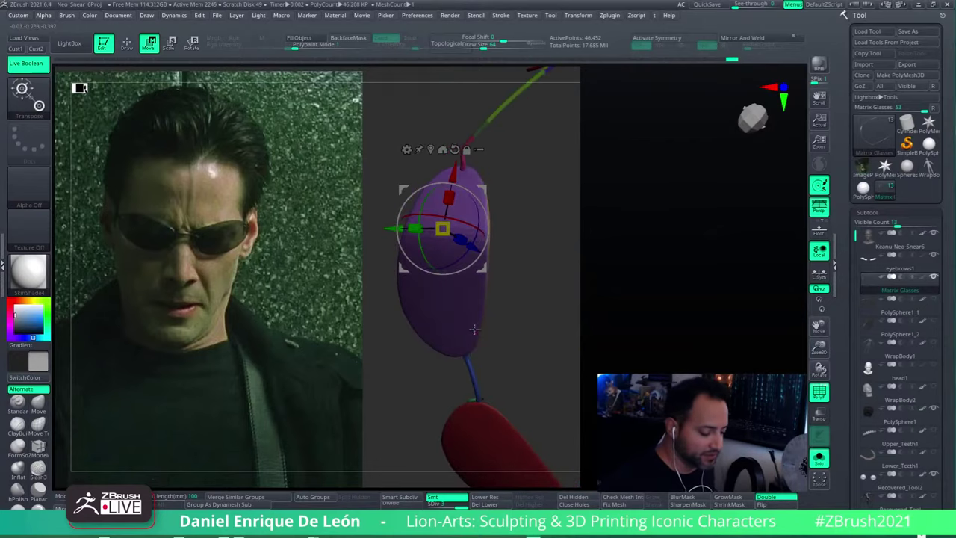
# - Turn the glasses to a side view, raise See-through to show the photo, then return to Move
pyautogui.click(132, 47)
pyautogui.moveTo(477, 246); pyautogui.dragTo(500, 261)
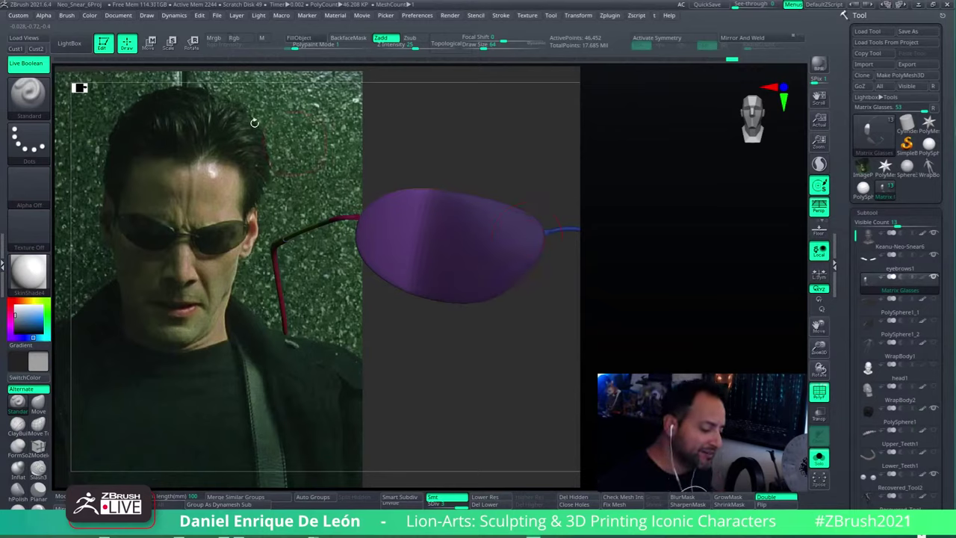
pyautogui.moveTo(635, 224); pyautogui.dragTo(721, 83)
pyautogui.moveTo(739, 5)
pyautogui.mouseDown()
pyautogui.moveTo(769, 5)
pyautogui.moveTo(749, 5)
pyautogui.mouseUp()
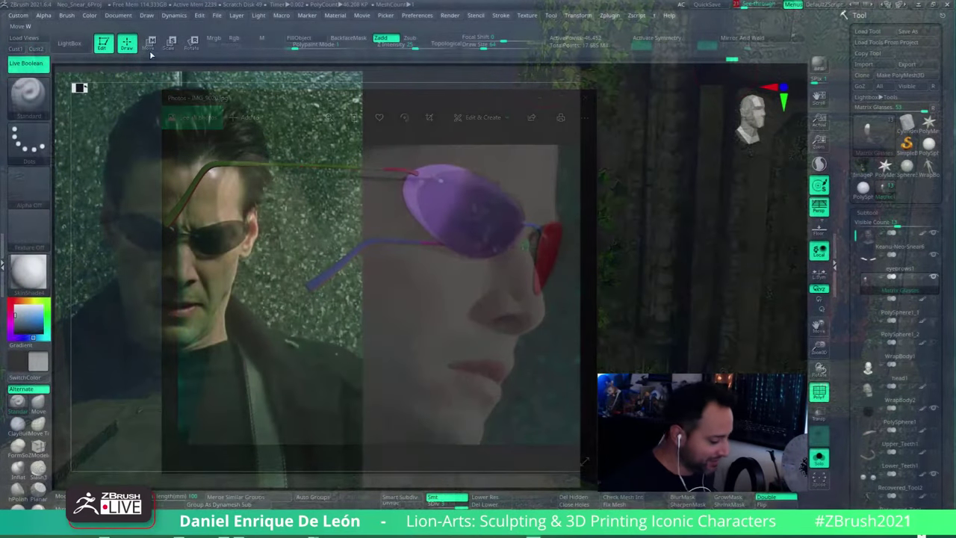
pyautogui.press('w')
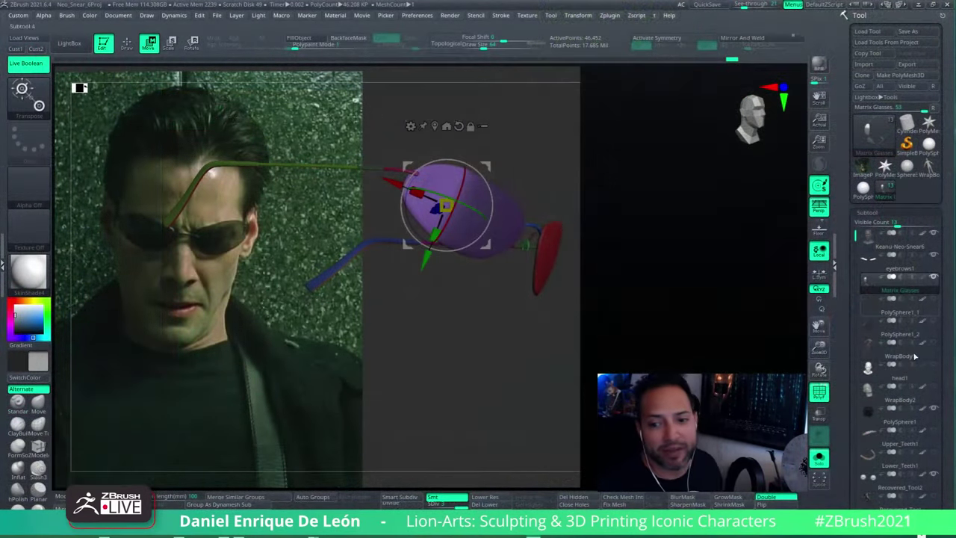